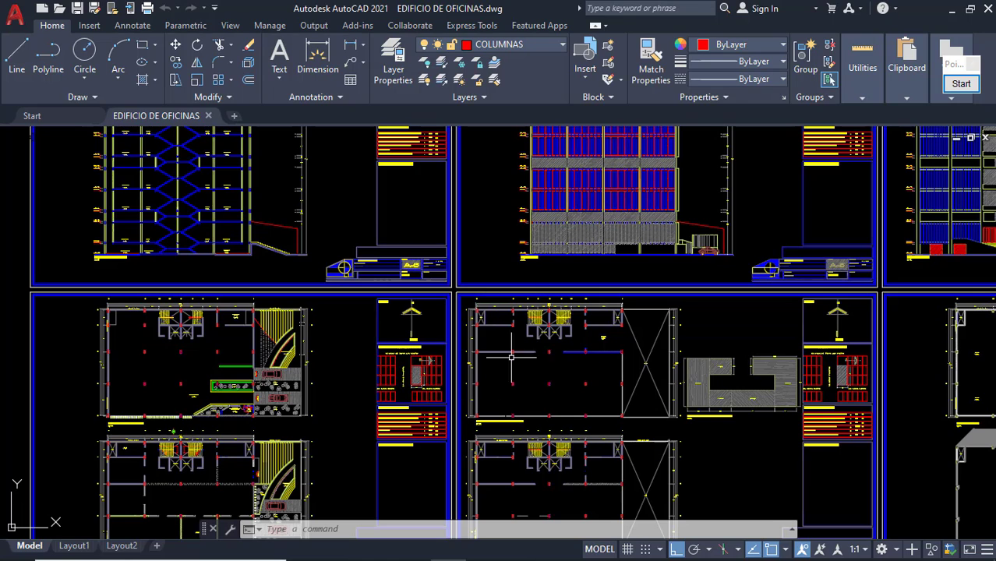
scroll(578, 324, down, 5)
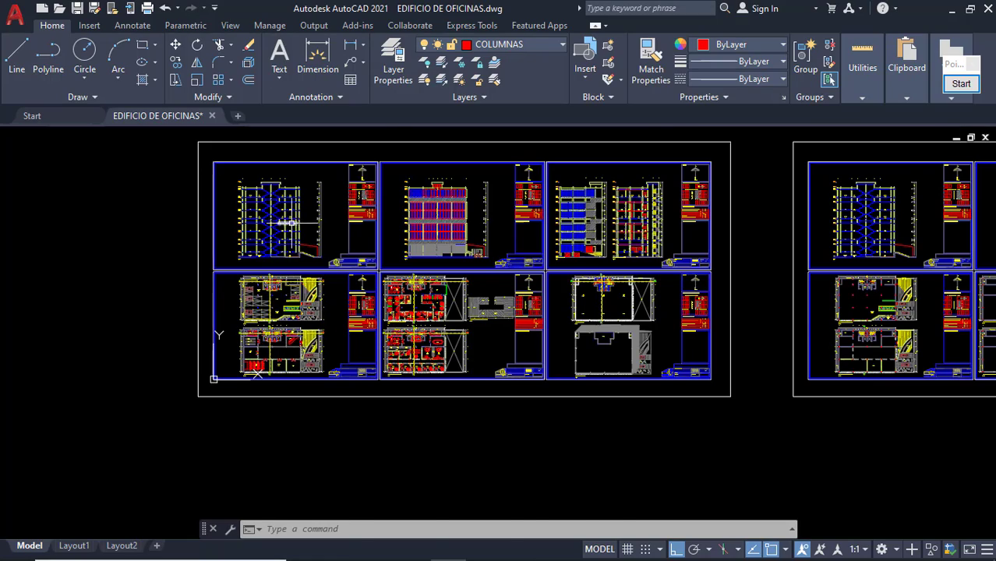
scroll(288, 224, up, 6)
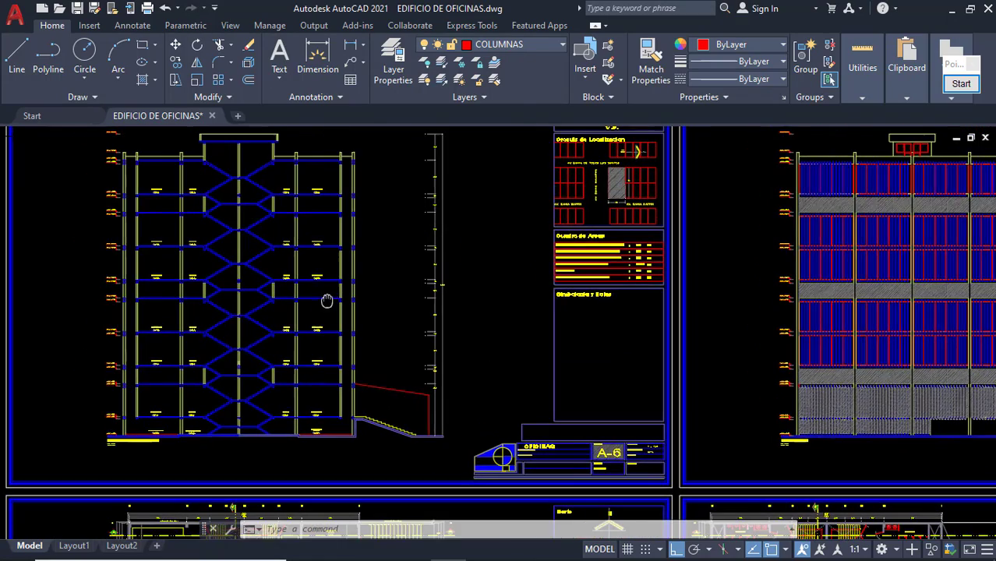
middle_drag(303, 267, 330, 324)
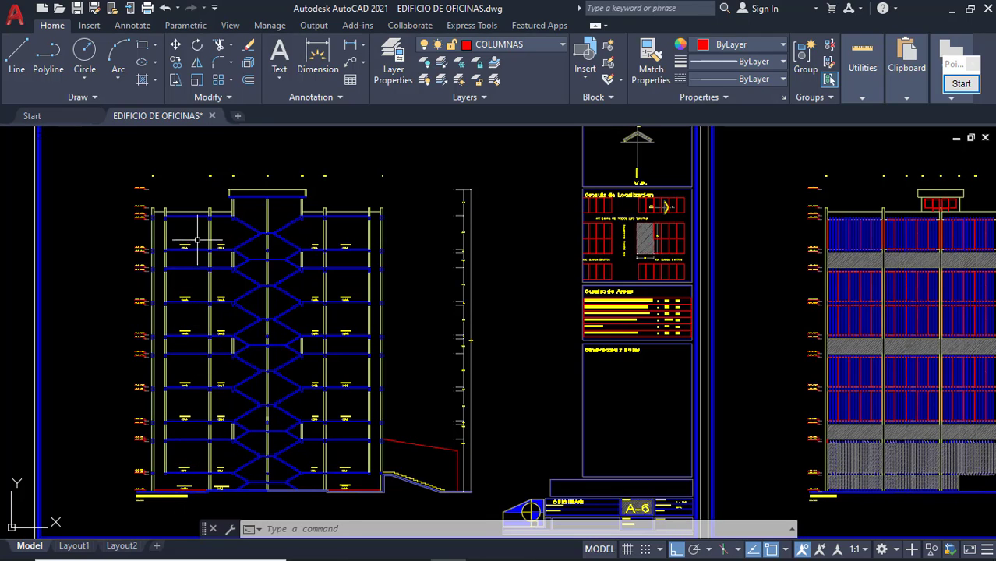
scroll(282, 386, down, 2)
mouse_move(282, 395)
middle_down()
mouse_move(311, 230)
mouse_move(261, 329)
middle_up()
scroll(230, 254, up, 6)
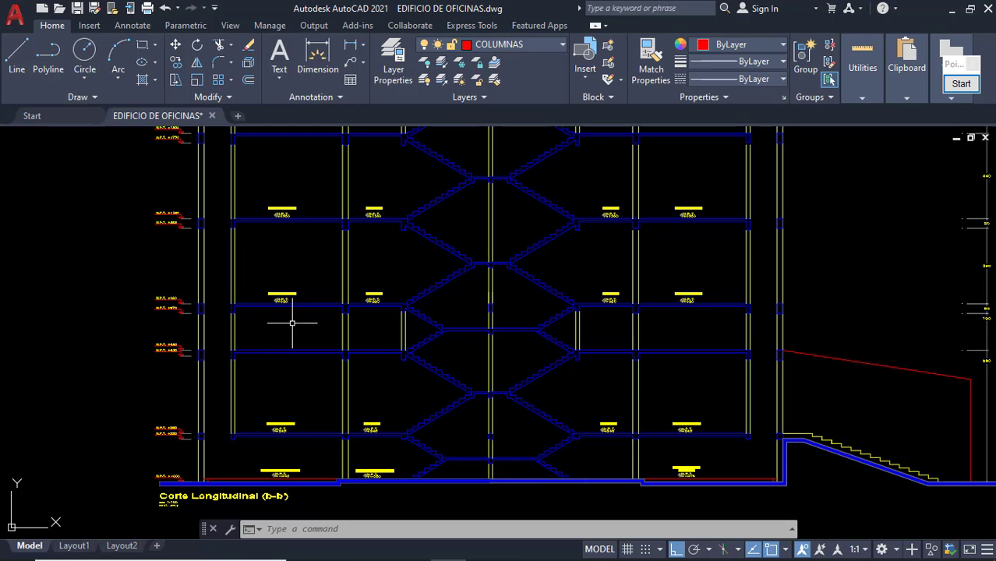
mouse_move(222, 337)
middle_down()
mouse_move(256, 350)
mouse_move(253, 370)
middle_up()
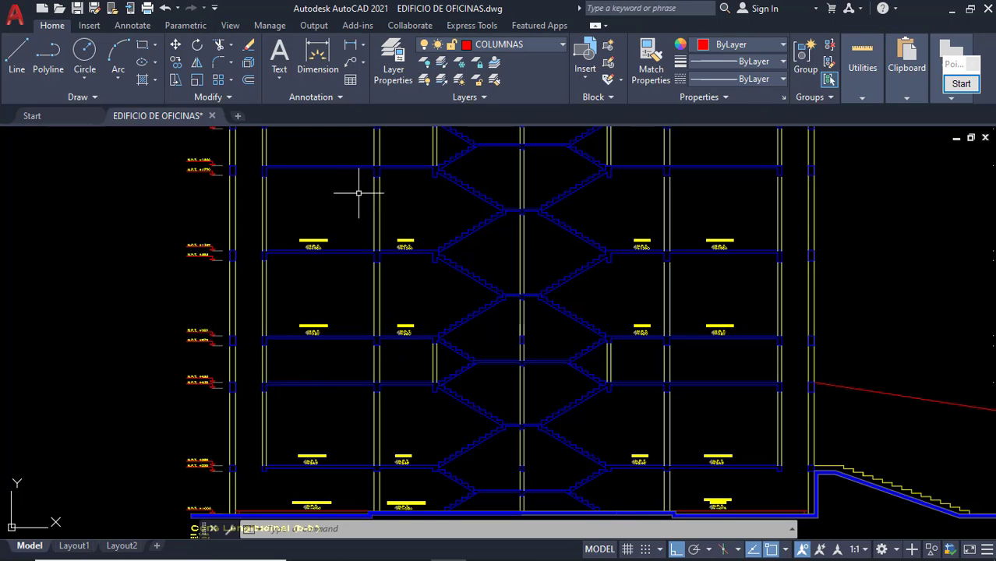
middle_drag(358, 193, 349, 272)
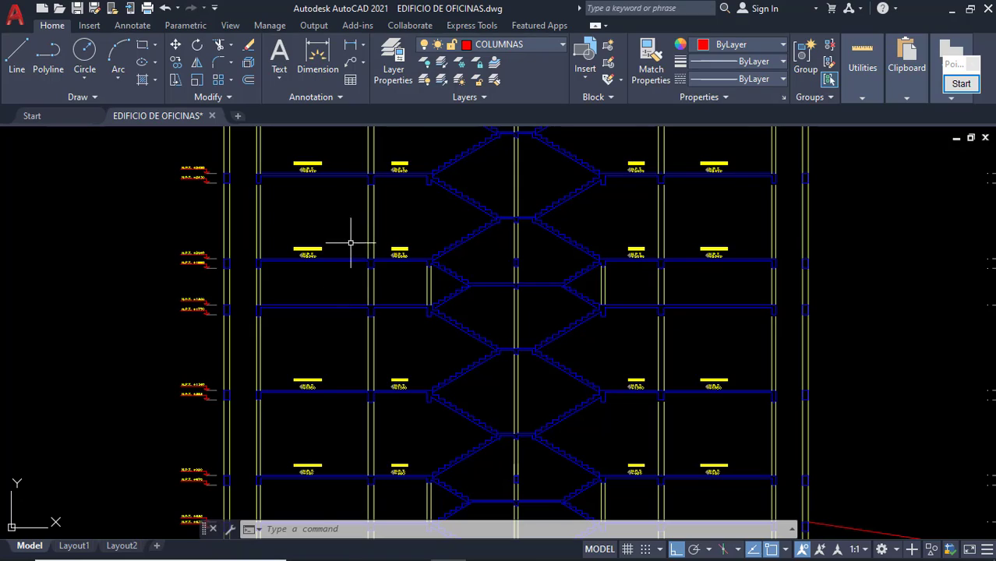
scroll(381, 295, down, 6)
middle_drag(410, 355, 368, 142)
middle_drag(679, 308, 473, 275)
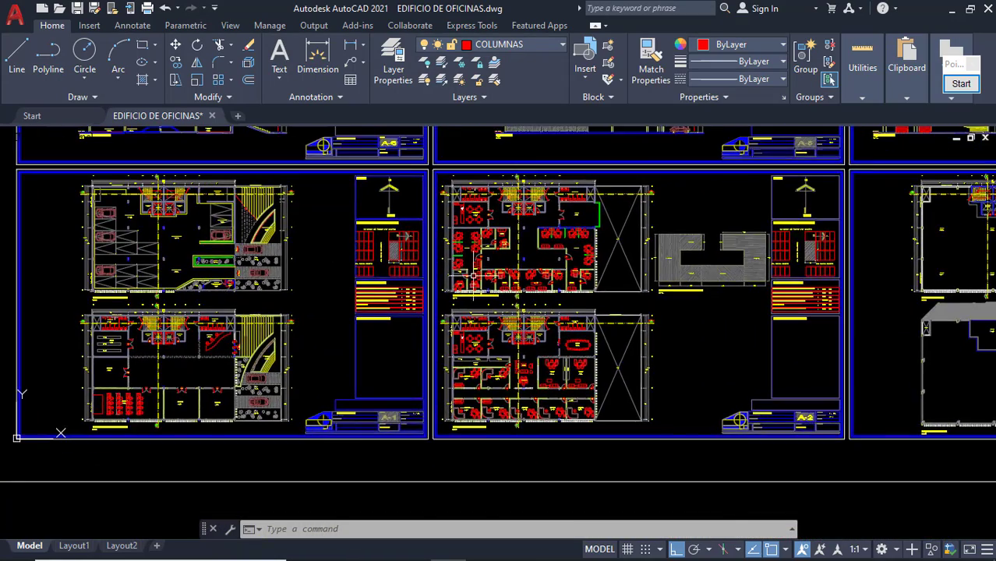
scroll(473, 276, up, 4)
Pan the AutoCAD drawing to bring the office floor plans into view.
right_click(517, 268)
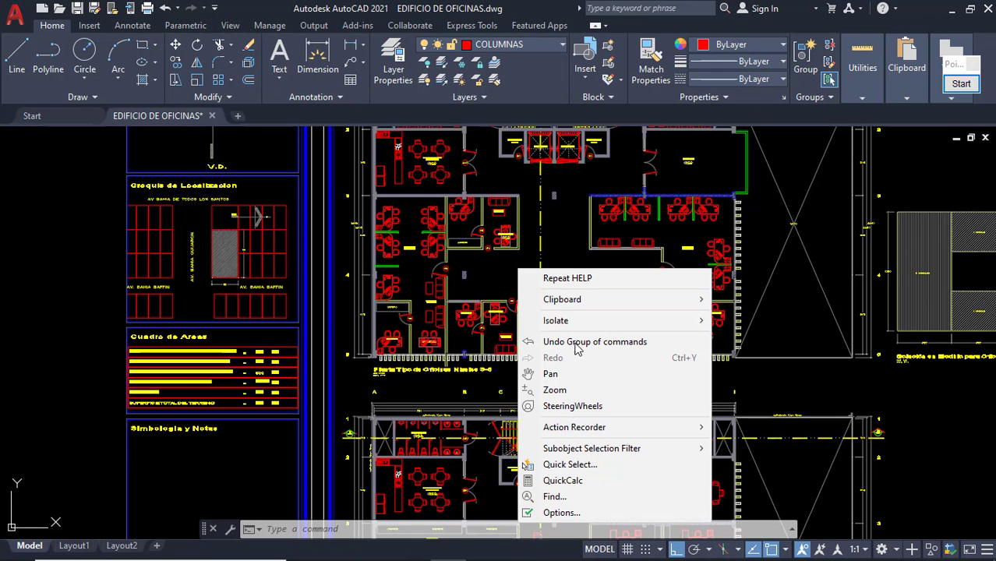
click(561, 374)
drag(527, 276, 483, 284)
scroll(411, 264, up, 5)
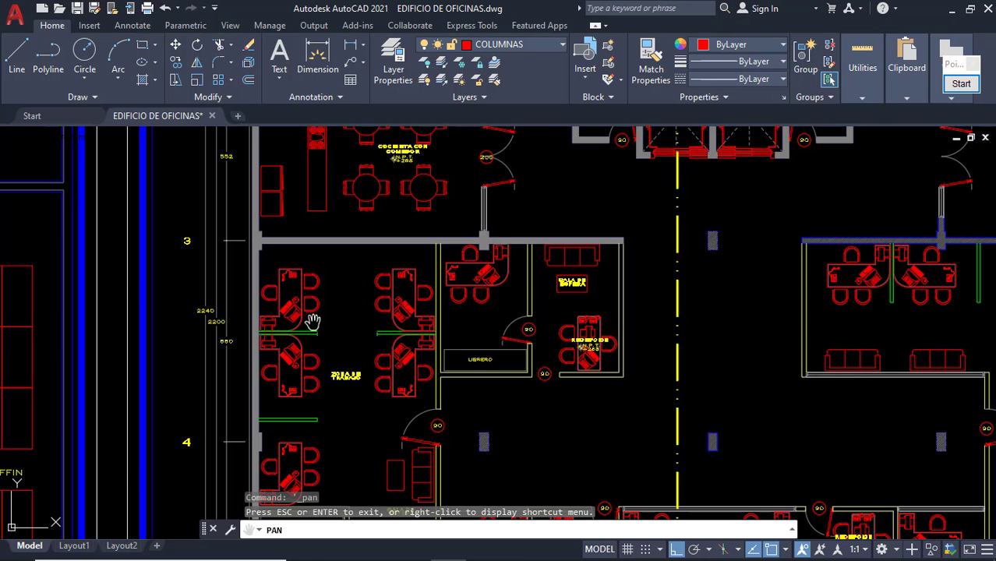
drag(407, 406, 357, 250)
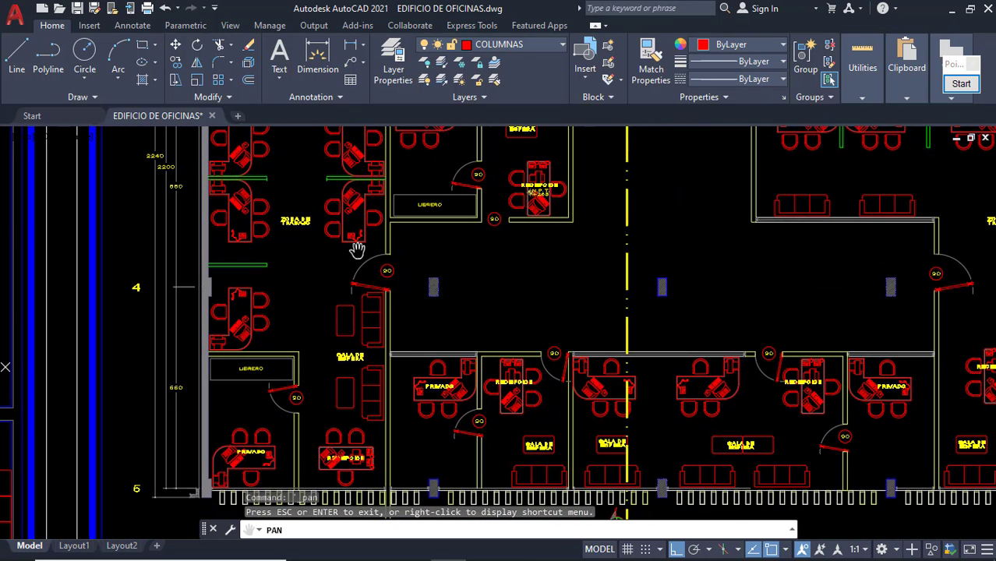
key(Escape)
Window-select the left and middle column hatches to inspect them, then clear the selection.
click(418, 268)
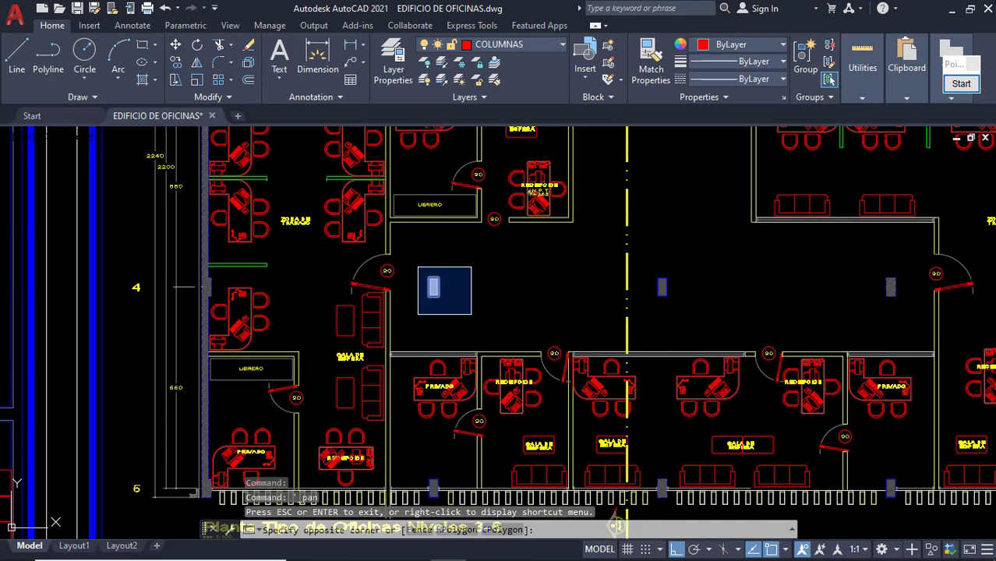
click(470, 314)
click(653, 270)
click(679, 298)
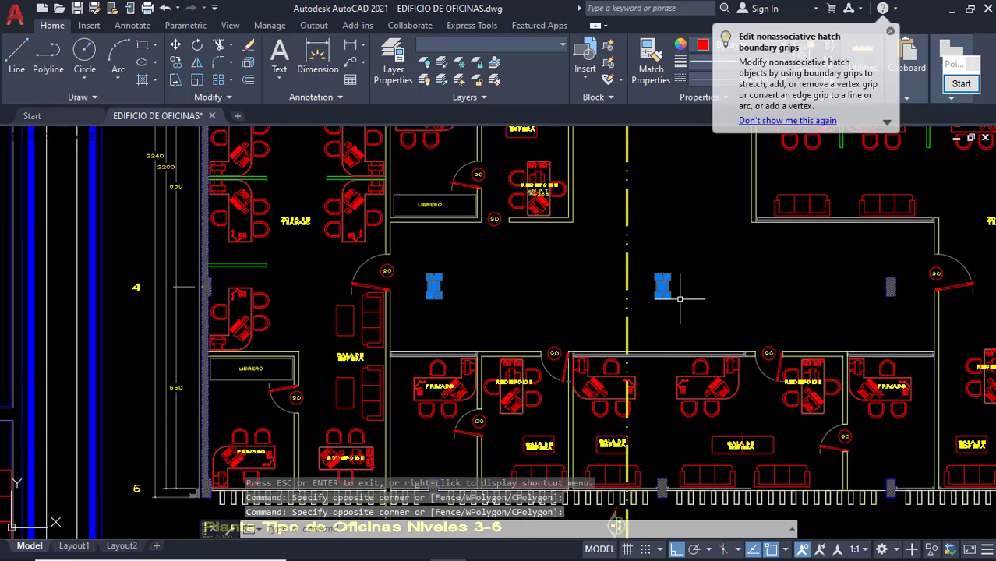
key(Escape)
scroll(687, 294, up, 4)
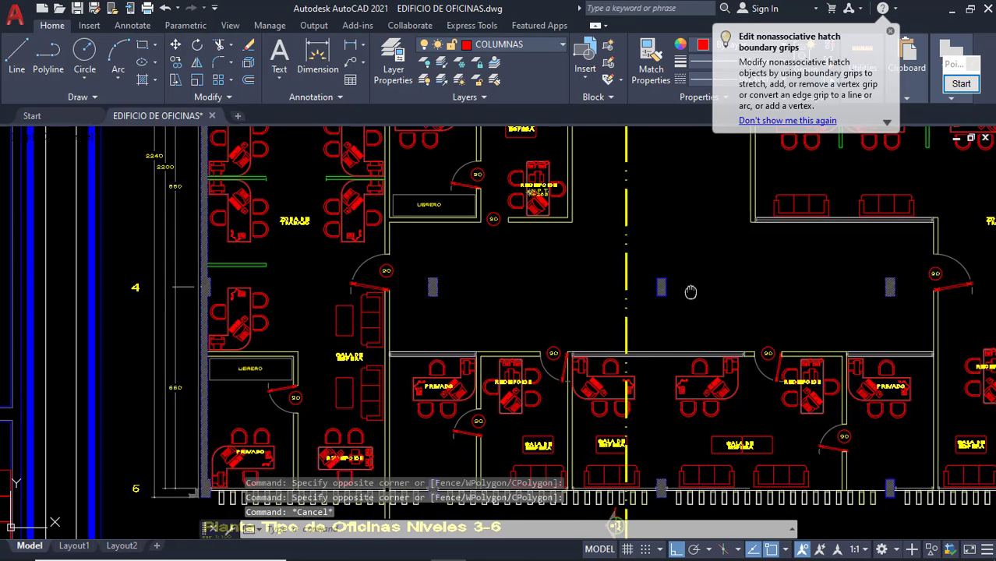
click(600, 298)
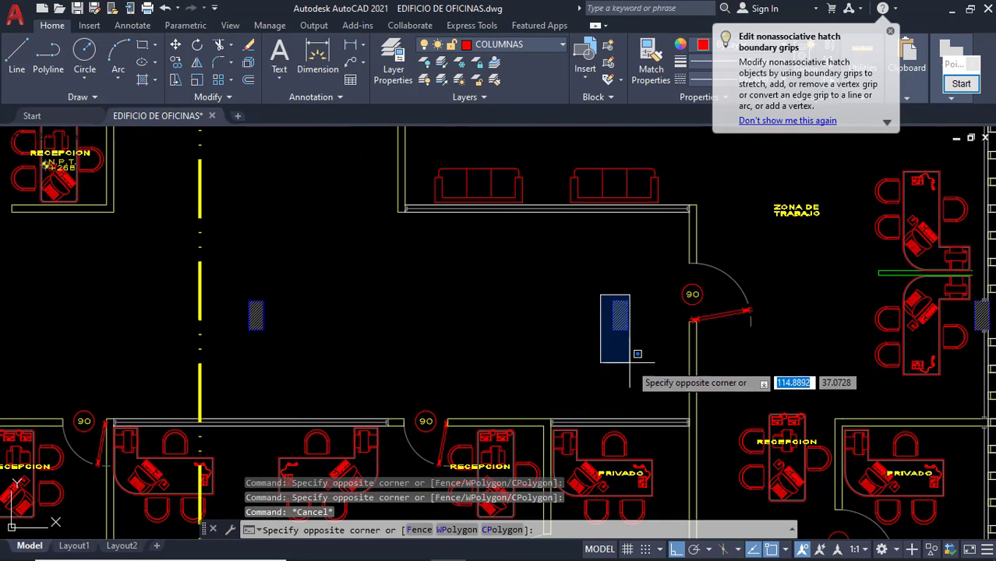
click(649, 350)
key(Escape)
Reposition the floor plan and select the corridor column, then clear it.
scroll(649, 312, down, 4)
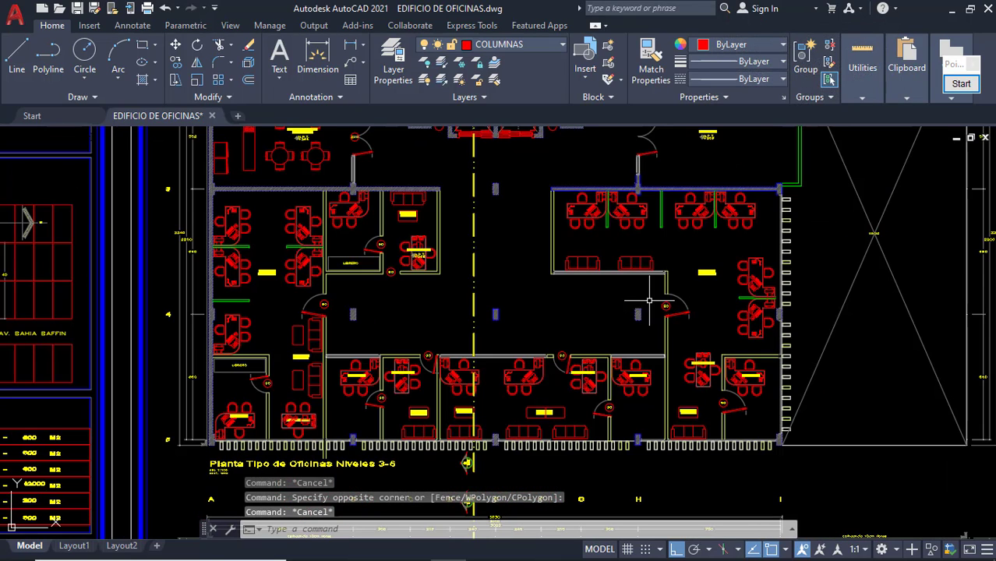
middle_drag(649, 275, 625, 331)
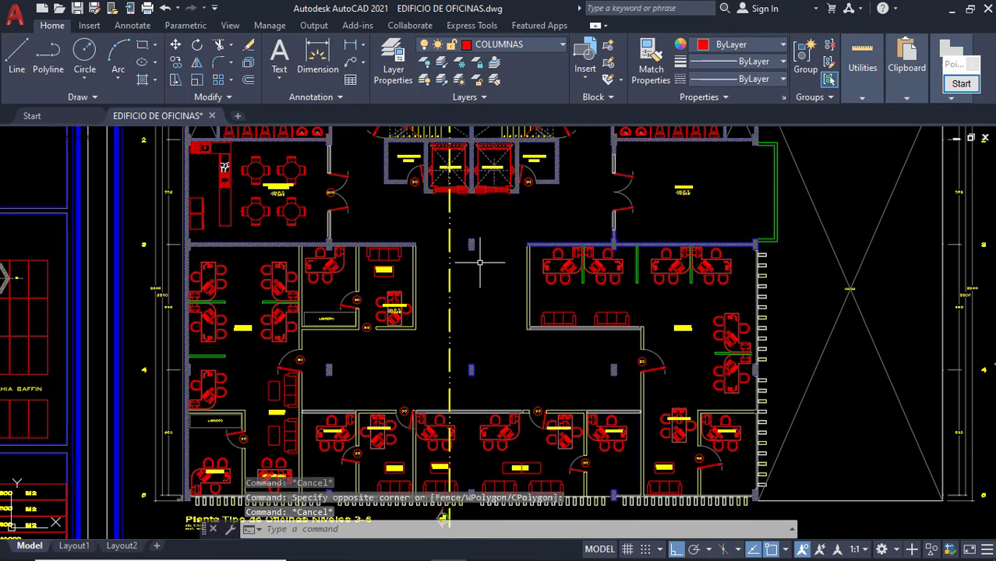
scroll(466, 234, up, 2)
click(463, 218)
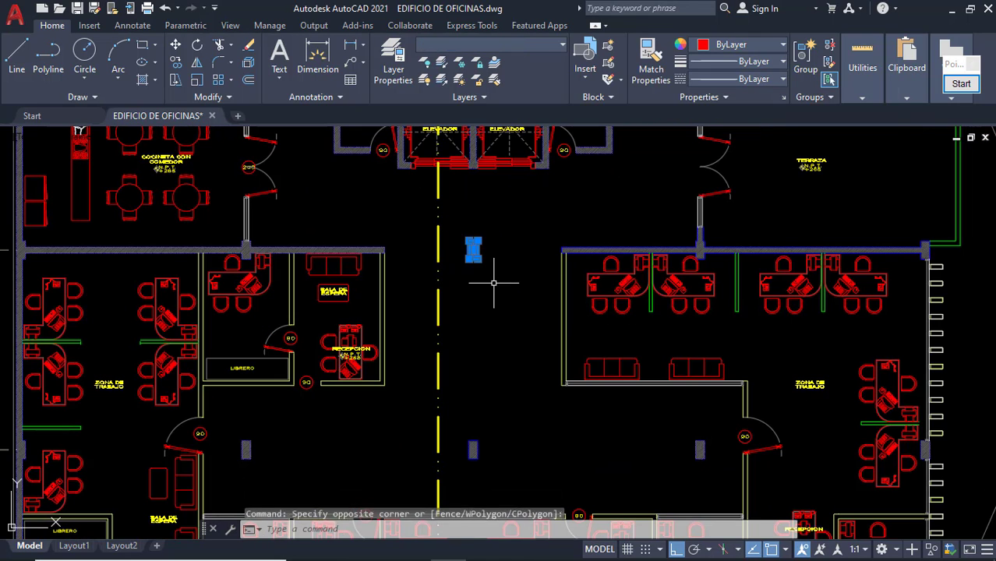
key(Escape)
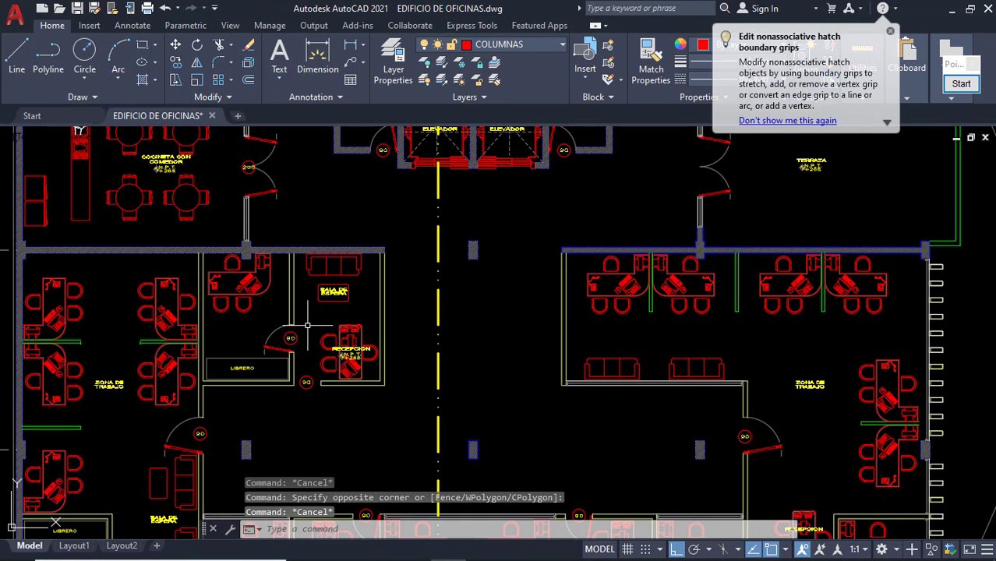
Zoom in close on the typical office floor plan for levels 3–6.
scroll(290, 335, down, 5)
scroll(249, 261, up, 5)
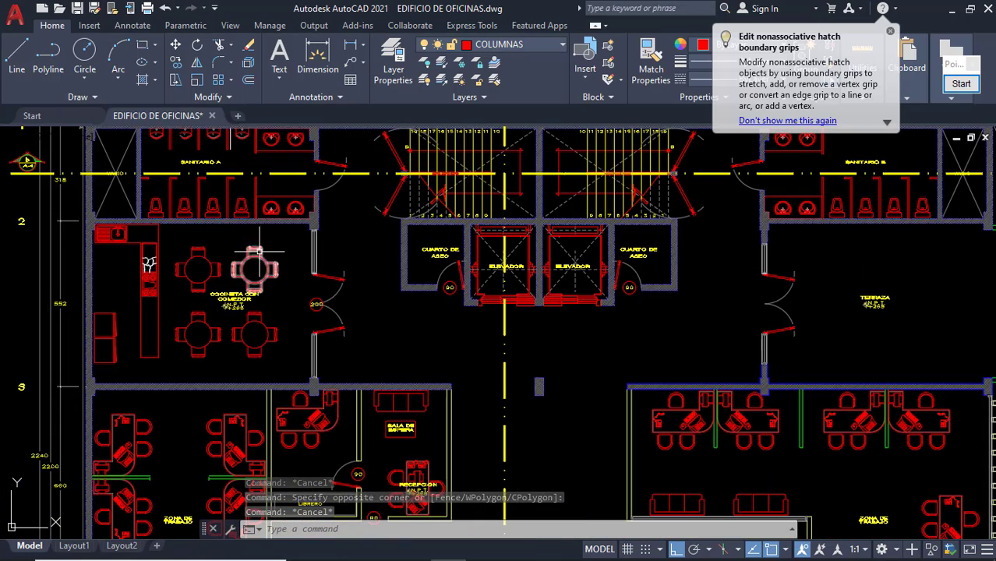
scroll(502, 256, up, 2)
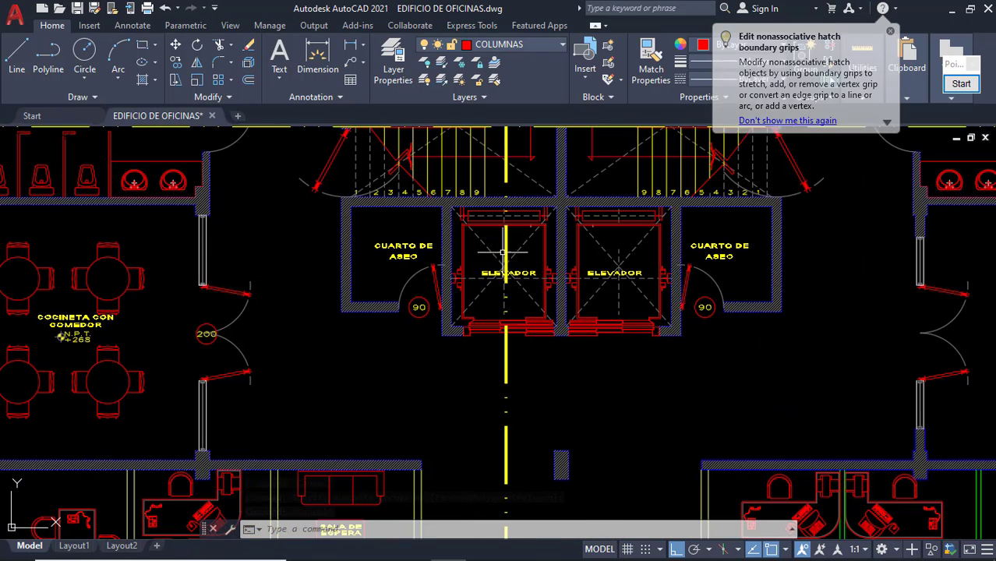
scroll(523, 250, down, 3)
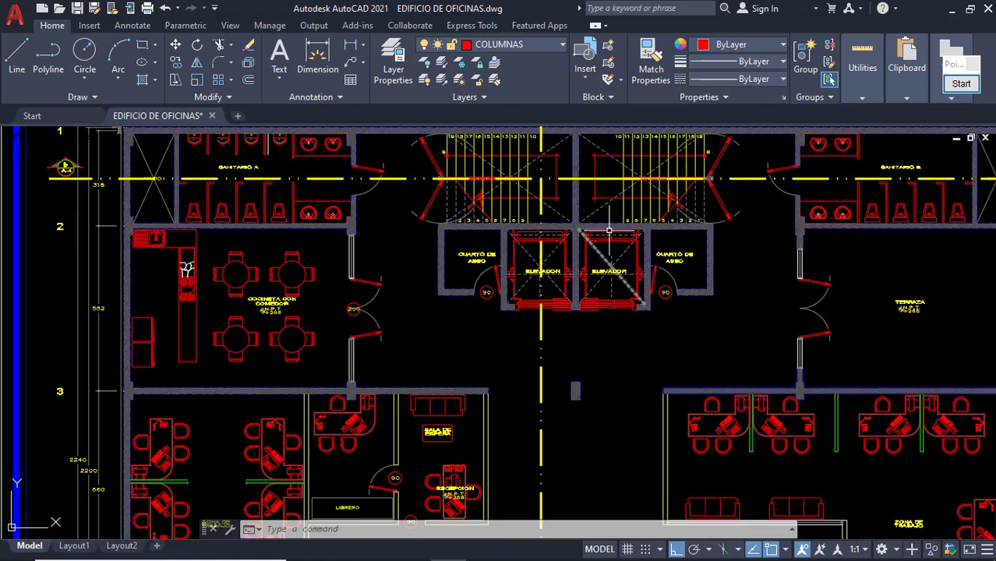
scroll(496, 137, up, 2)
scroll(499, 250, down, 5)
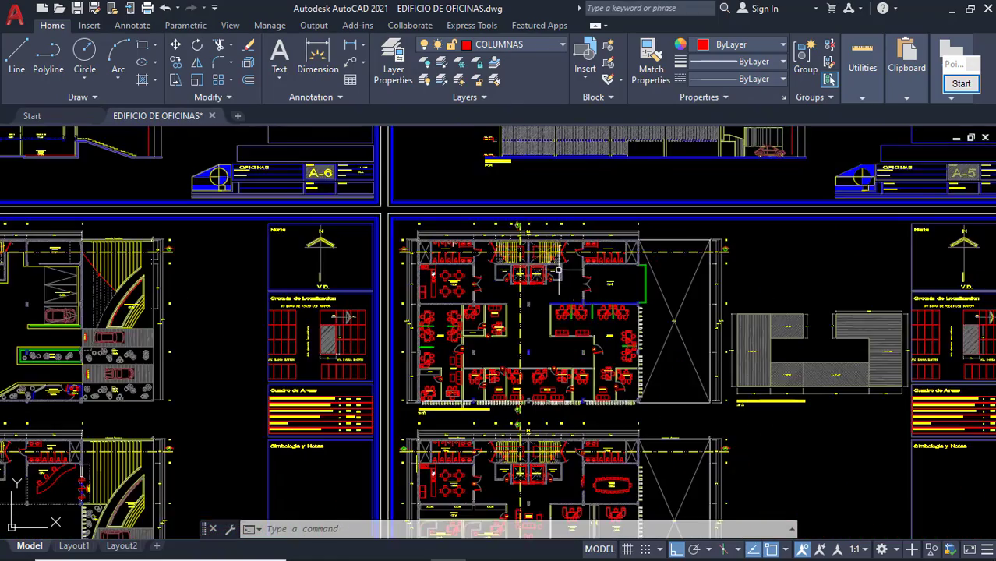
scroll(524, 234, up, 2)
middle_drag(524, 233, 514, 223)
middle_drag(466, 187, 466, 227)
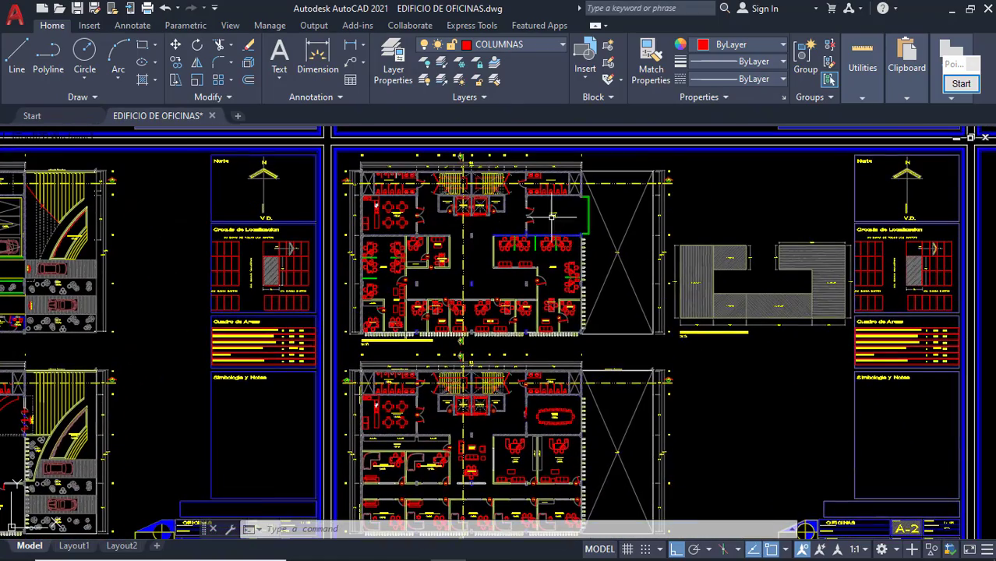
scroll(481, 272, up, 2)
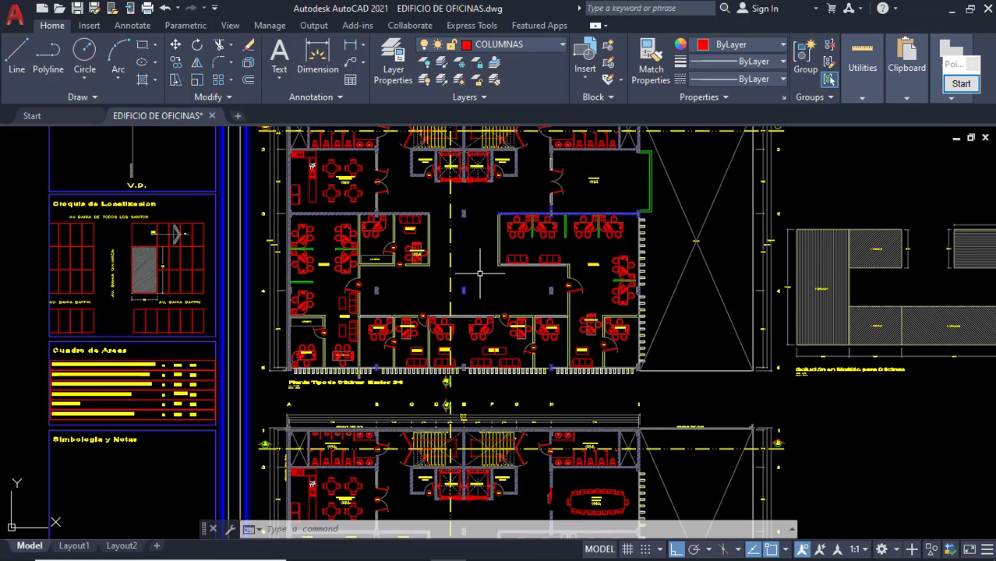
Erase the top desk, the reception desk and the upper-left workstation desk.
scroll(356, 256, up, 6)
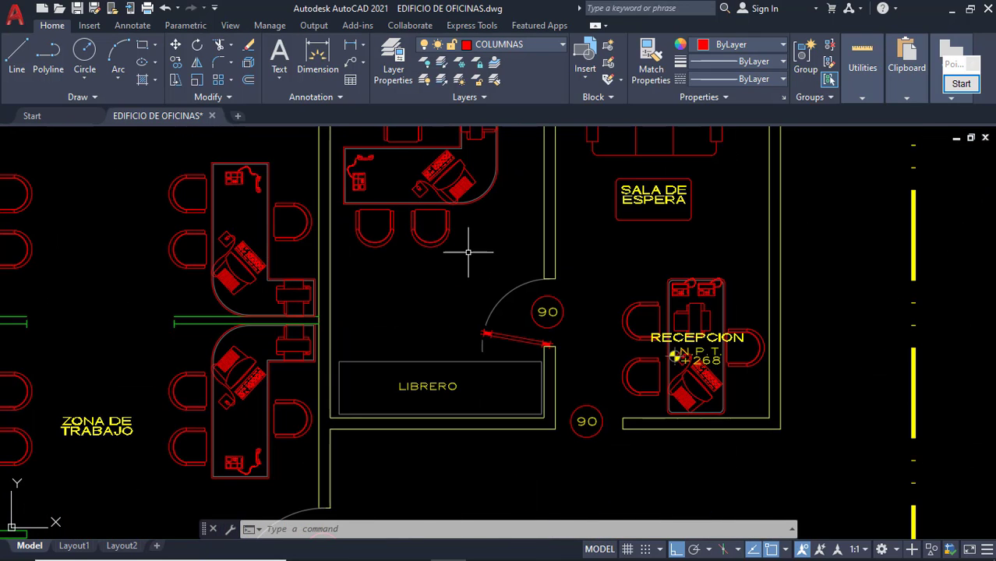
click(419, 194)
key(Delete)
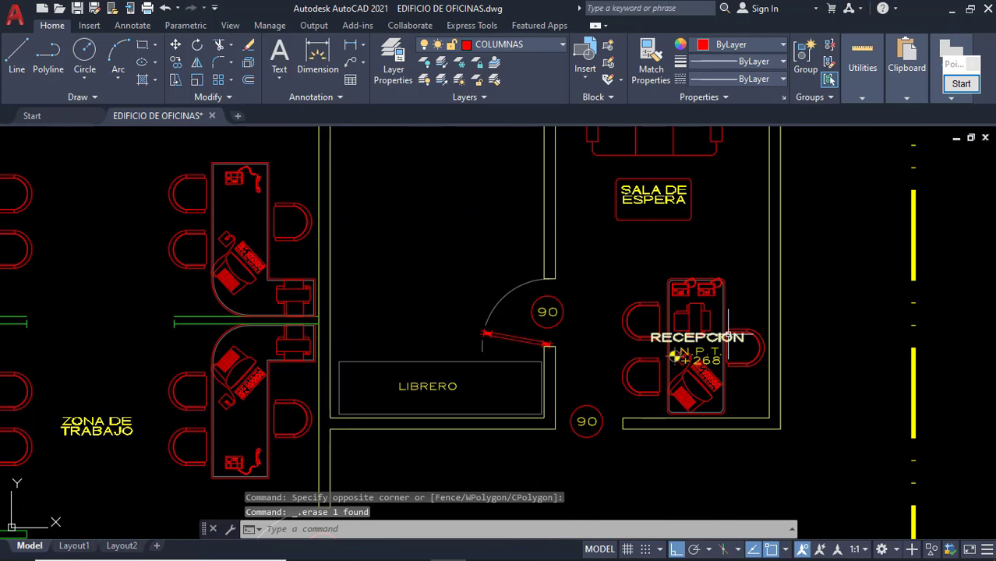
click(734, 312)
click(633, 299)
key(Delete)
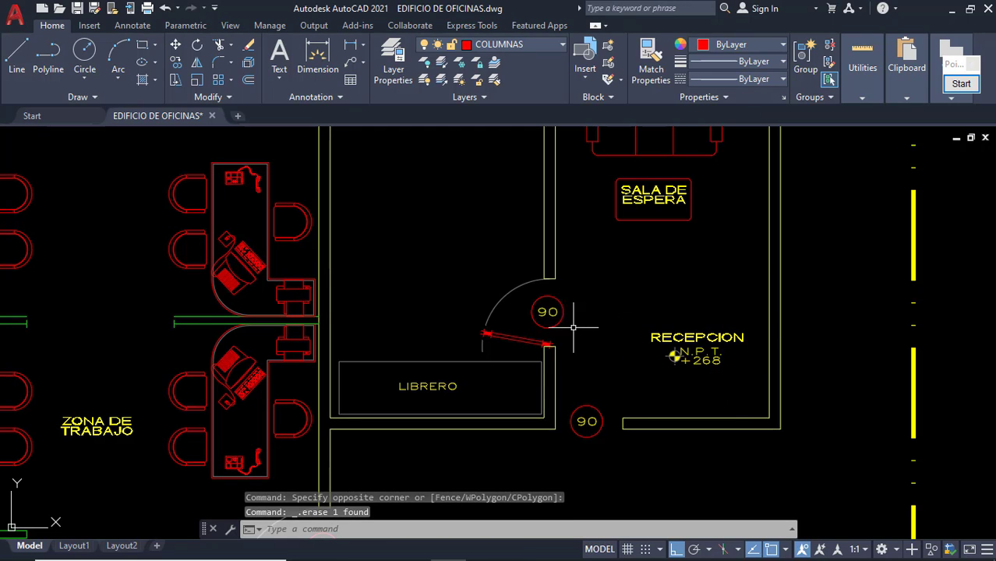
click(244, 249)
key(Delete)
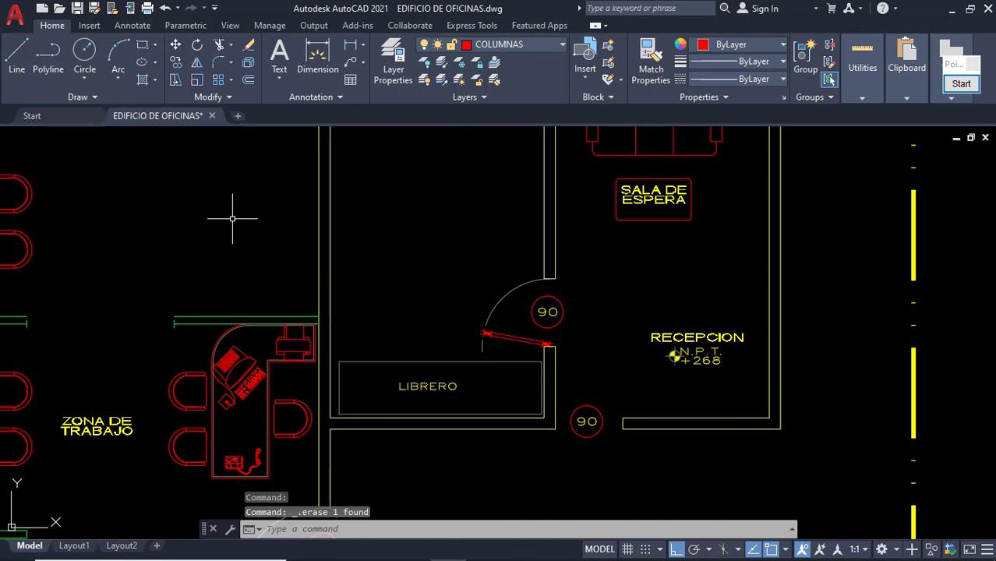
Erase the wall lines framing the LIBRERO shelf.
scroll(233, 219, down, 5)
key(Escape)
scroll(312, 254, up, 2)
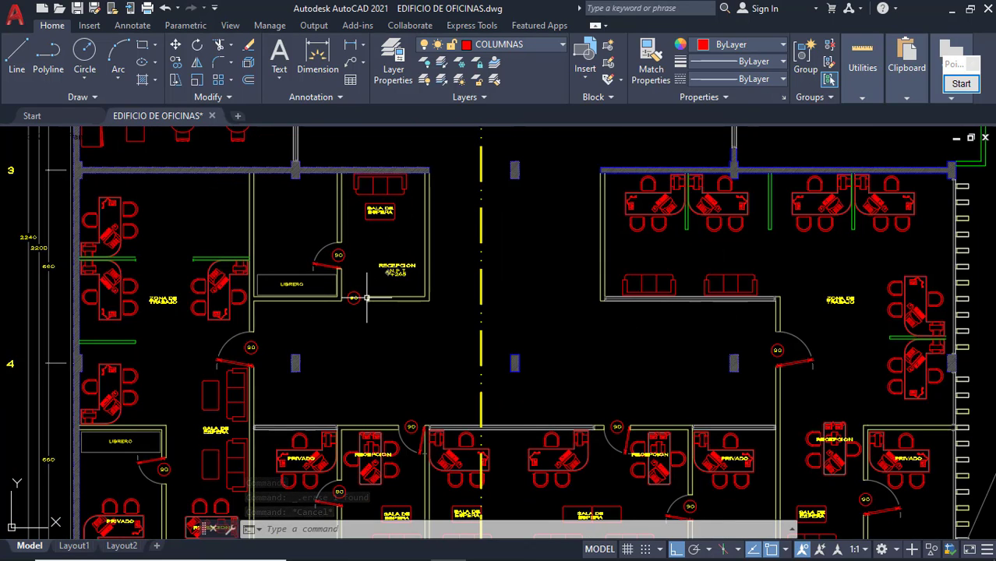
scroll(261, 251, up, 3)
click(267, 251)
click(194, 214)
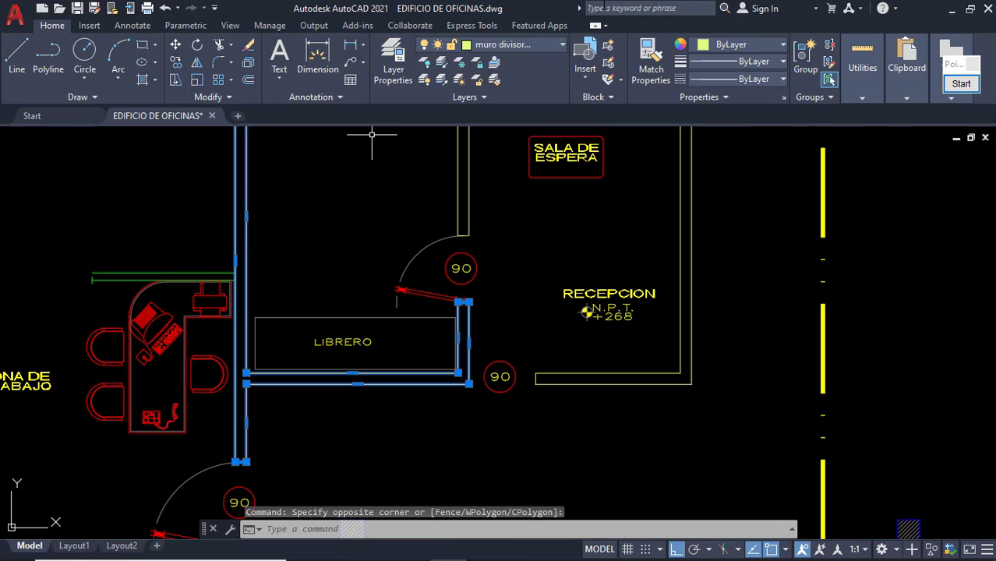
key(Delete)
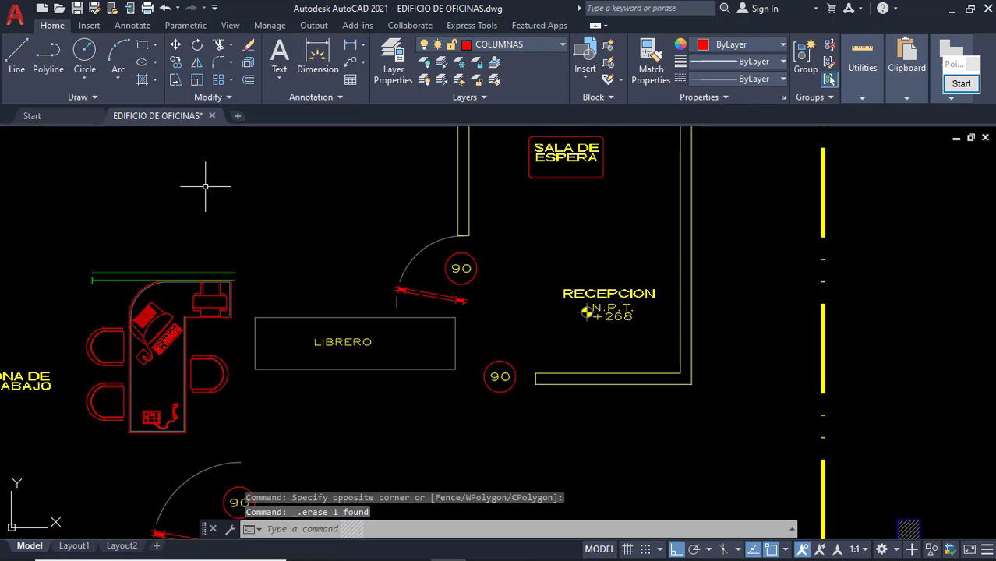
Erase the short green line above the desk.
click(108, 290)
click(93, 255)
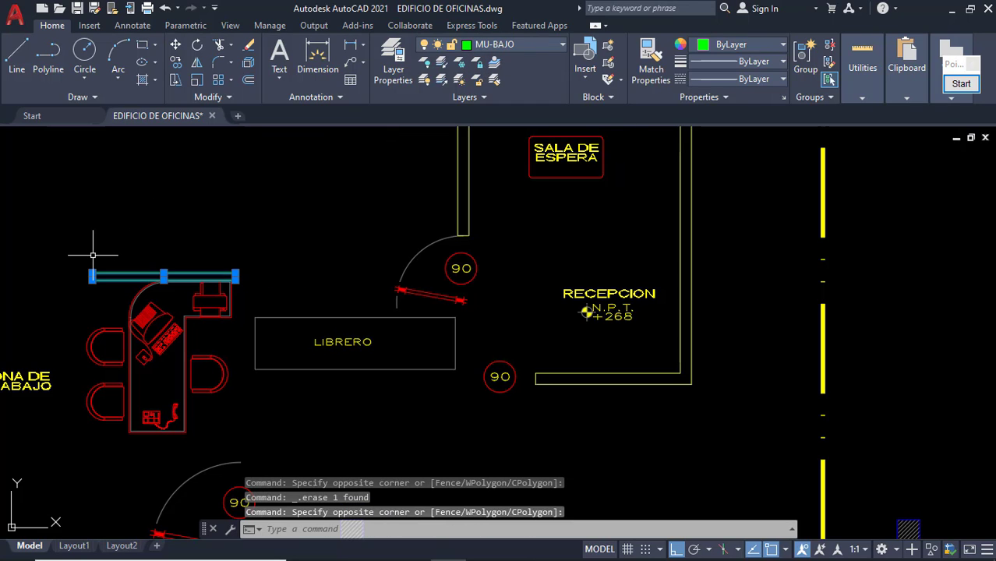
key(Delete)
scroll(237, 301, down, 5)
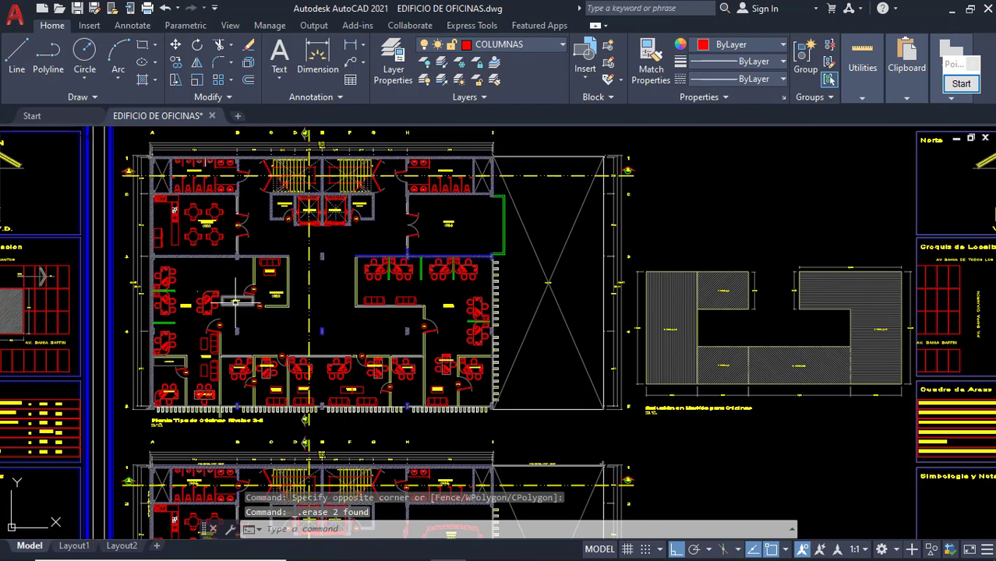
Navigate to the second sheet's floor plan, showing the stairs at the top.
scroll(472, 267, down, 5)
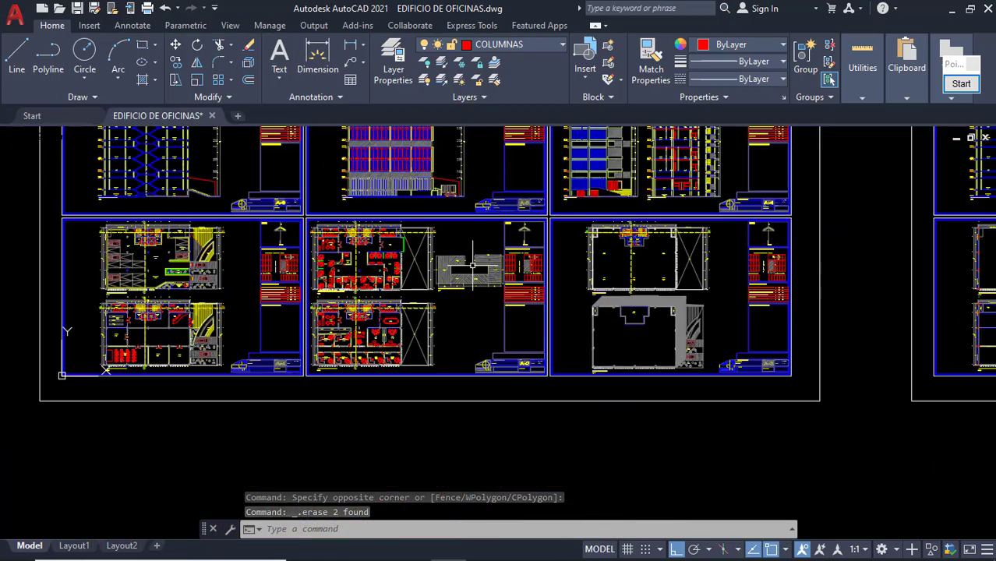
scroll(601, 300, down, 4)
mouse_move(623, 295)
middle_down()
mouse_move(58, 383)
mouse_move(103, 361)
middle_up()
scroll(230, 361, up, 4)
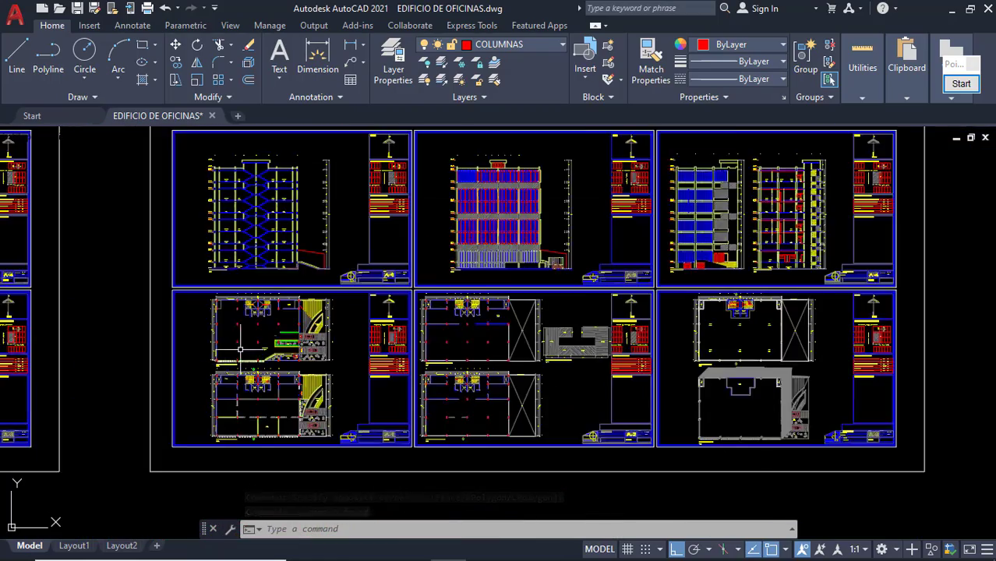
scroll(251, 343, up, 4)
scroll(287, 361, down, 2)
middle_drag(477, 376, 316, 351)
scroll(538, 328, up, 4)
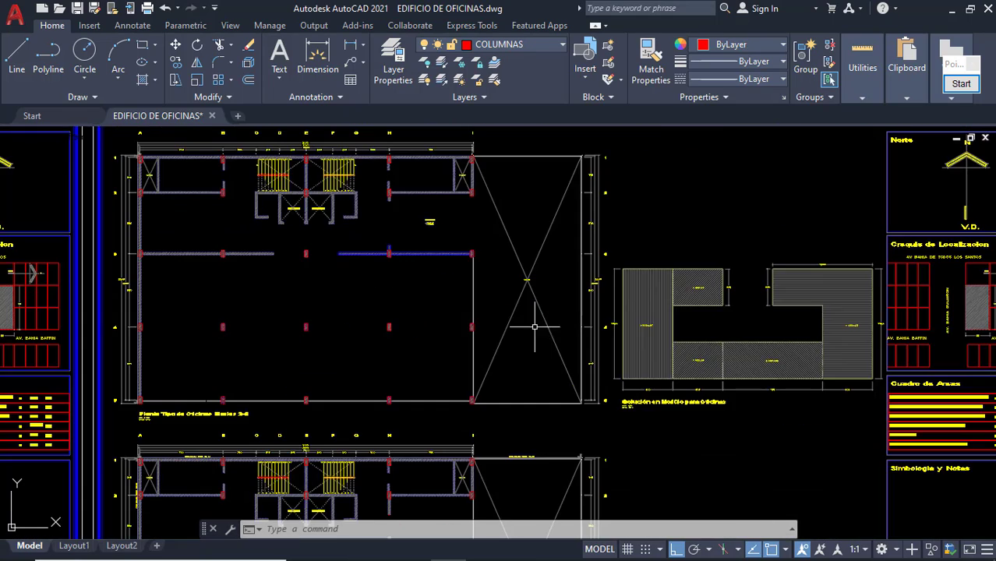
scroll(370, 335, up, 2)
scroll(443, 276, up, 3)
scroll(451, 309, down, 3)
scroll(541, 324, up, 1)
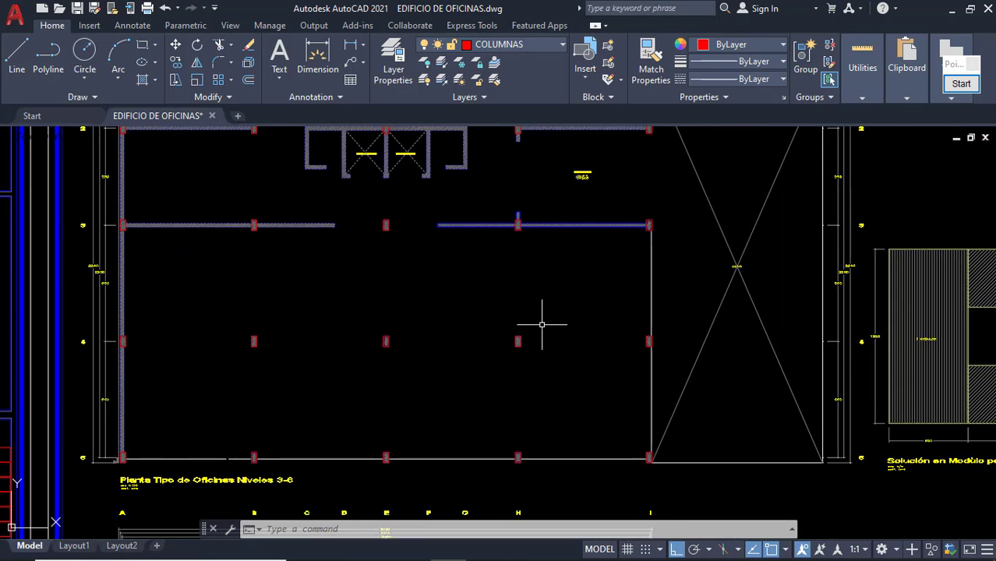
middle_drag(542, 324, 533, 378)
scroll(399, 320, down, 3)
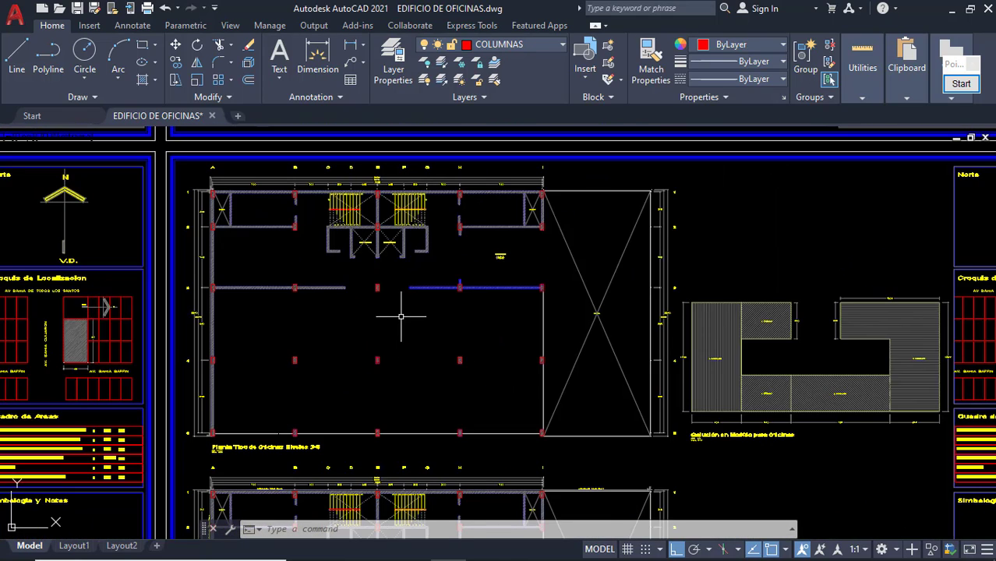
scroll(395, 302, up, 3)
scroll(406, 304, down, 2)
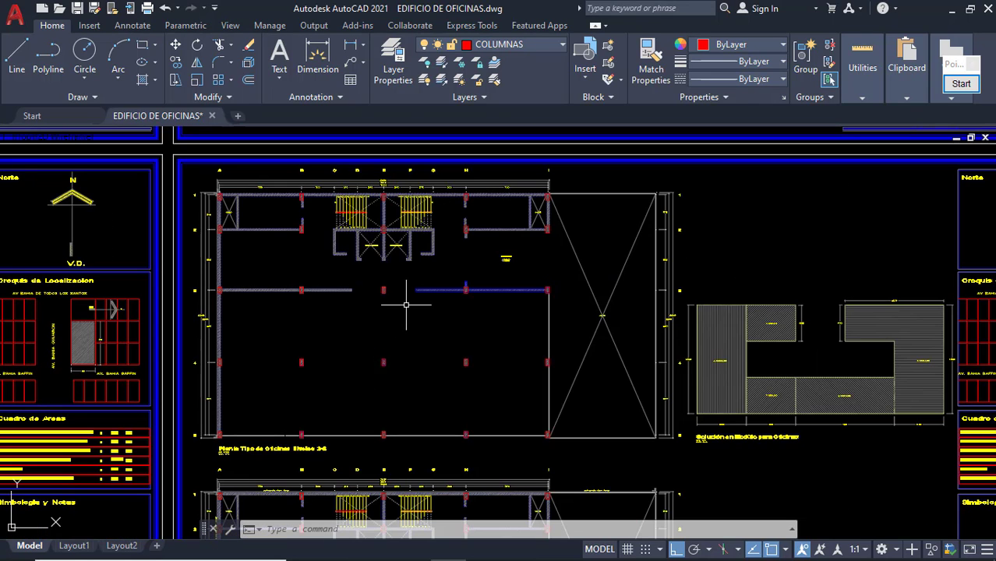
scroll(385, 211, up, 2)
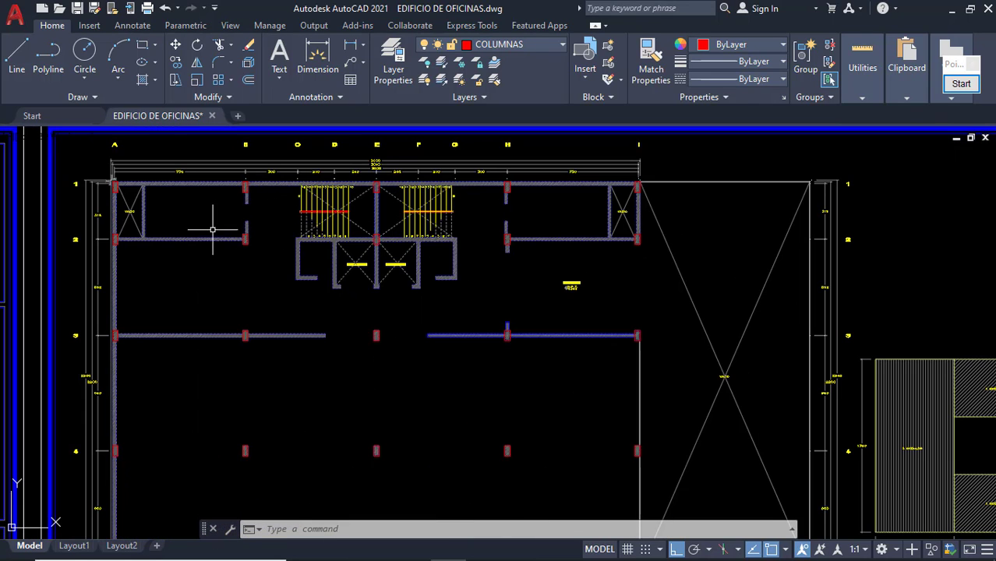
scroll(118, 190, up, 3)
Select the corner walls and the column at grid A/1 to inspect them.
click(117, 190)
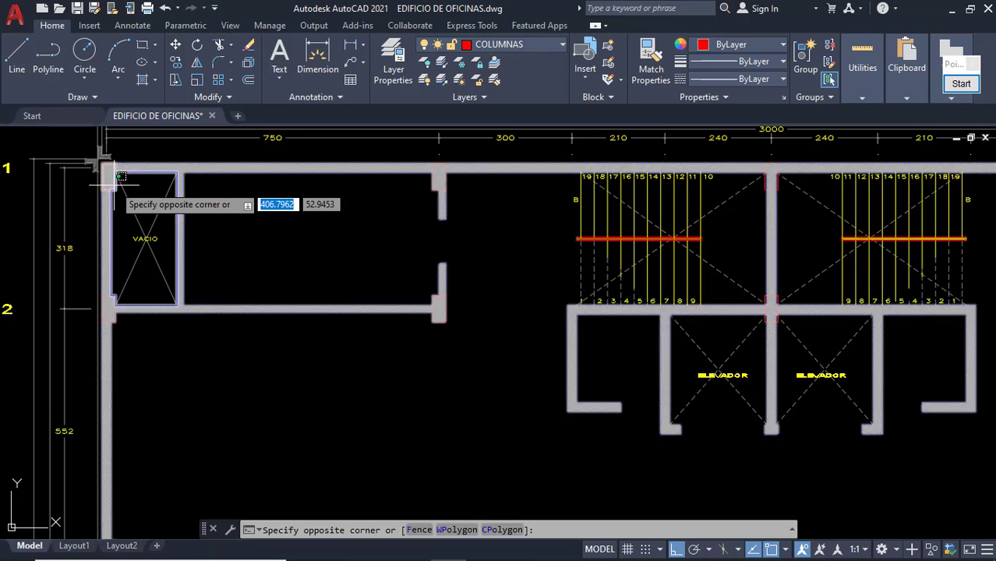
click(116, 189)
key(Escape)
click(116, 190)
scroll(367, 260, down, 6)
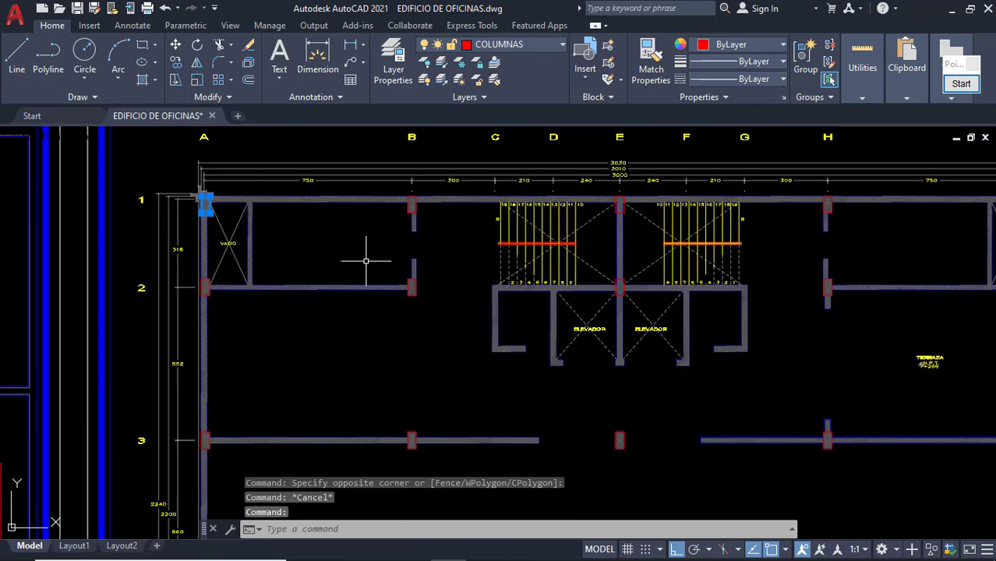
middle_drag(386, 292, 359, 266)
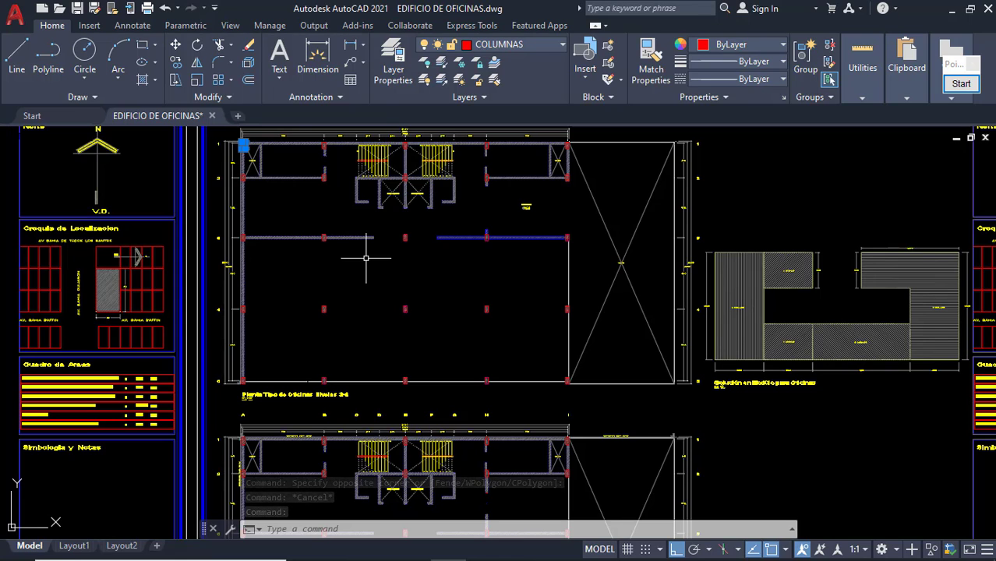
Start a linear dimension from the toolbar, then cancel it.
click(352, 48)
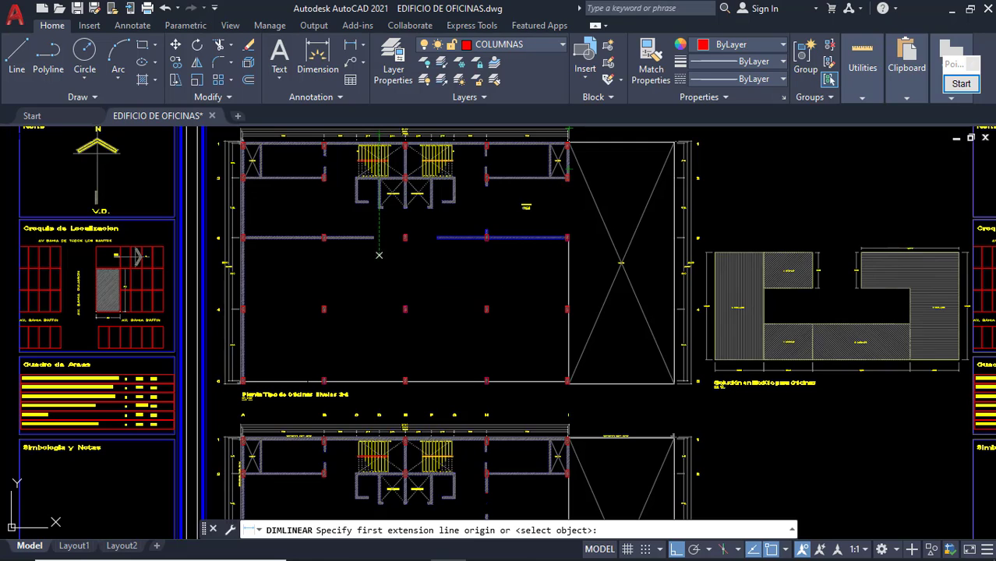
scroll(377, 231, up, 6)
key(Escape)
scroll(357, 231, up, 2)
key(Escape)
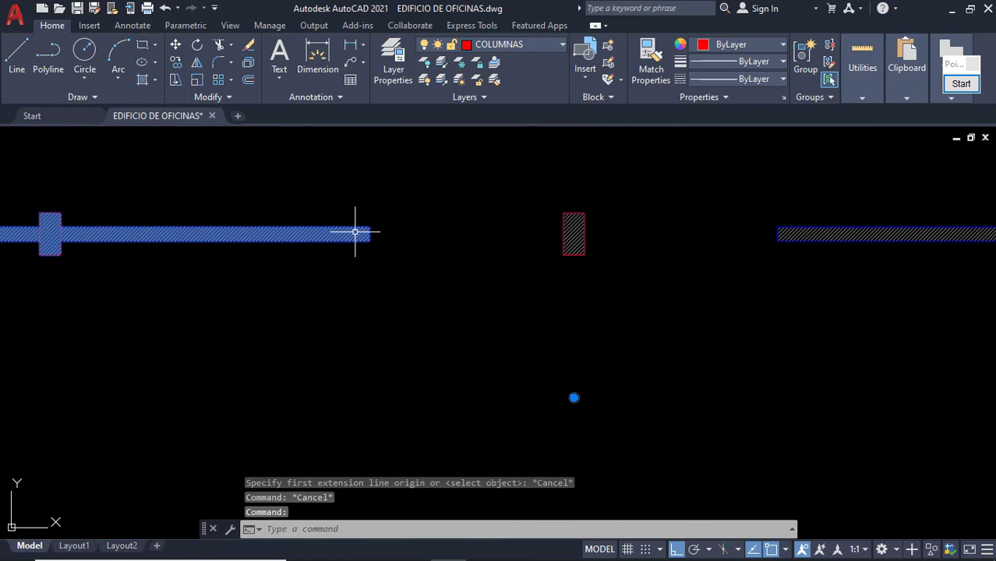
Select the wall hatch beside the column to check its layer, then return to the column grid.
click(355, 231)
key(Escape)
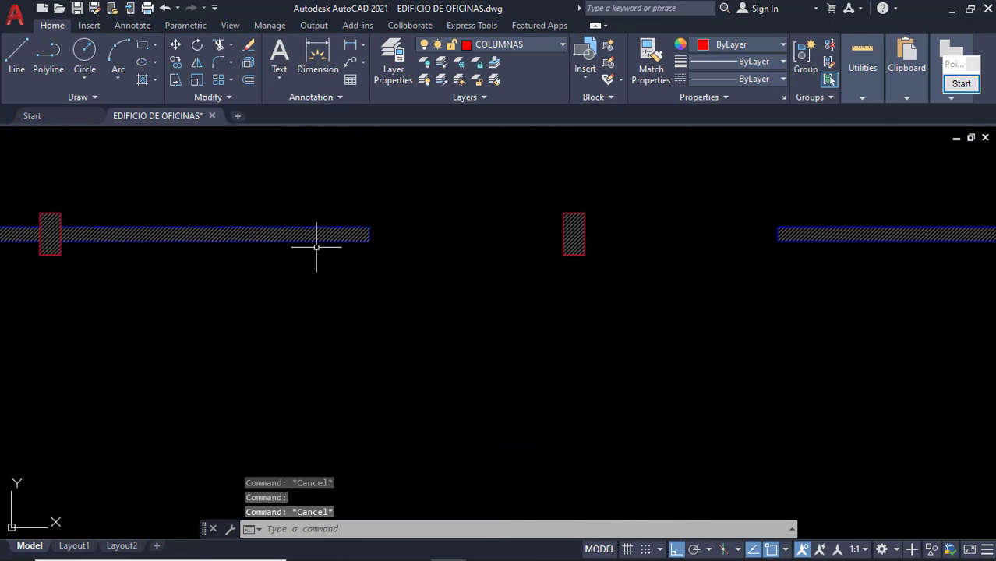
scroll(378, 229, up, 6)
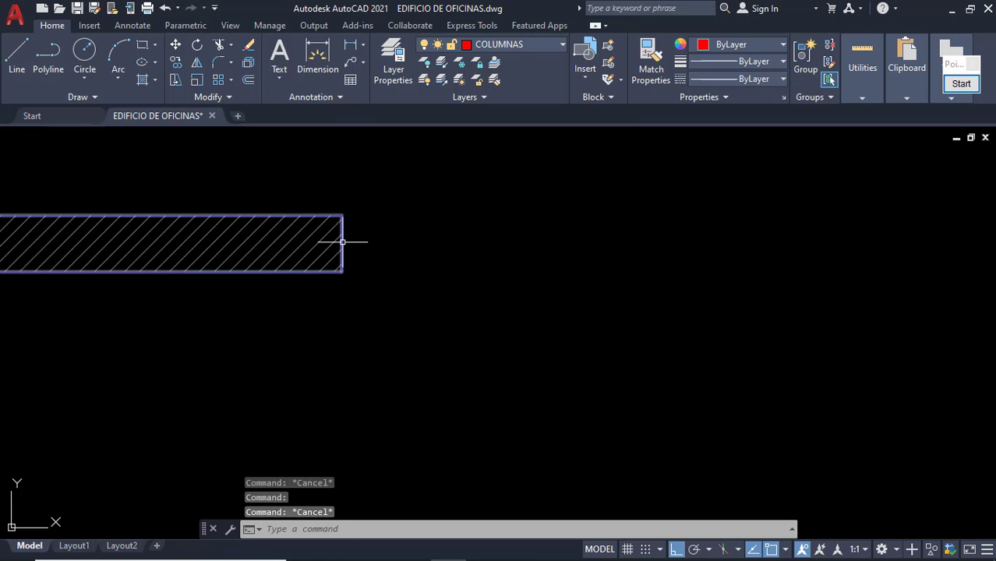
click(356, 223)
click(340, 240)
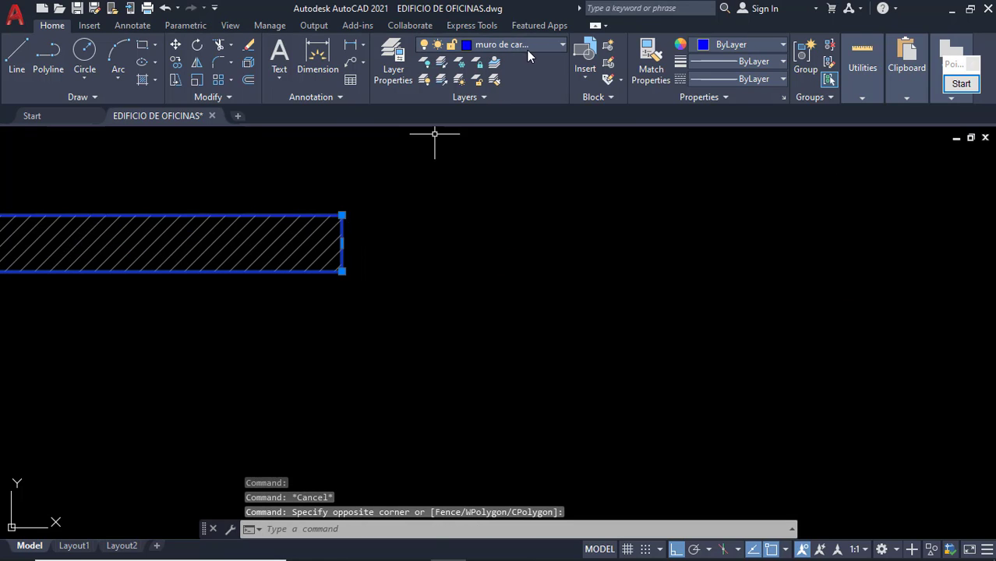
key(Escape)
scroll(476, 283, down, 6)
middle_drag(523, 289, 461, 226)
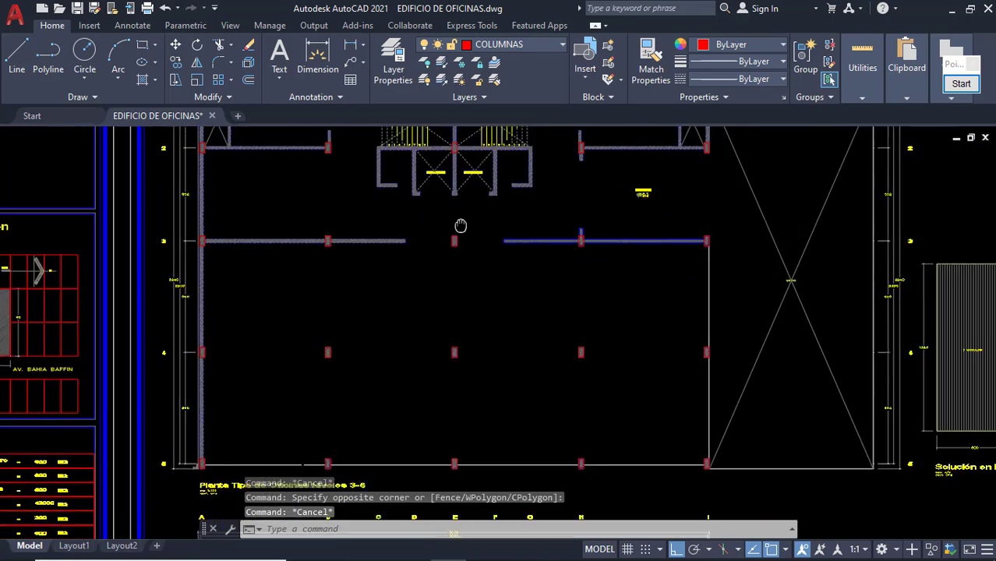
scroll(460, 226, down, 1)
scroll(441, 318, down, 2)
scroll(451, 345, up, 1)
scroll(362, 381, up, 2)
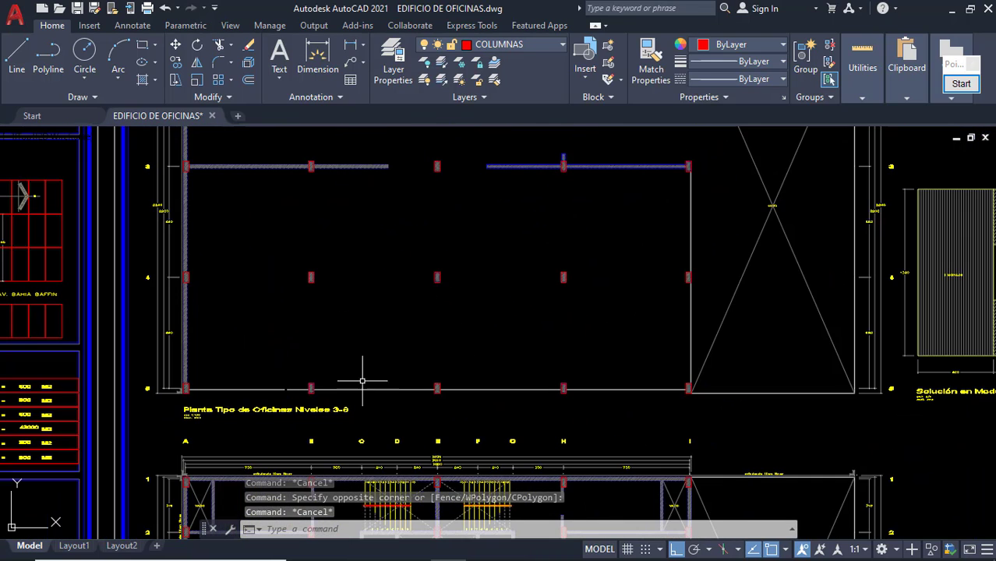
Dimension the 7,5 horizontal spacing between two columns with DLI.
text(dli)
key(Return)
scroll(311, 272, up, 4)
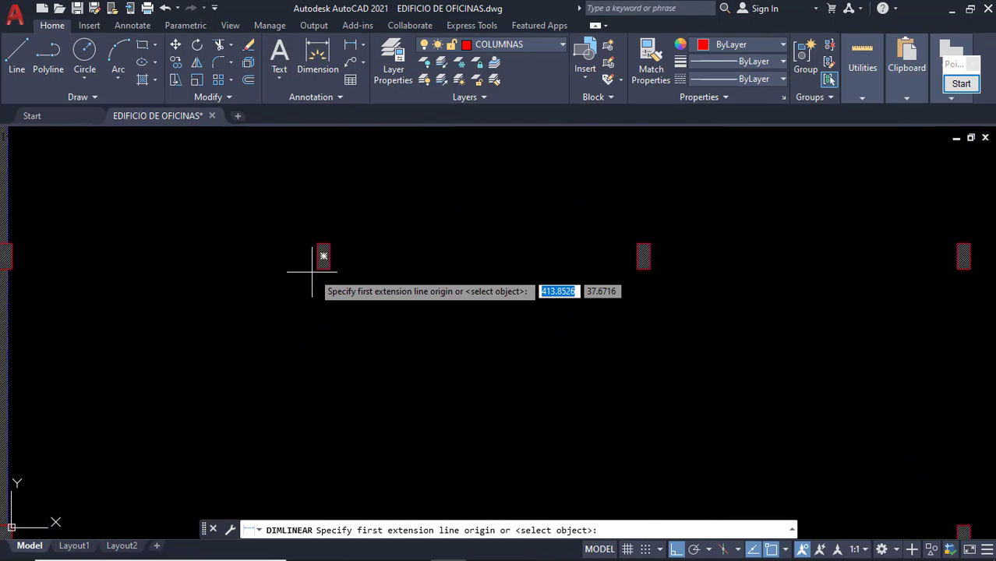
click(324, 257)
click(643, 256)
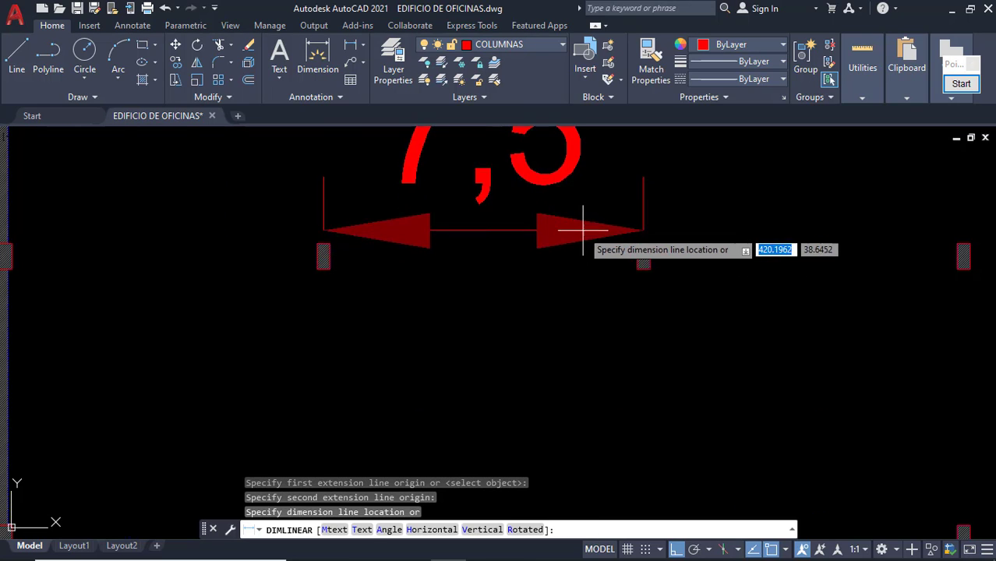
scroll(583, 231, down, 2)
click(556, 226)
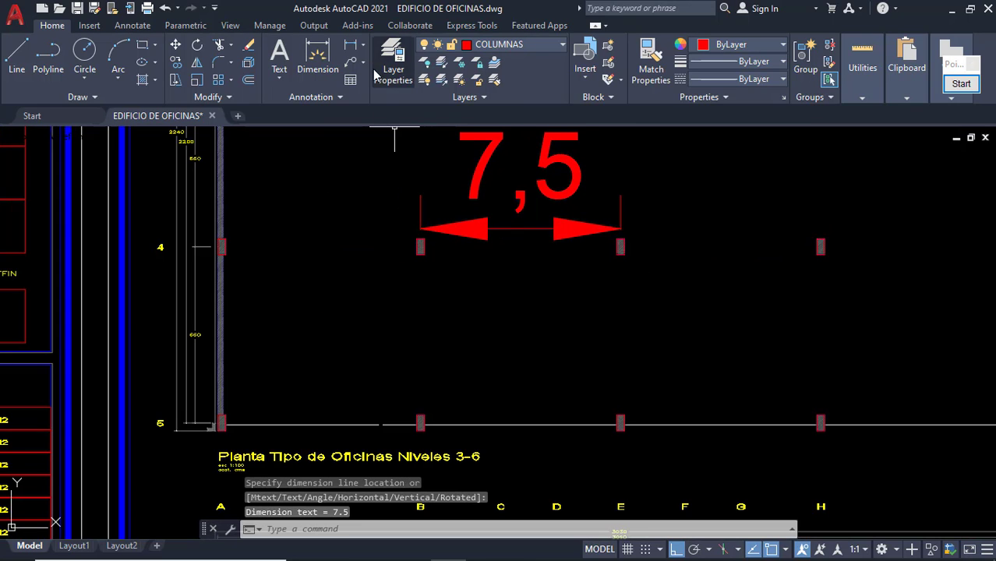
Add the 6,6 vertical dimension between columns on adjacent grid lines.
key(Return)
scroll(395, 248, up, 4)
click(459, 246)
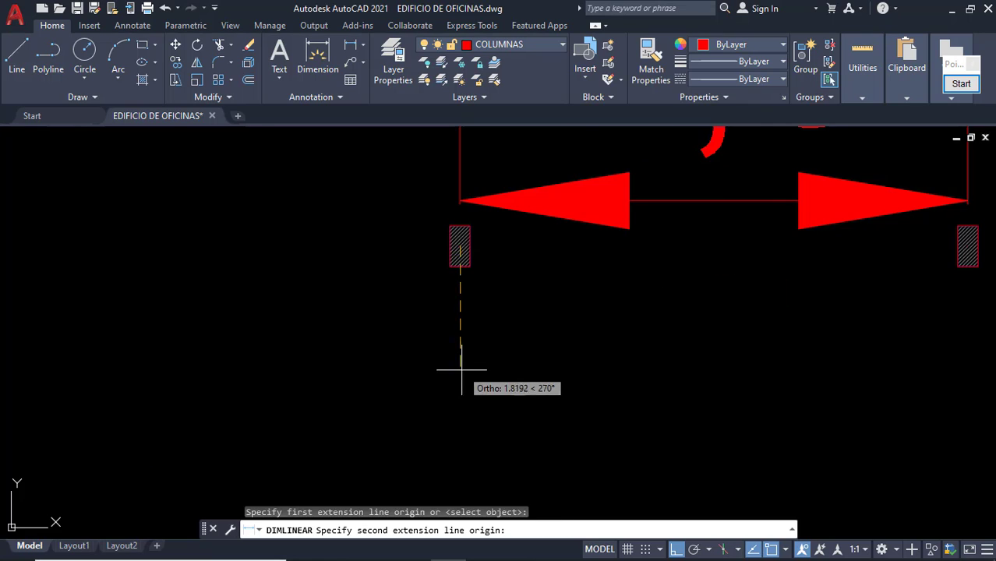
scroll(468, 374, down, 3)
scroll(485, 378, up, 5)
click(483, 355)
scroll(411, 343, down, 2)
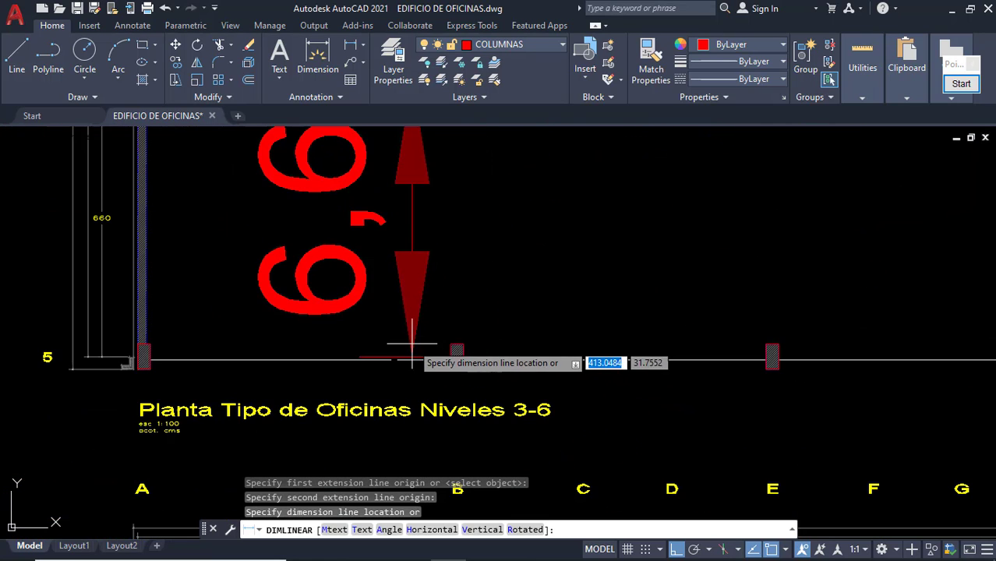
click(407, 338)
scroll(430, 312, down, 5)
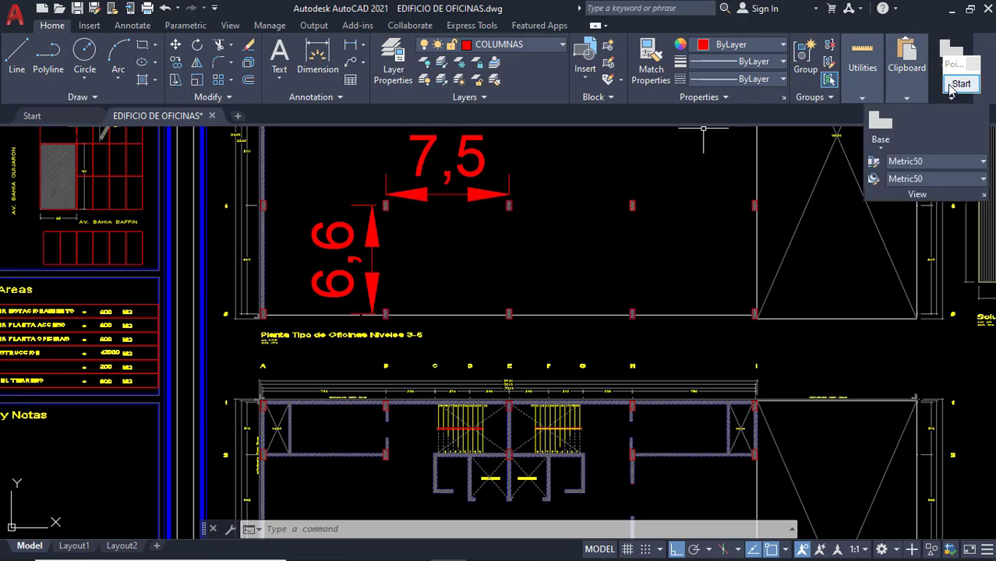
Outline the 7,5 × 6,6 bay with a Pointofix rectangle and sketch a diagonal load line from its corner.
click(961, 83)
click(953, 273)
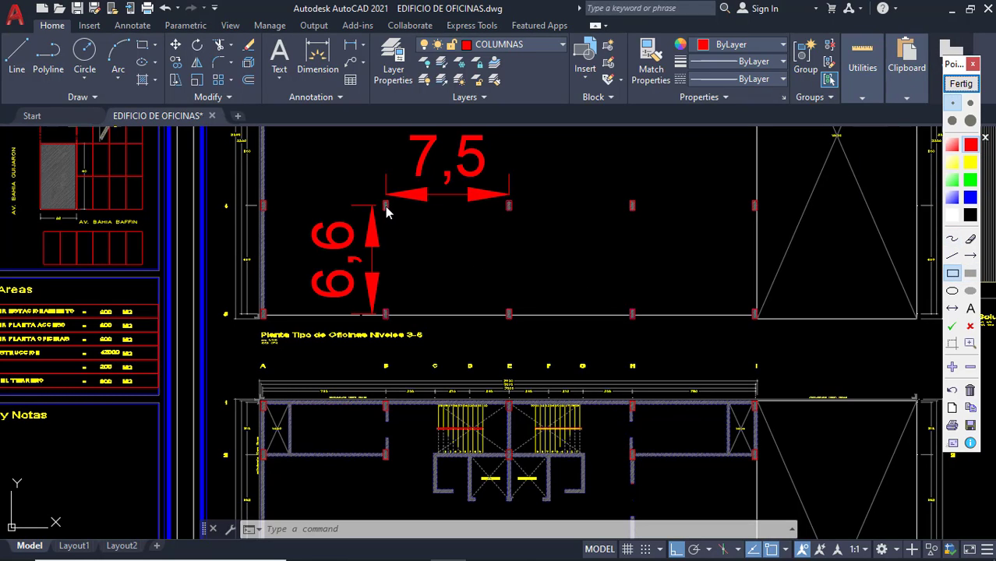
mouse_move(386, 206)
mouse_down()
mouse_move(442, 273)
mouse_move(511, 321)
mouse_up()
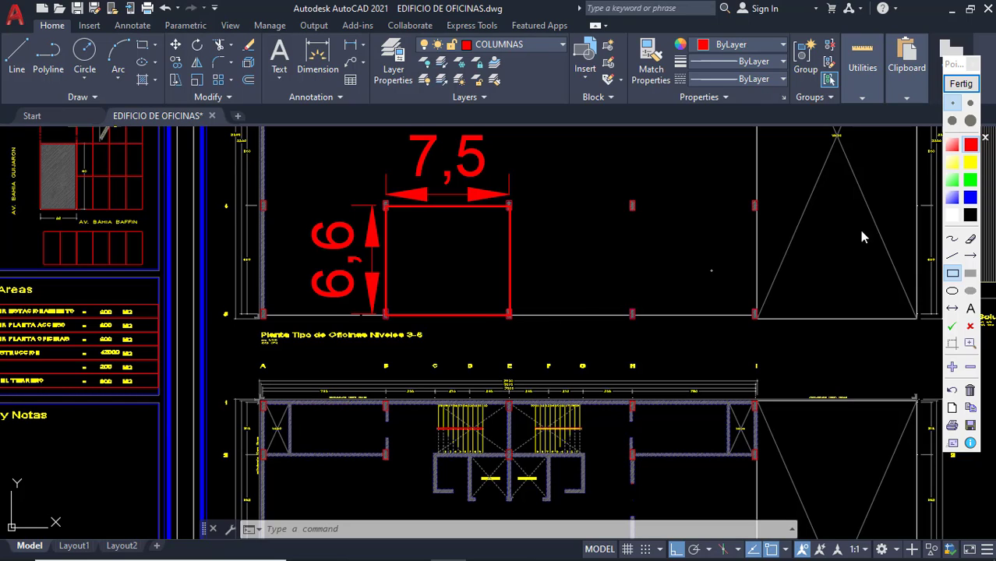
click(957, 246)
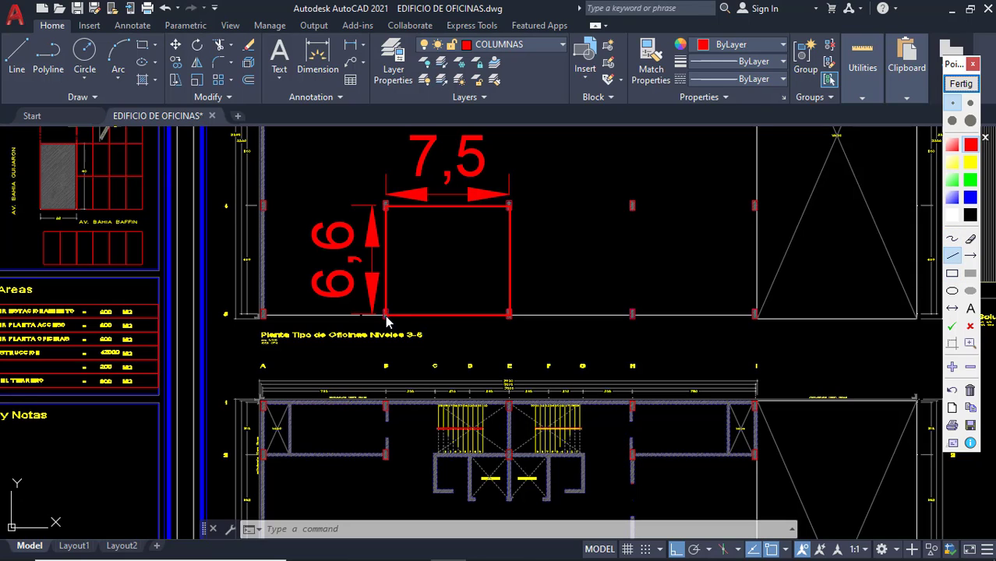
drag(386, 316, 417, 292)
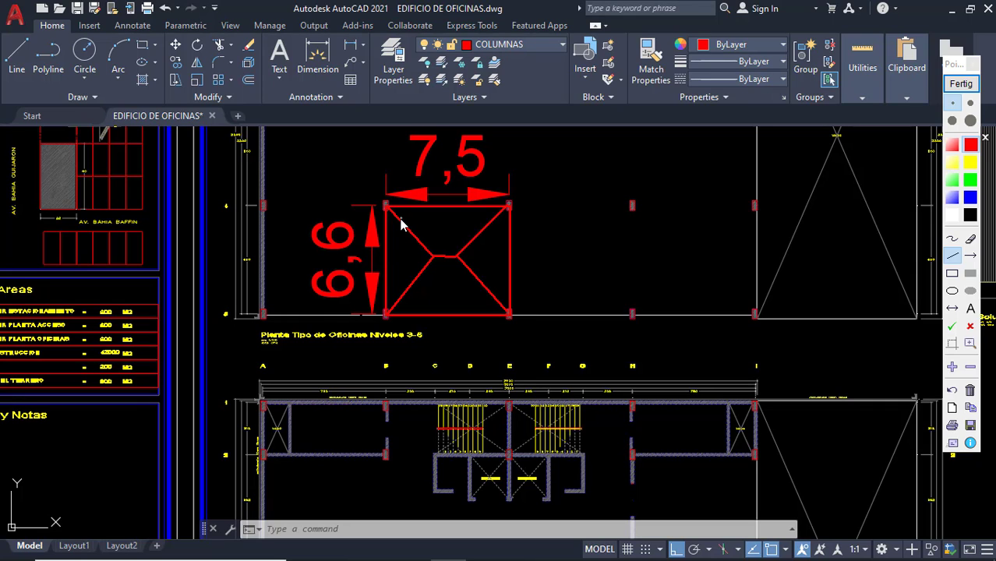
Clear the Pointofix markup and pan across the drawing.
click(962, 88)
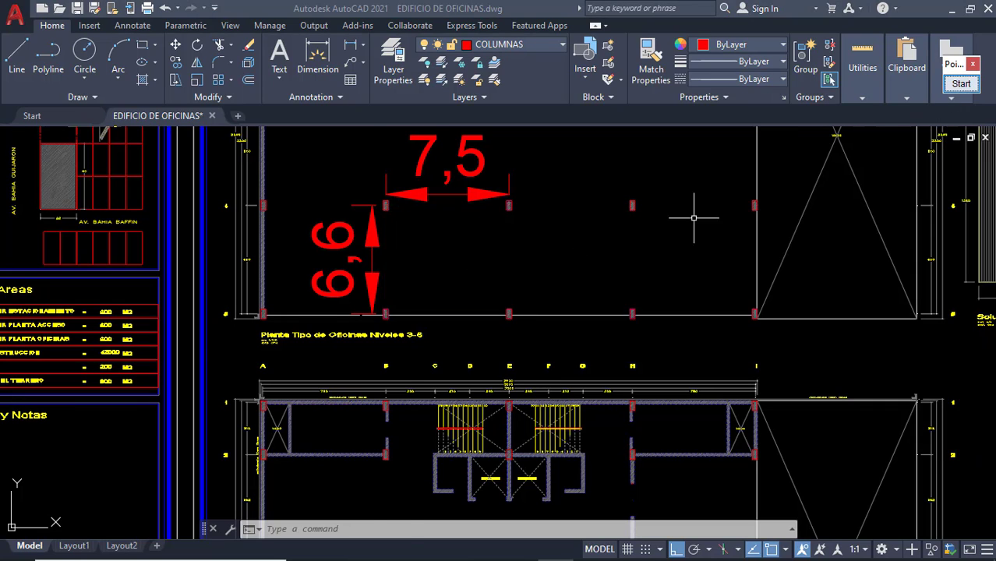
scroll(653, 228, down, 2)
middle_drag(603, 233, 455, 368)
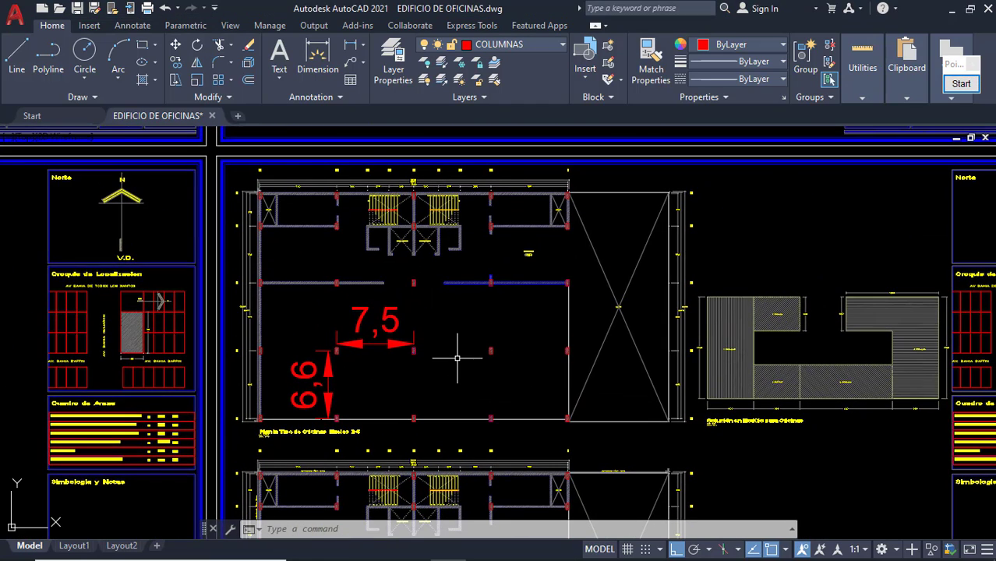
scroll(457, 358, up, 2)
Erase the 7,5 and 6,6 dimensions, then reopen the Pointofix markup tool.
click(342, 369)
click(308, 317)
key(Delete)
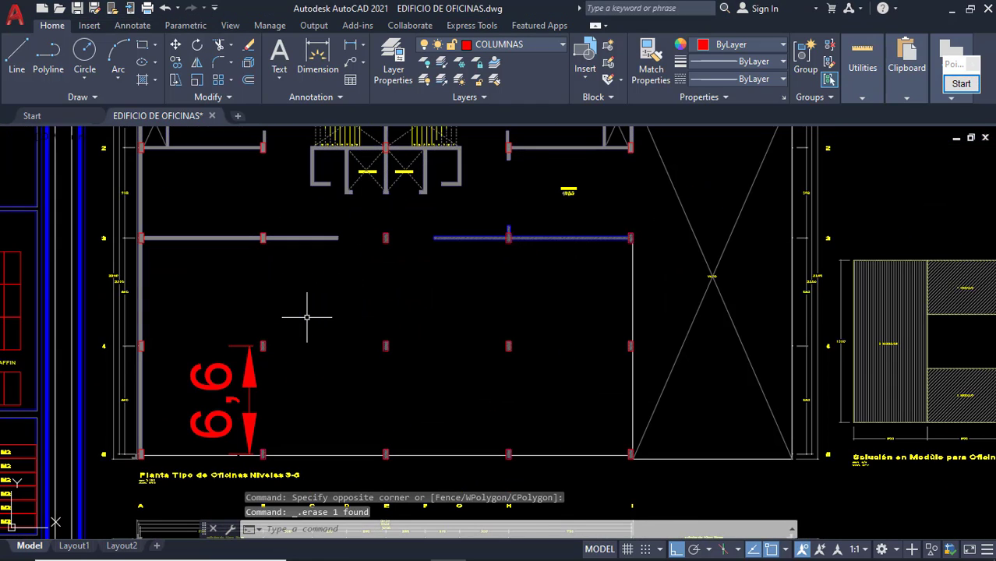
click(272, 410)
click(178, 384)
key(Delete)
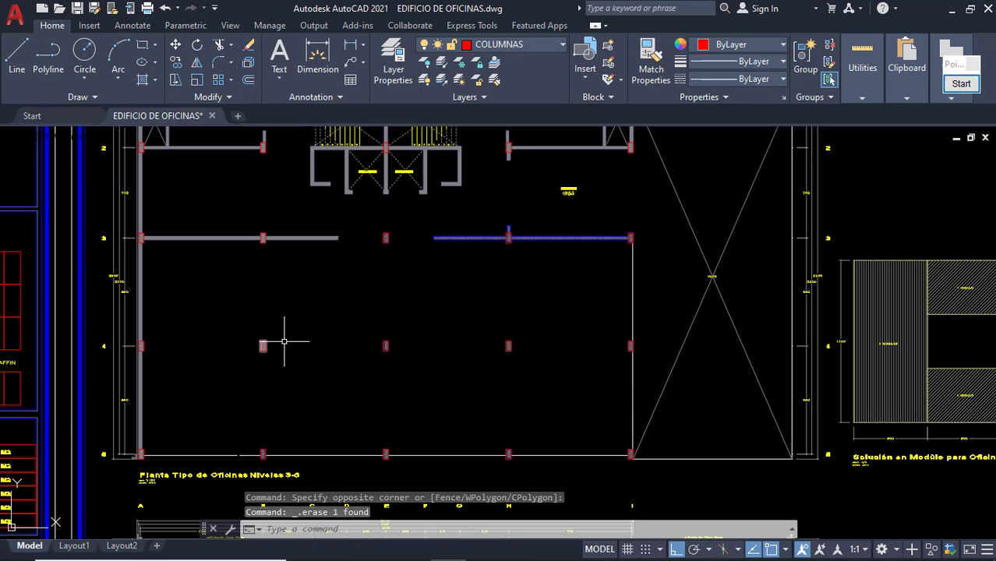
middle_drag(287, 340, 265, 381)
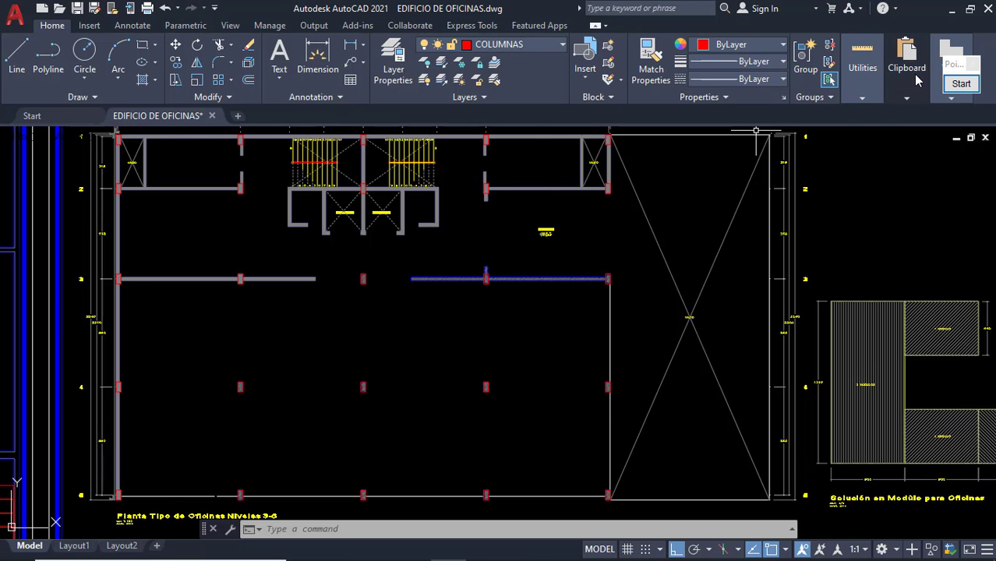
click(951, 86)
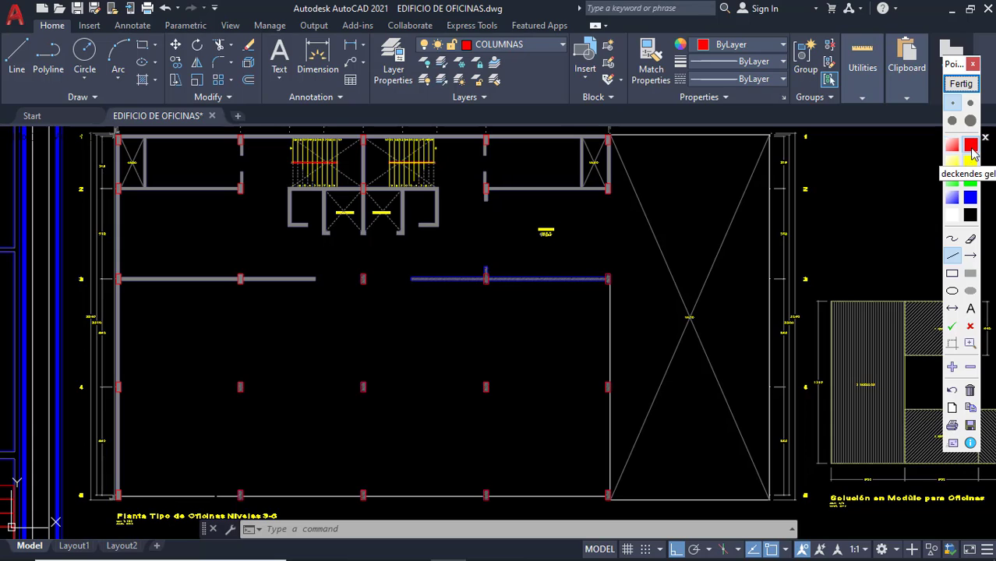
In red, line the plan's top edge and outline the upper bay, central core and upper room walls.
click(971, 147)
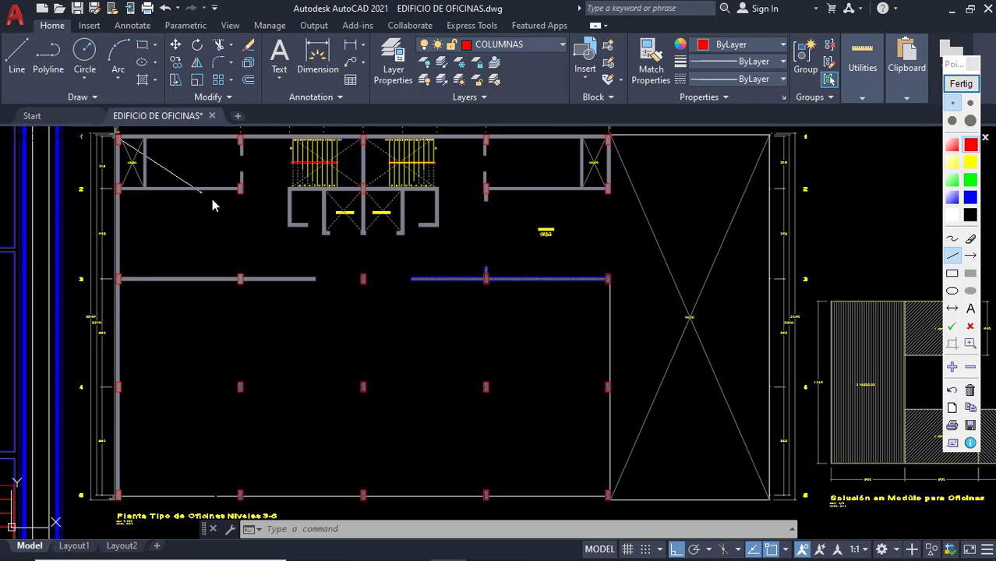
drag(148, 134, 608, 137)
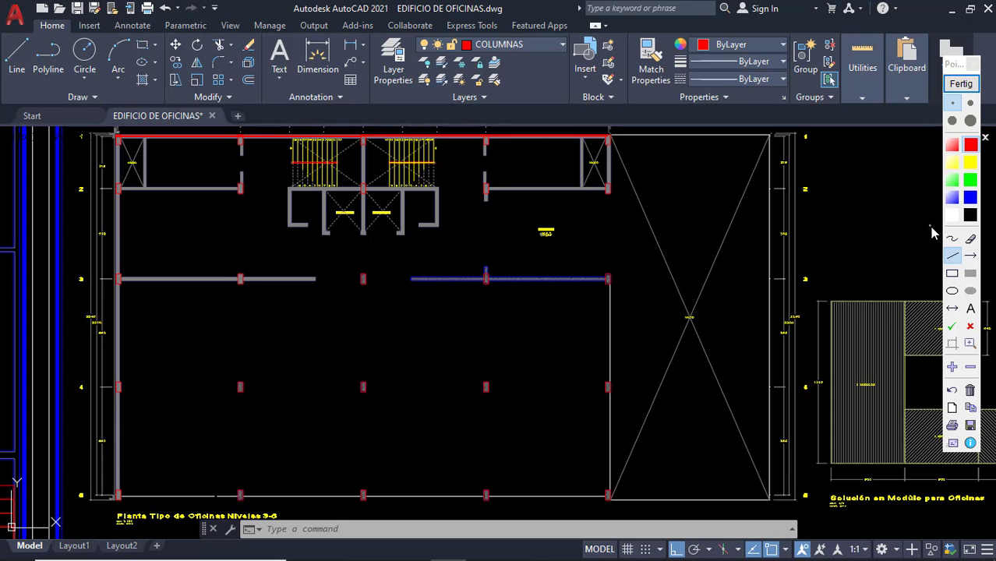
click(953, 273)
drag(118, 141, 608, 287)
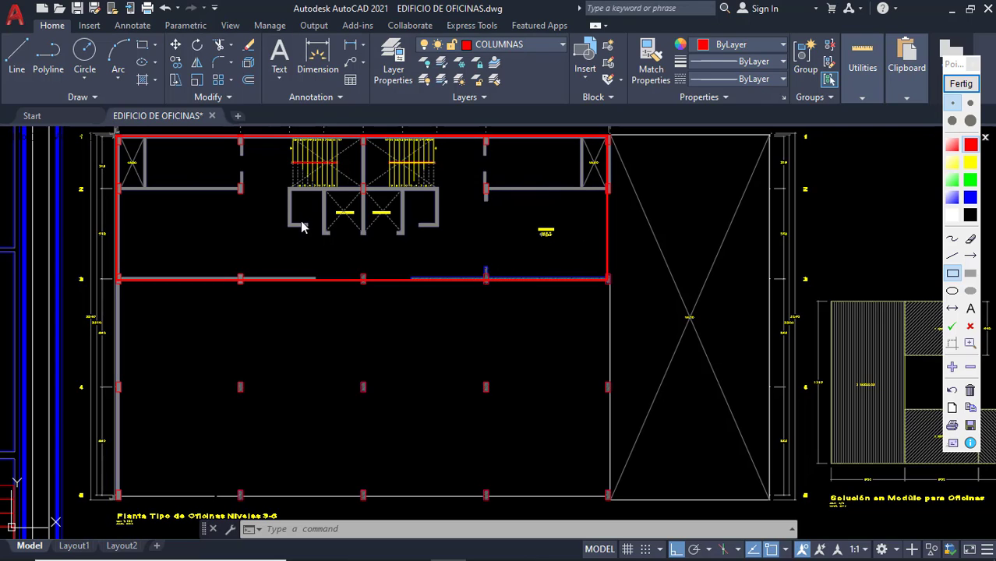
drag(288, 187, 439, 227)
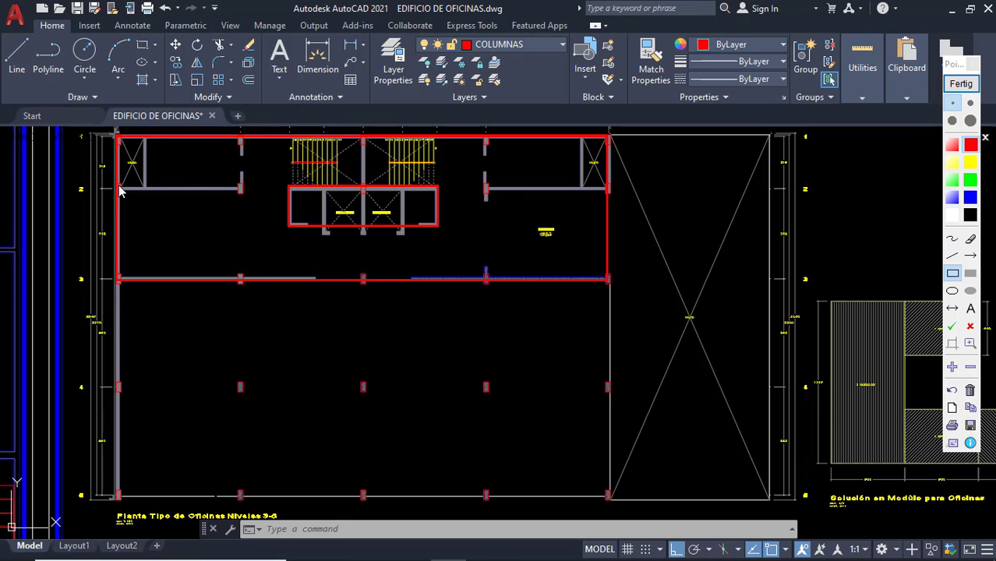
drag(119, 187, 241, 193)
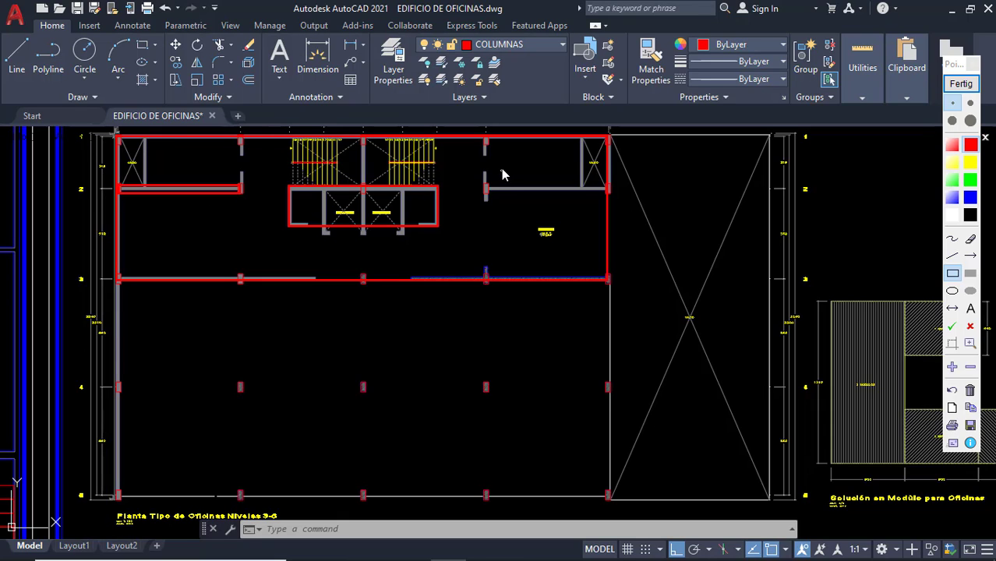
drag(484, 187, 609, 194)
Box the three columns on axis 4 in red.
drag(474, 372, 496, 401)
drag(354, 378, 374, 398)
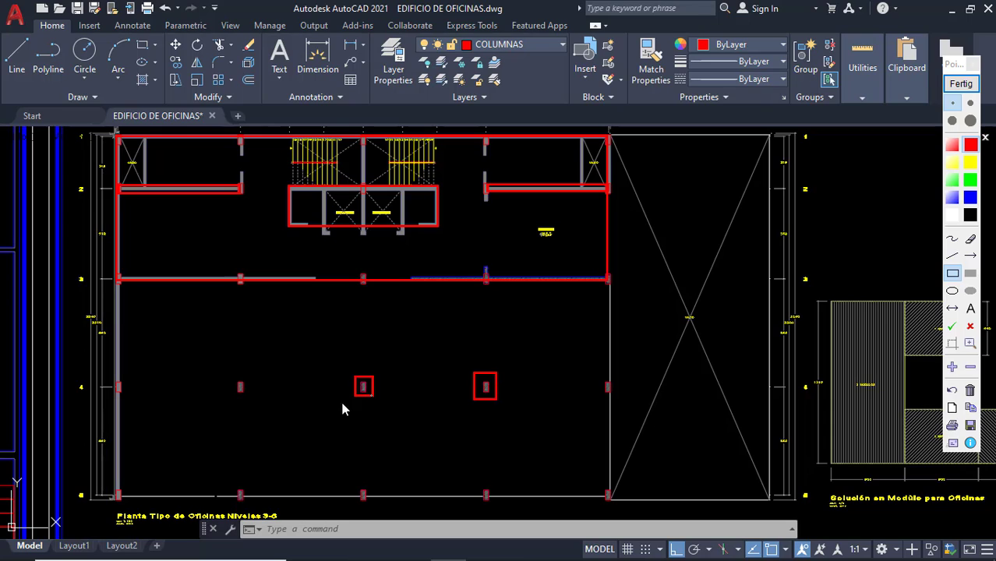
mouse_move(230, 375)
mouse_down()
mouse_move(252, 401)
mouse_move(475, 397)
mouse_up()
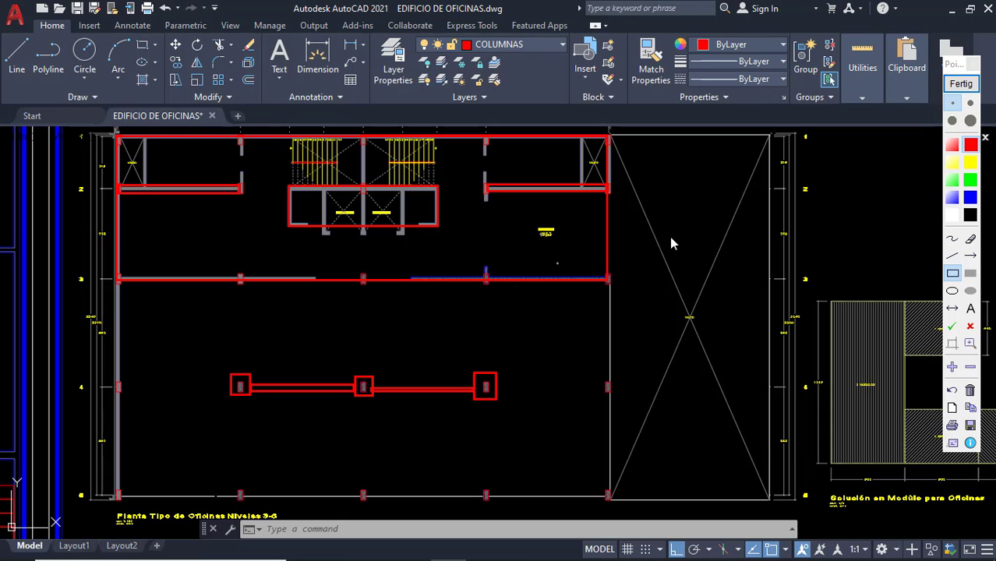
Scribble freehand over the upper rooms and stairs.
click(951, 239)
mouse_move(212, 170)
mouse_down()
mouse_move(125, 245)
mouse_move(220, 176)
mouse_up()
mouse_move(197, 217)
mouse_down()
mouse_move(296, 204)
mouse_move(414, 218)
mouse_move(465, 200)
mouse_up()
mouse_move(471, 241)
mouse_down()
mouse_move(540, 264)
mouse_move(567, 203)
mouse_move(587, 212)
mouse_up()
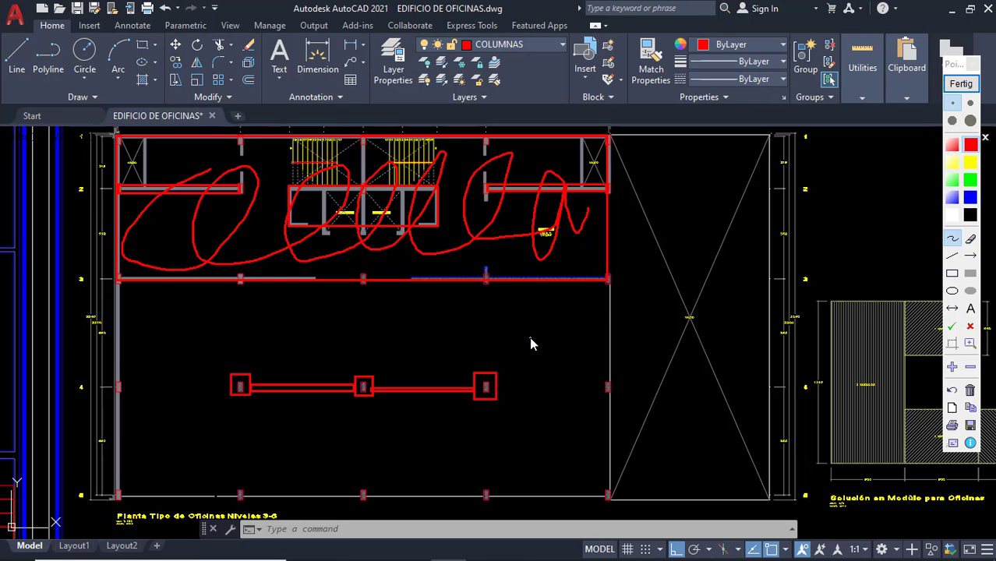
Box the four axis-3 columns in red with the Pointofix rectangle tool.
click(952, 272)
drag(478, 270, 494, 290)
drag(352, 269, 371, 289)
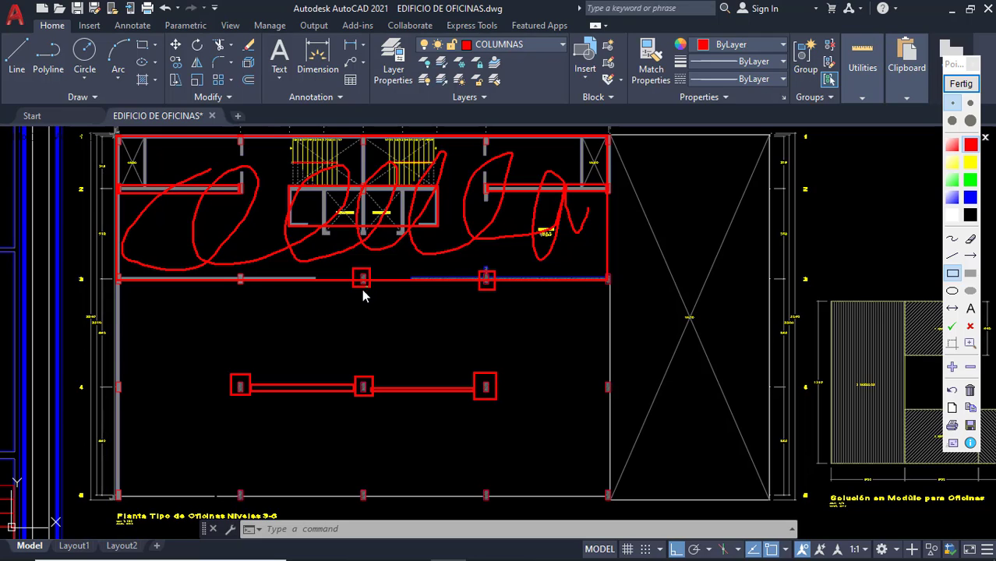
drag(233, 272, 248, 289)
drag(599, 271, 612, 283)
Outline in red the beams along axis 3 and those running down to axis 4.
mouse_move(477, 292)
mouse_down()
mouse_move(478, 377)
mouse_move(487, 375)
mouse_up()
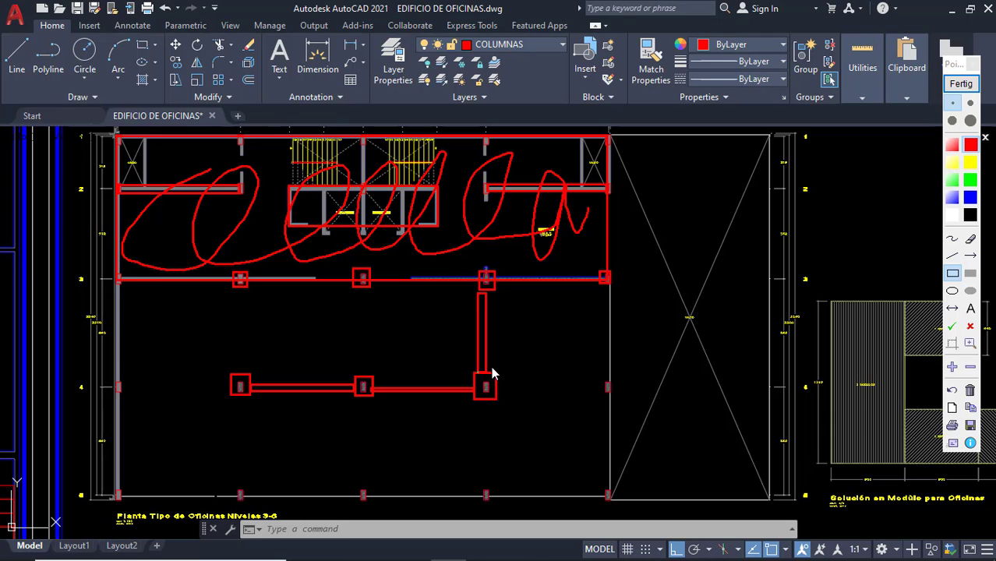
mouse_move(495, 284)
mouse_down()
mouse_move(610, 272)
mouse_move(612, 392)
mouse_up()
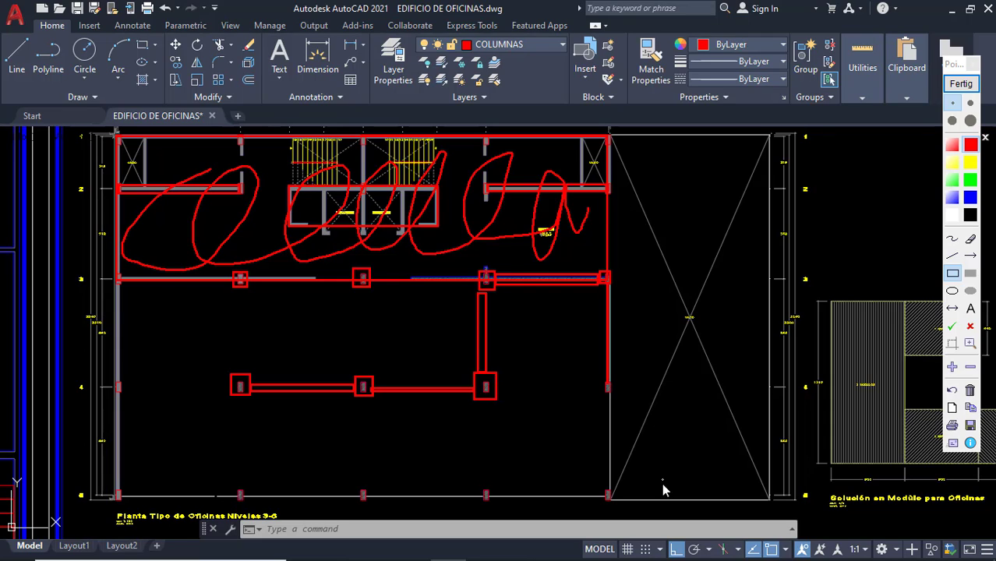
drag(373, 273, 486, 285)
drag(246, 276, 352, 285)
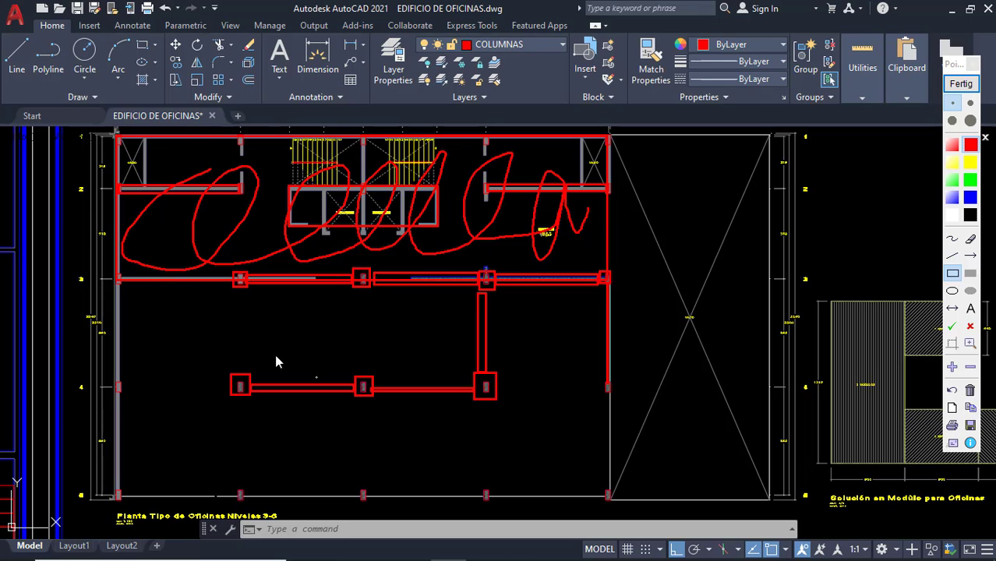
drag(231, 340, 245, 379)
drag(359, 295, 369, 386)
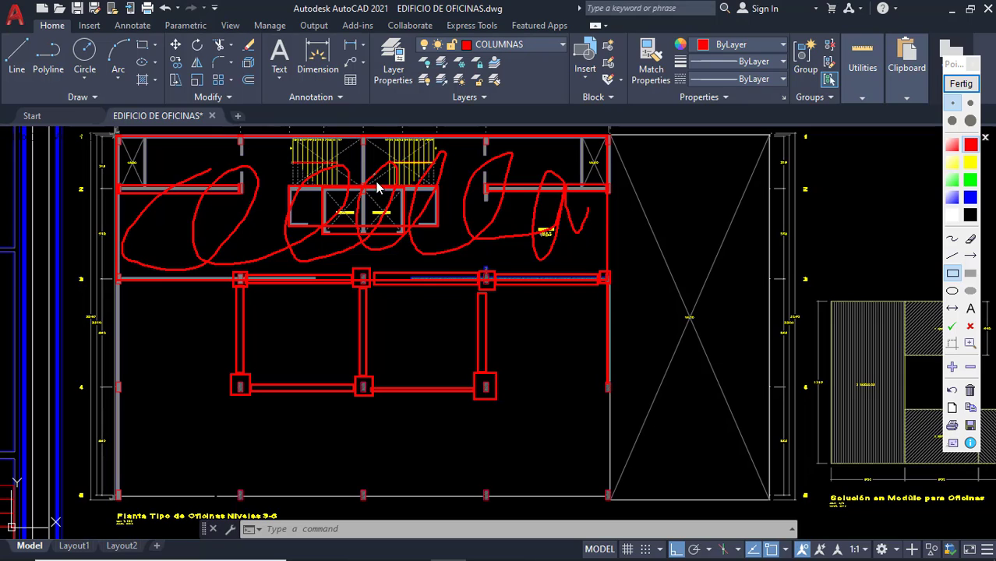
Outline the elevator block and the wall between the stairs in red, then clear the markup and zoom in.
click(961, 83)
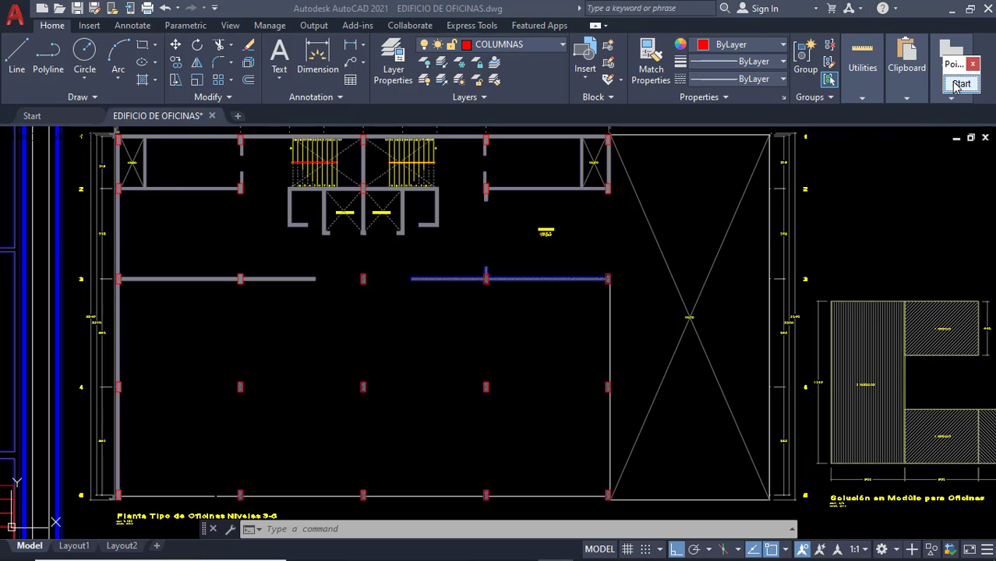
click(965, 87)
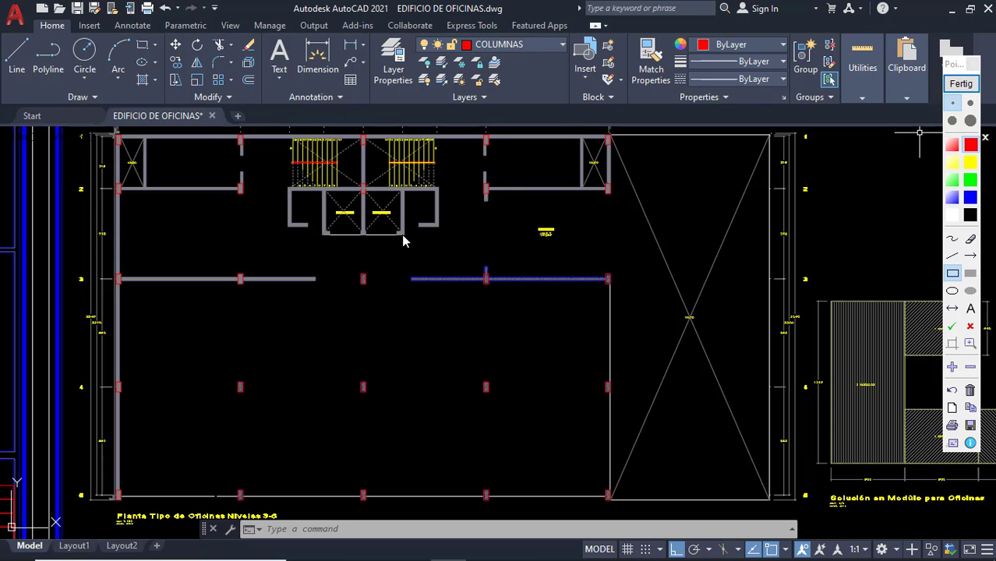
drag(403, 236, 402, 233)
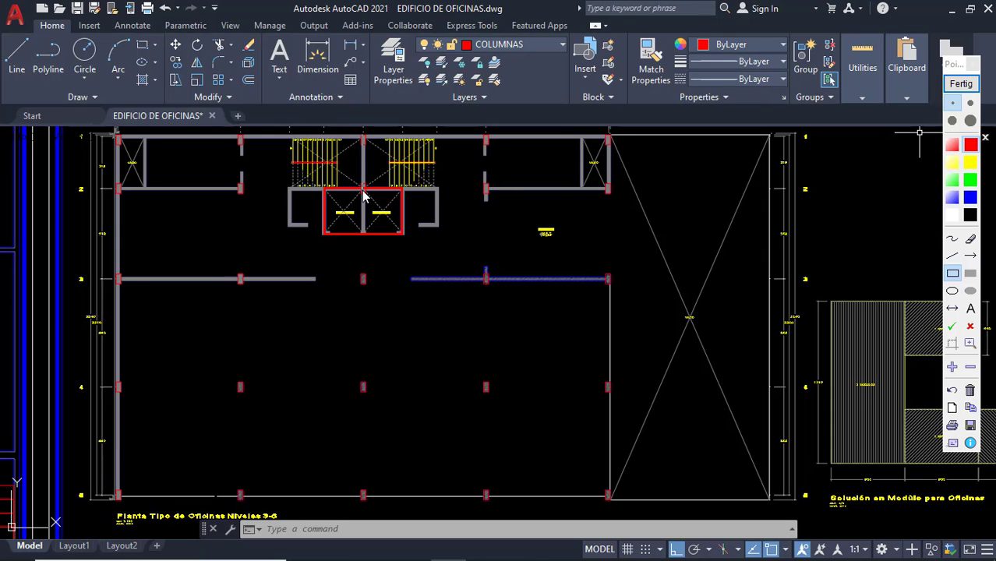
drag(363, 191, 363, 190)
click(969, 84)
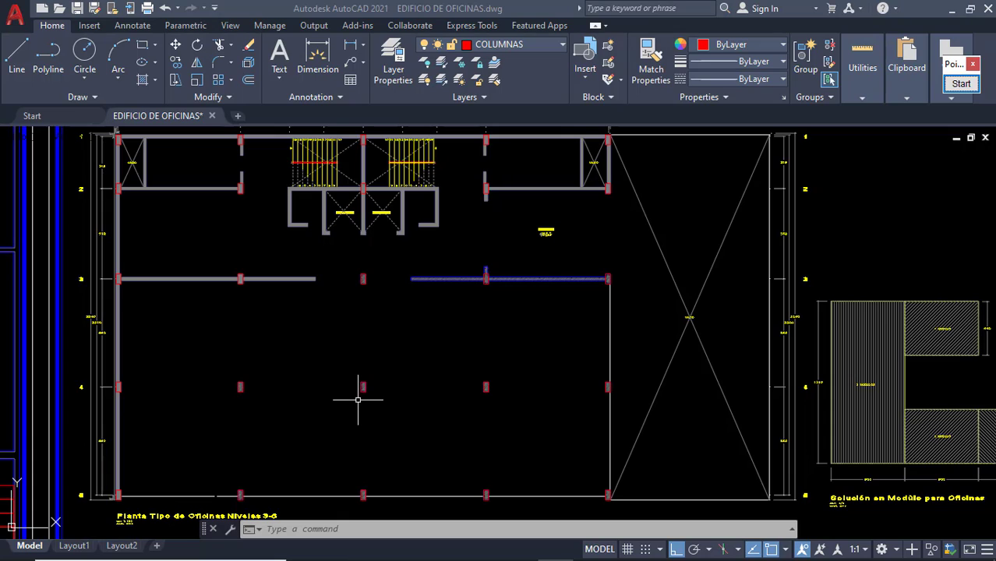
scroll(357, 397, up, 4)
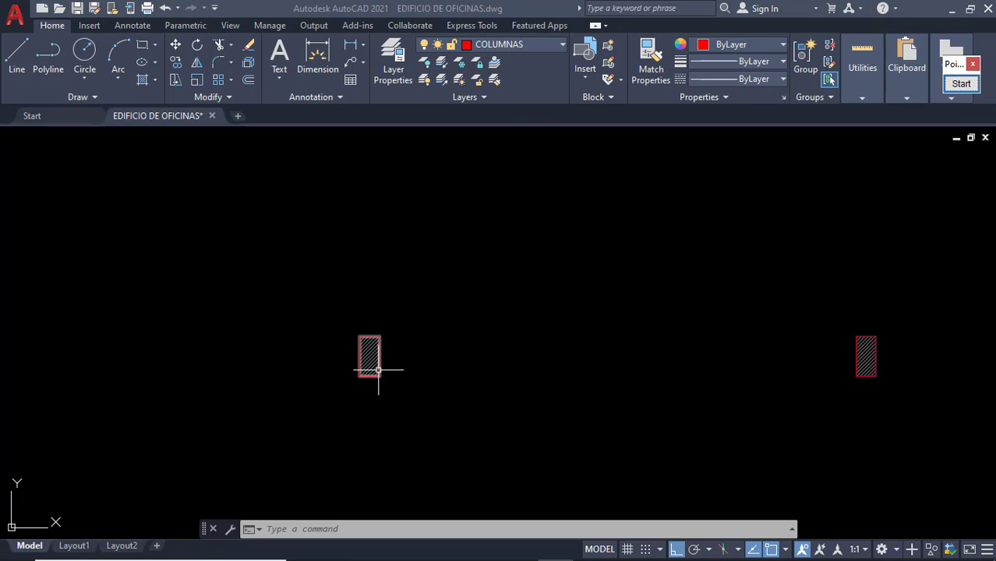
Select the hatched column and all similar columns with SELECTSIMILAR.
click(375, 365)
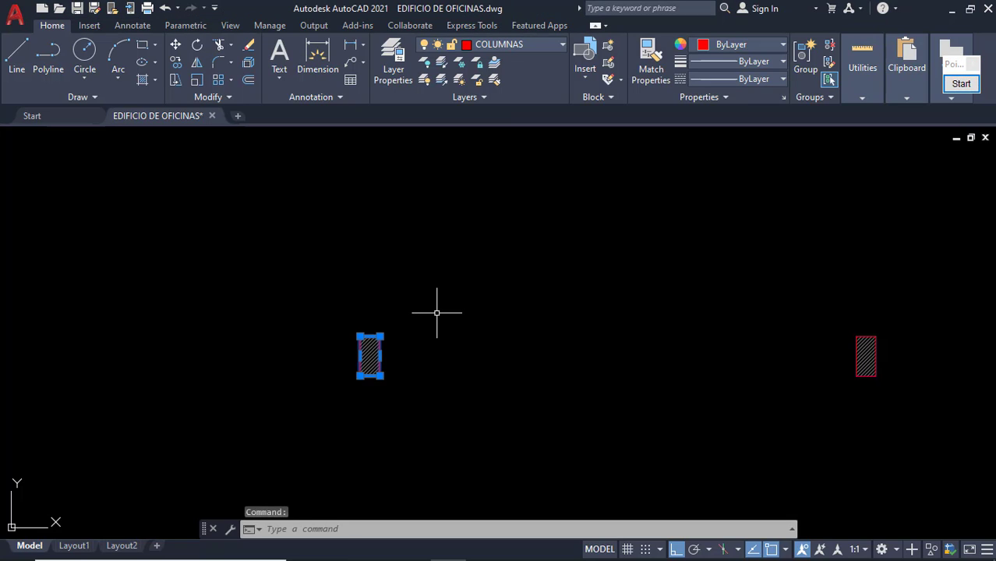
text(sele)
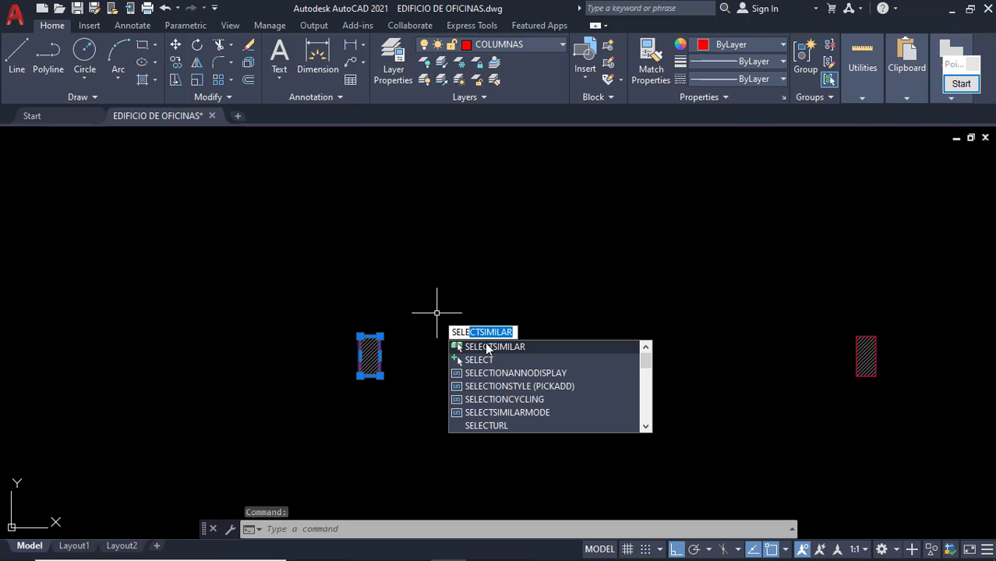
key(Return)
scroll(473, 308, down, 5)
scroll(473, 308, down, 4)
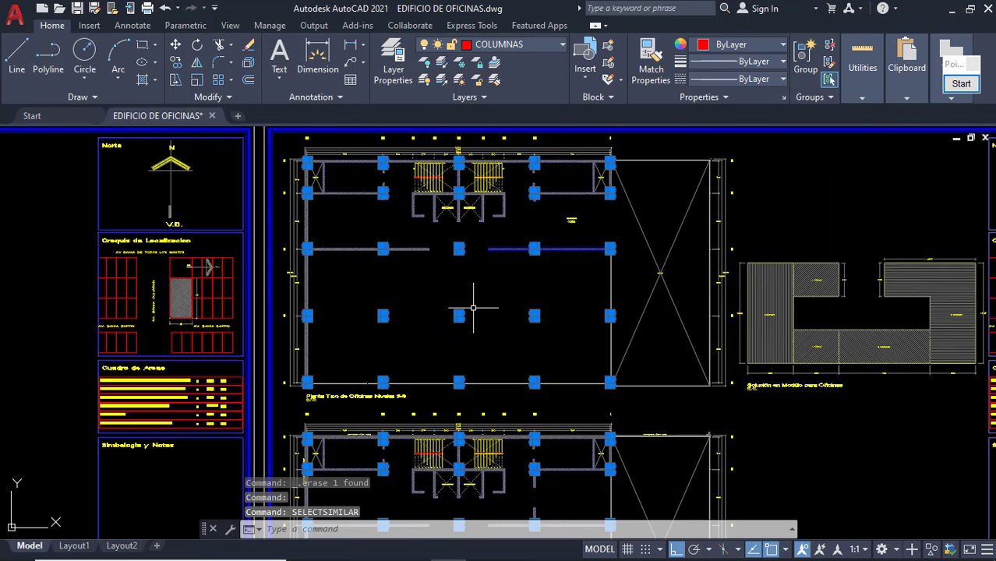
Copy the selected column grid into the empty space to the right of the sheets.
click(176, 63)
scroll(445, 293, up, 3)
click(442, 297)
scroll(585, 298, down, 6)
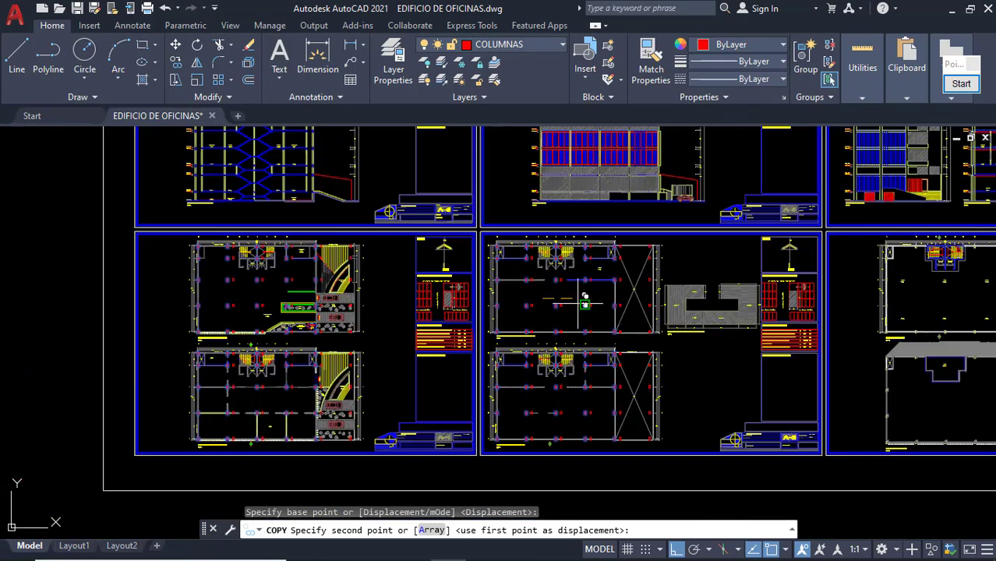
middle_drag(613, 321, 340, 330)
scroll(664, 296, up, 2)
middle_drag(691, 296, 574, 259)
click(702, 260)
key(Escape)
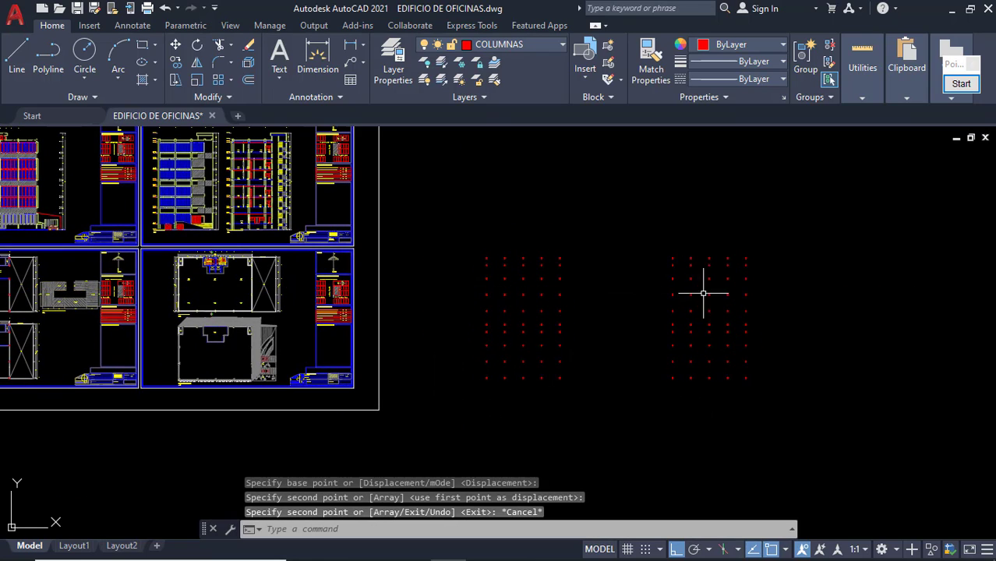
Bring both column grids into view and window-select the duplicated columns.
scroll(569, 352, up, 5)
scroll(568, 356, down, 5)
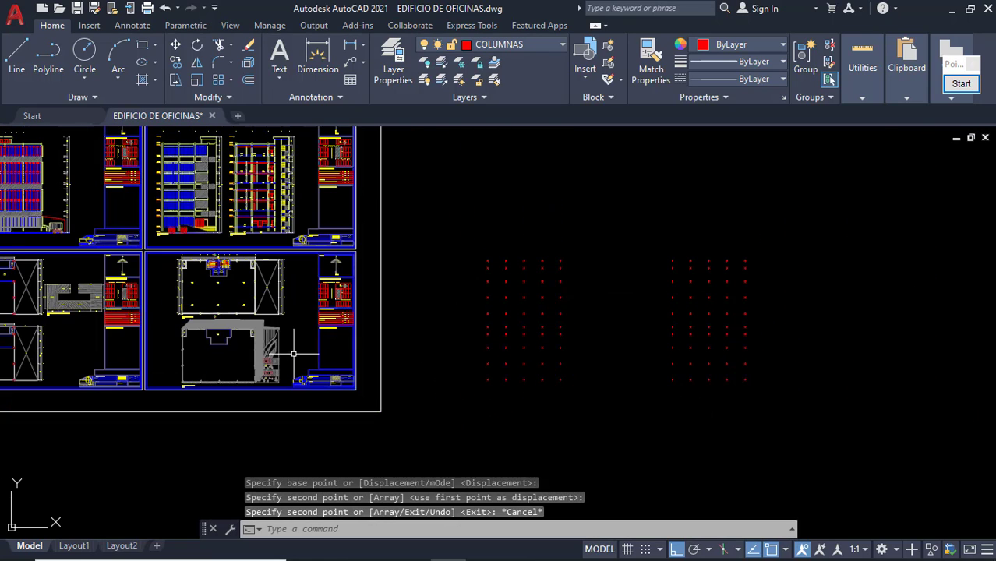
scroll(293, 351, up, 2)
scroll(261, 299, up, 3)
scroll(268, 310, down, 1)
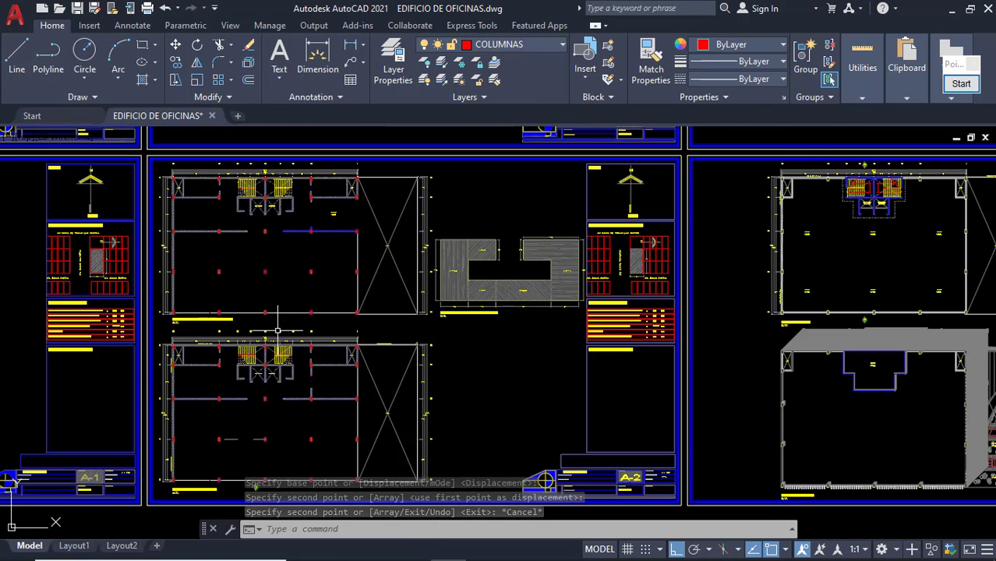
scroll(546, 326, down, 2)
middle_drag(549, 332, 185, 315)
middle_drag(771, 333, 531, 335)
click(703, 422)
click(554, 322)
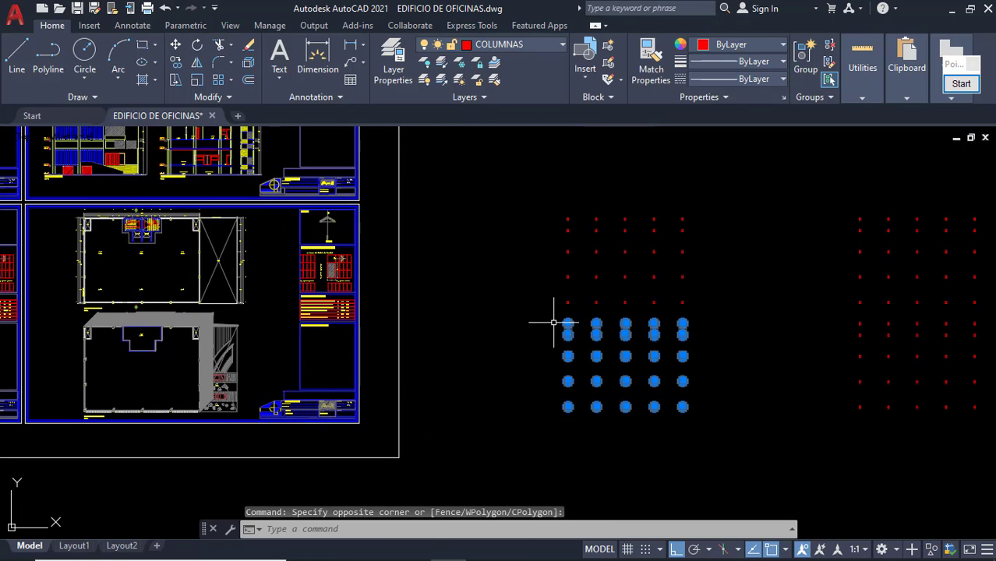
Delete the duplicate columns and the entire right-hand column grid.
key(Delete)
mouse_move(553, 320)
middle_down()
mouse_move(438, 328)
mouse_move(212, 295)
middle_up()
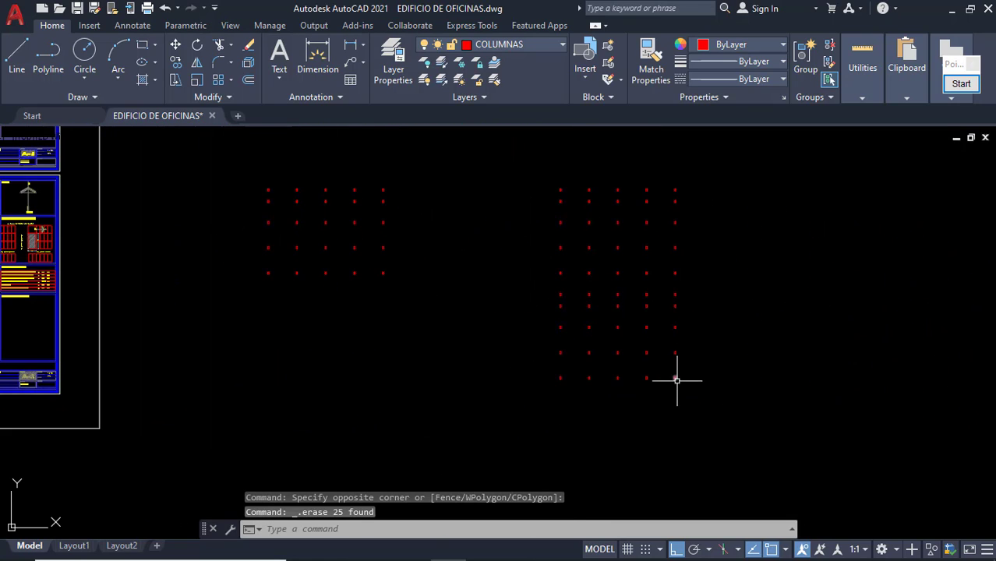
click(696, 404)
click(524, 162)
key(Delete)
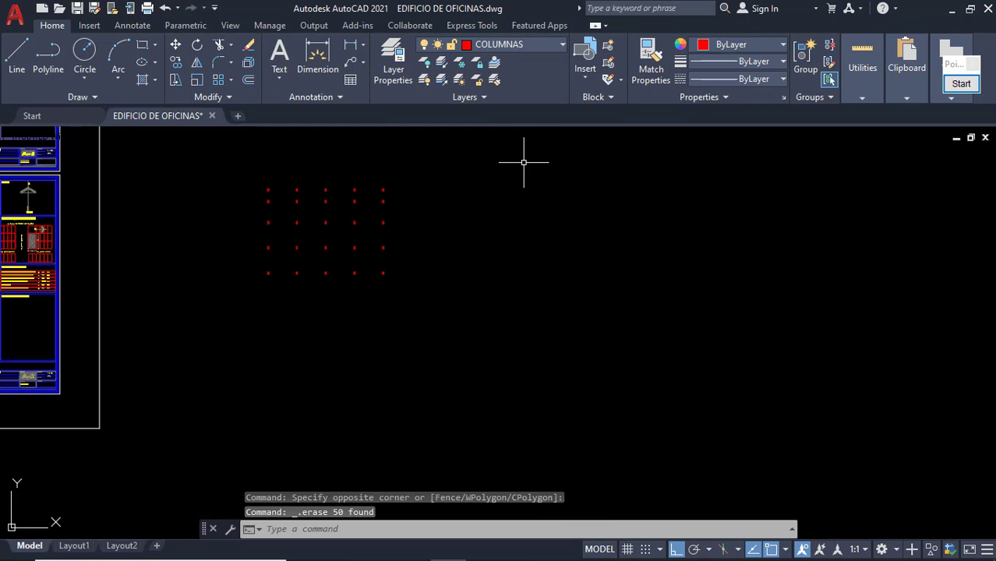
Window-select the remaining 25-column grid to check it, then clear the selection.
scroll(273, 215, up, 5)
middle_drag(323, 259, 306, 268)
click(199, 164)
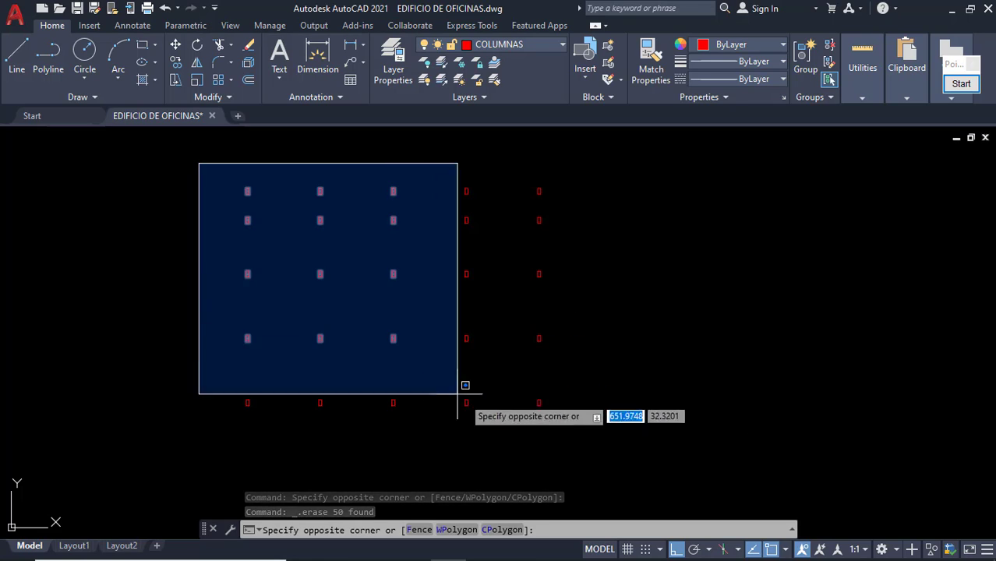
click(601, 467)
key(Escape)
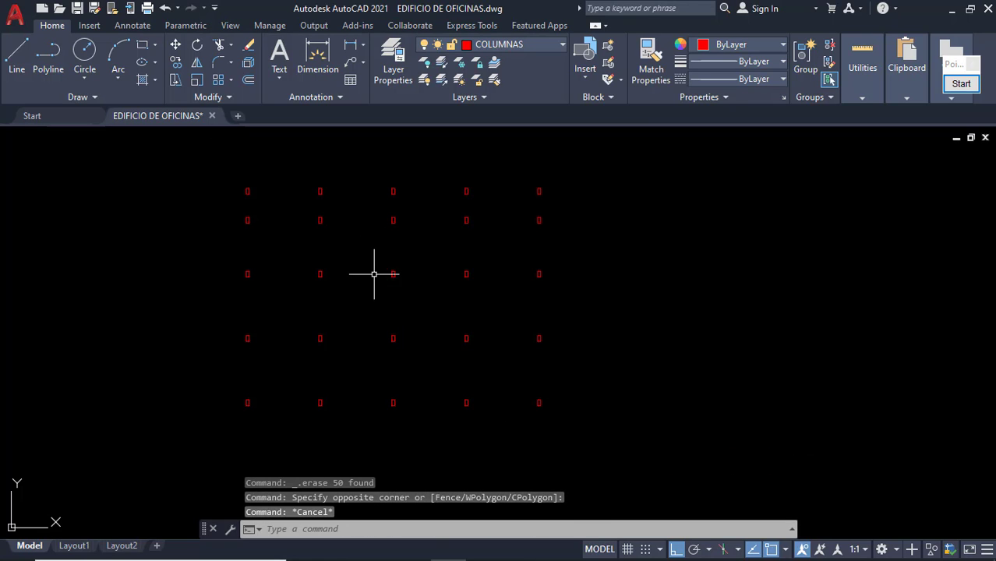
click(217, 169)
click(602, 436)
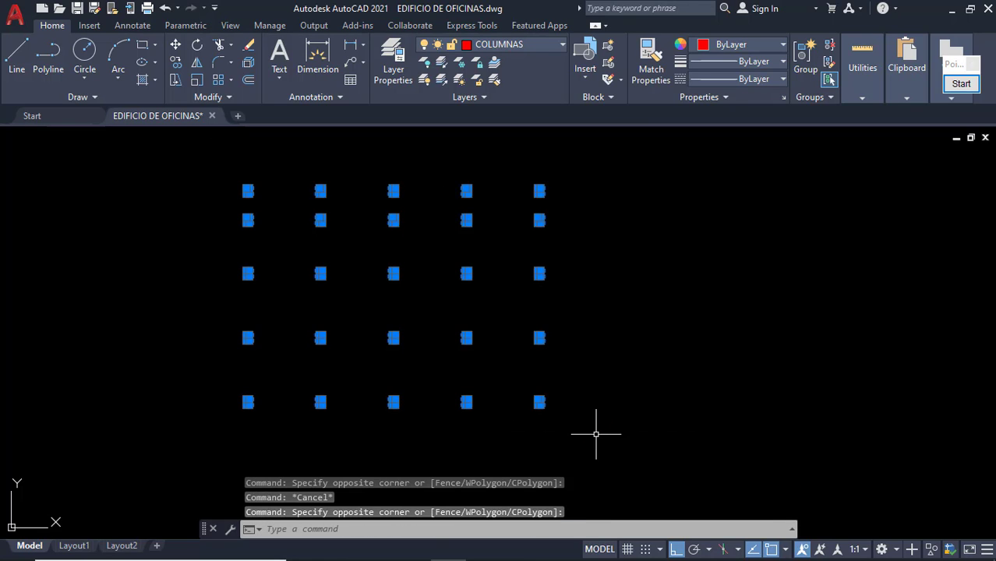
key(Escape)
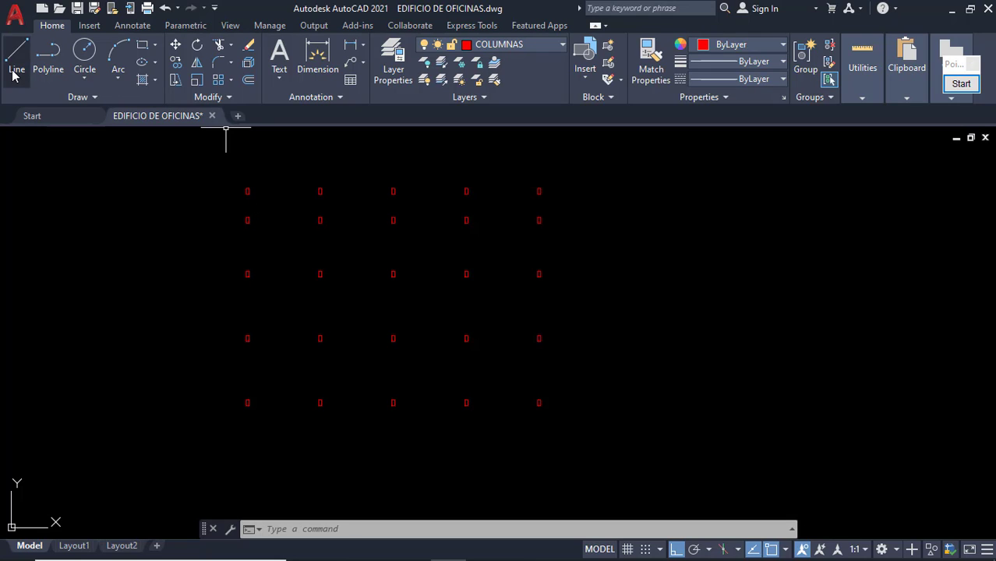
Make layer 0 the current layer.
click(499, 45)
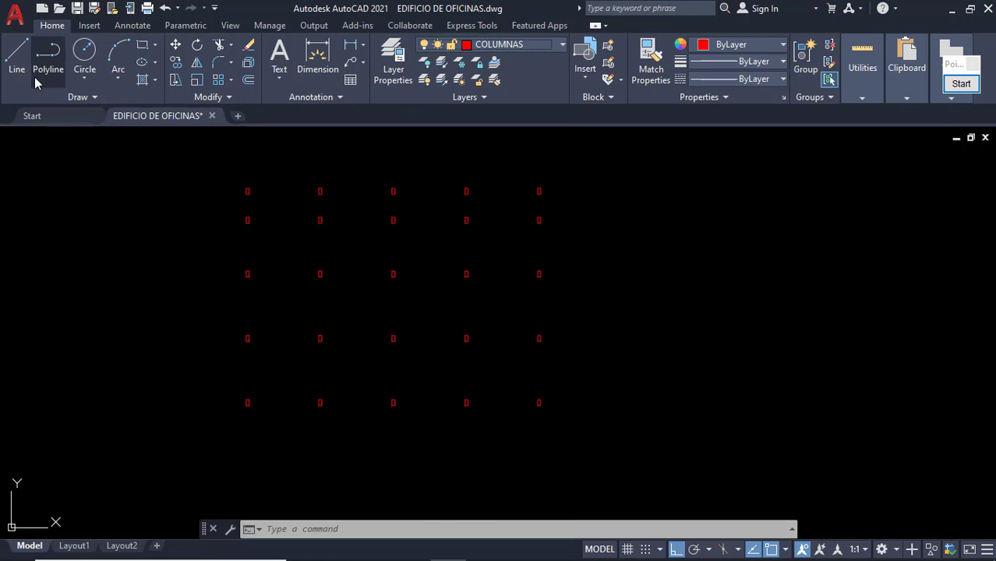
click(17, 62)
key(Escape)
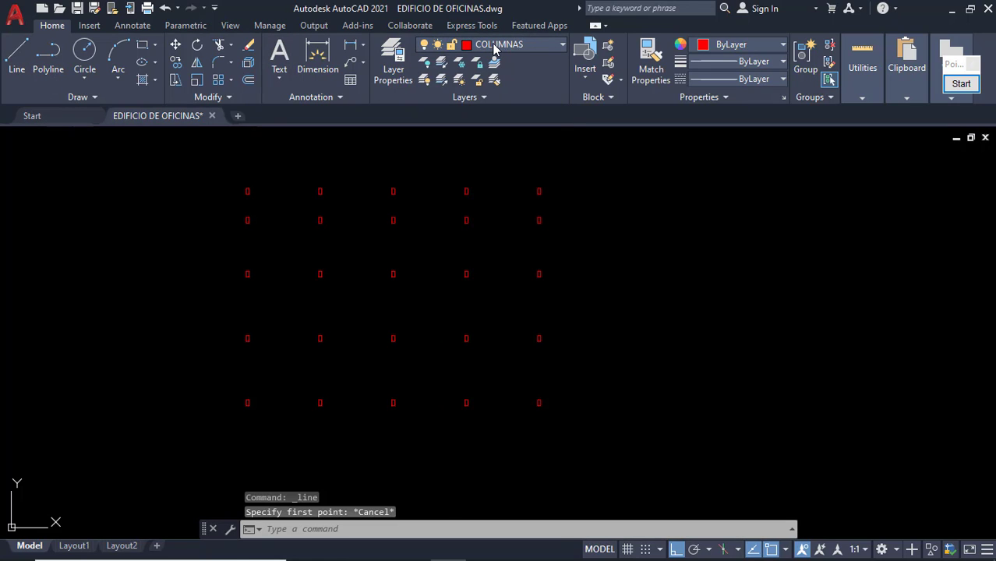
click(498, 44)
scroll(493, 79, up, 2)
click(494, 62)
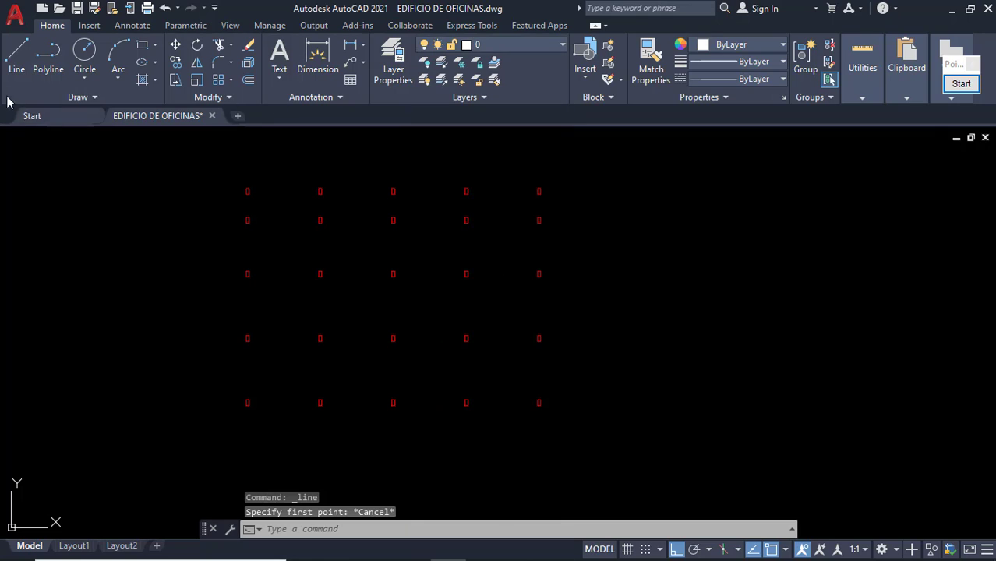
Draw a horizontal line along the top row of columns.
click(16, 55)
scroll(252, 191, up, 6)
click(261, 194)
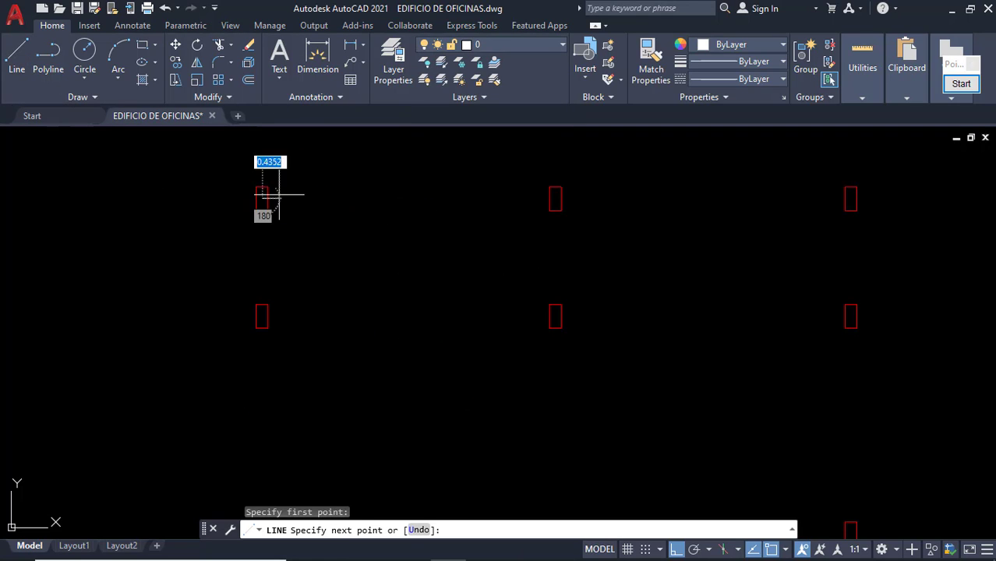
scroll(654, 211, down, 3)
middle_drag(838, 204, 545, 213)
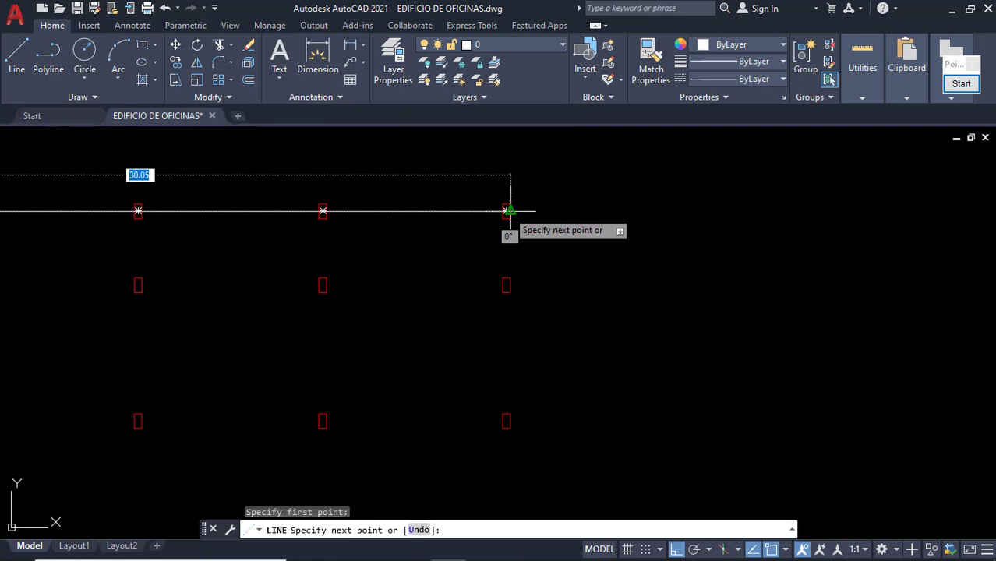
click(503, 208)
key(Escape)
scroll(409, 268, down, 4)
Copy the top horizontal line down onto the second column row.
middle_drag(209, 287, 258, 294)
click(250, 268)
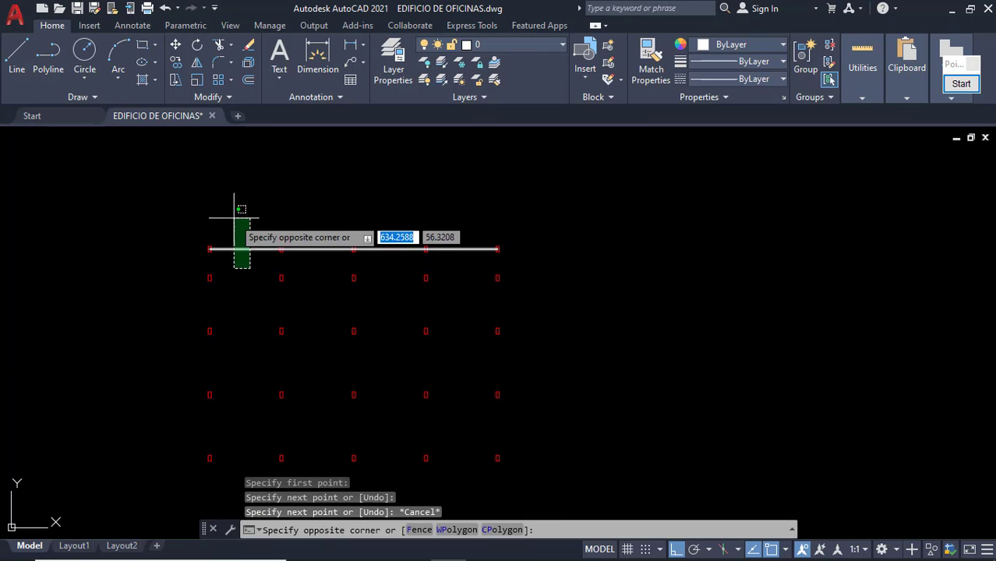
click(231, 218)
scroll(226, 244, up, 6)
click(180, 64)
scroll(152, 306, up, 2)
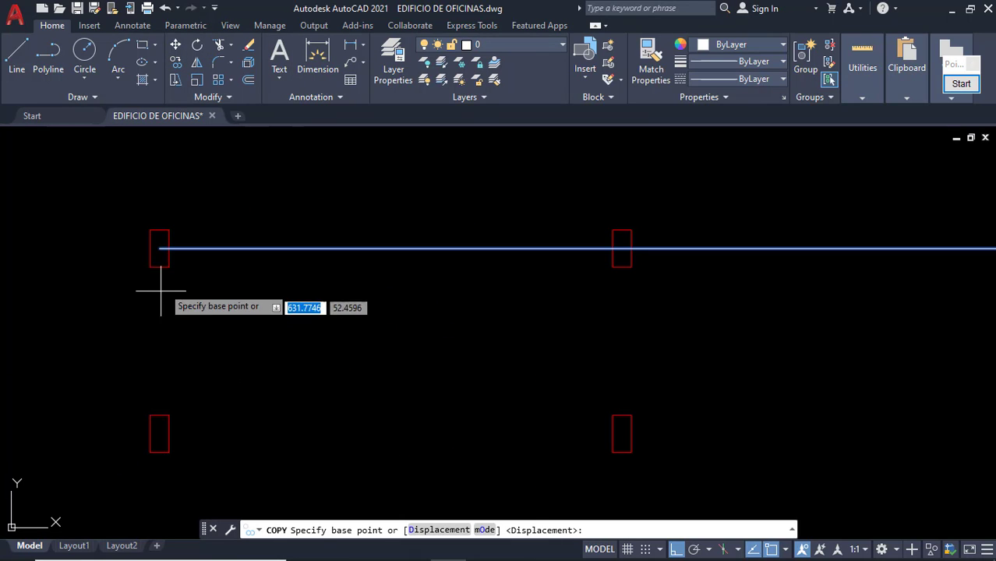
click(160, 248)
click(159, 431)
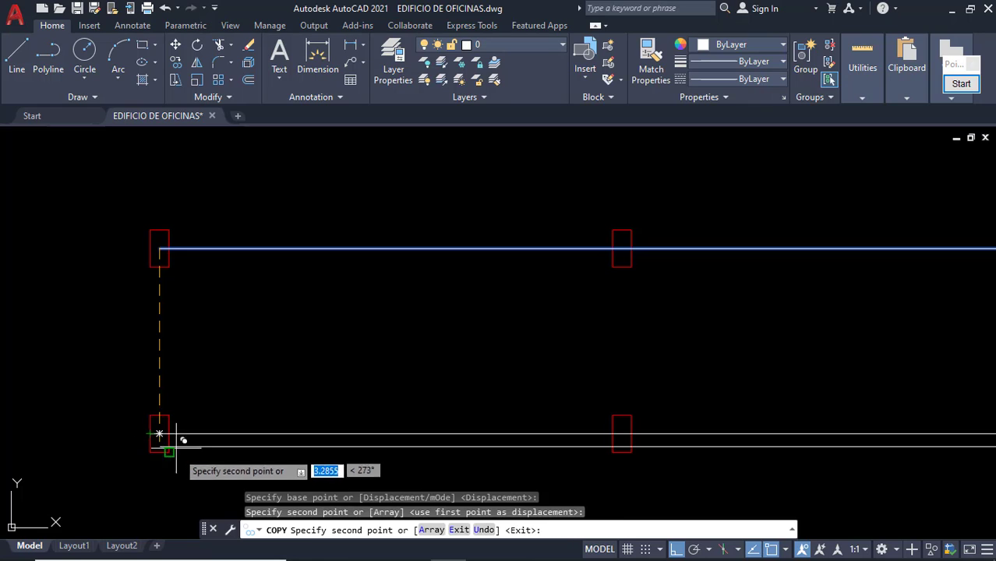
Place further copies of the line through each remaining lower column row.
scroll(186, 473, down, 2)
middle_drag(184, 472, 251, 204)
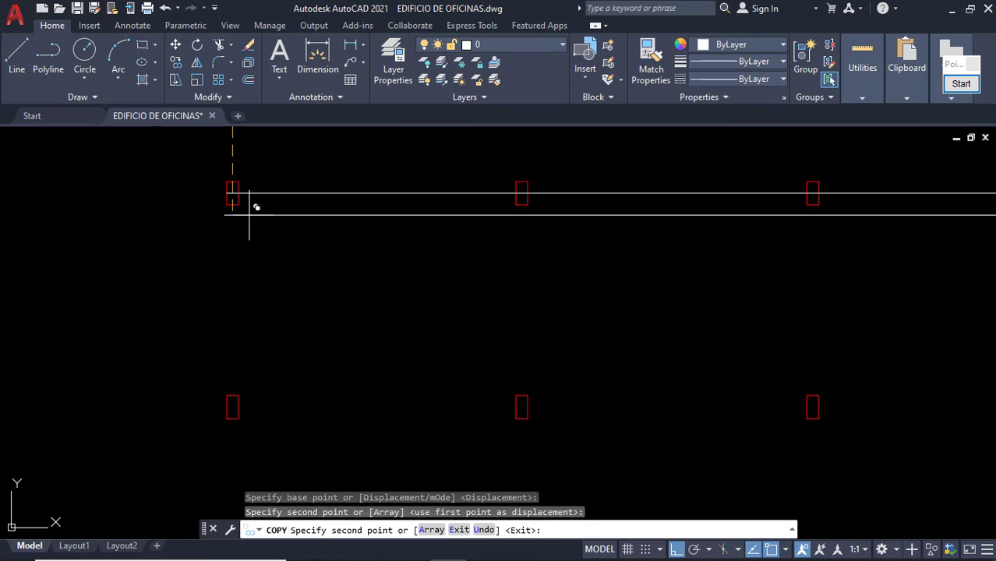
click(231, 404)
scroll(265, 405, down, 3)
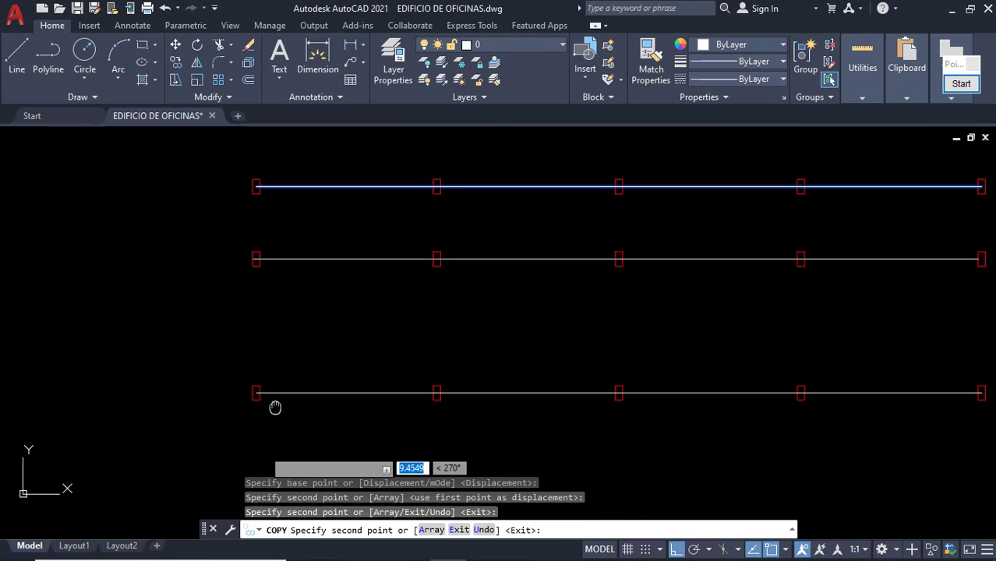
scroll(312, 312, up, 2)
scroll(293, 336, up, 2)
click(282, 340)
scroll(308, 444, down, 3)
middle_drag(306, 452, 330, 312)
scroll(311, 350, up, 3)
click(347, 371)
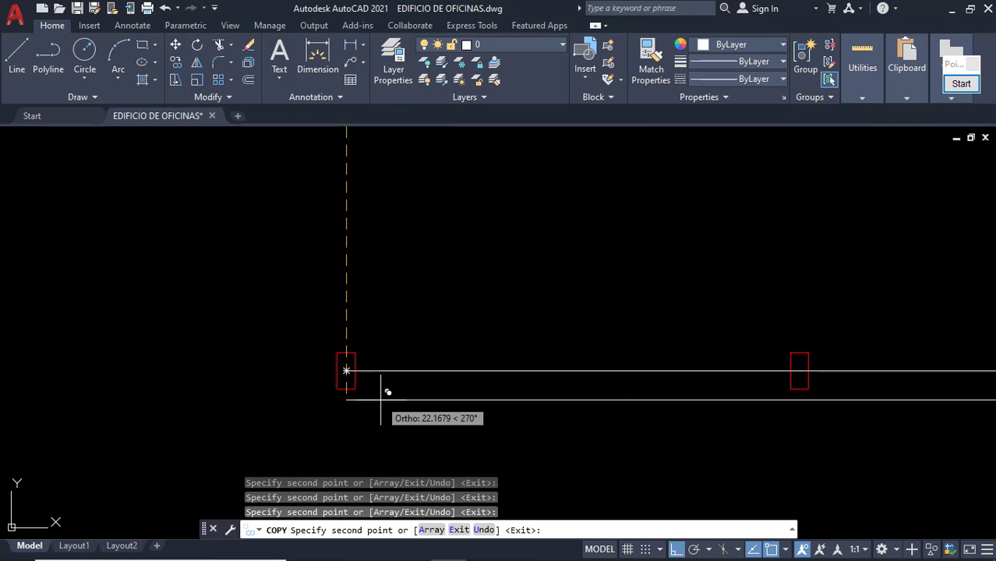
scroll(382, 396, down, 4)
scroll(445, 394, down, 4)
key(Escape)
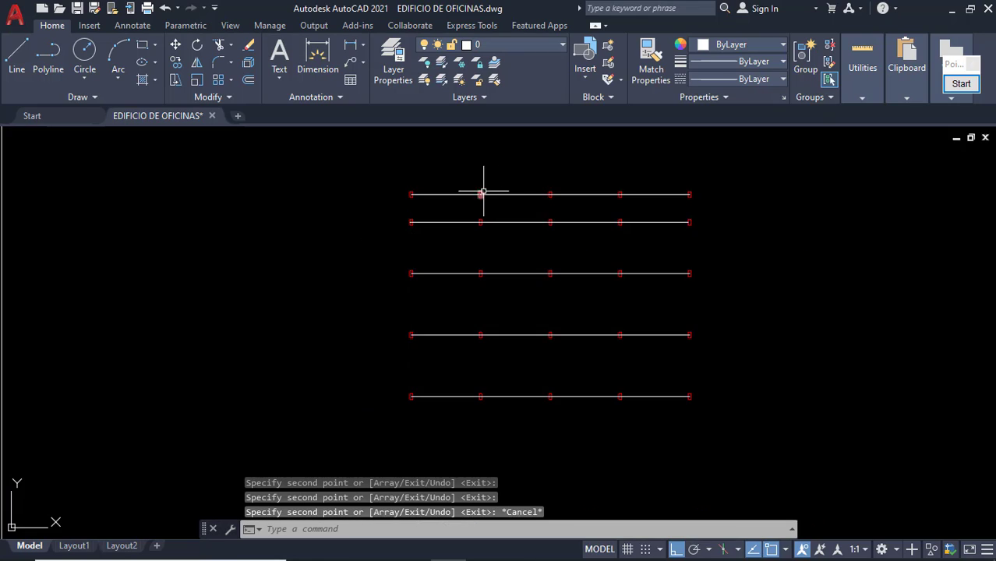
Copy the top line once more, then delete the stray extra line above the top row.
scroll(468, 198, up, 2)
scroll(459, 202, up, 2)
click(436, 184)
click(441, 218)
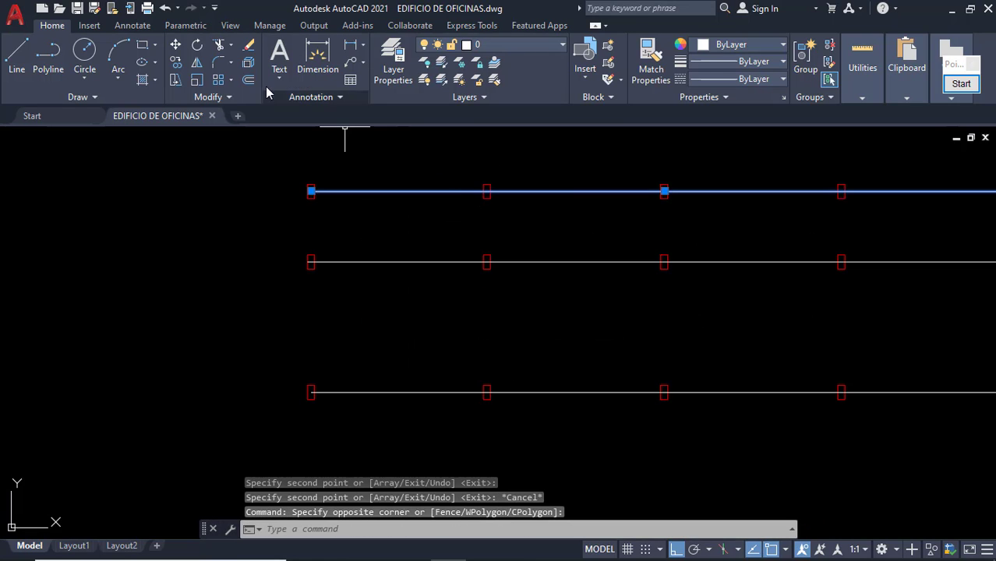
click(176, 63)
click(389, 229)
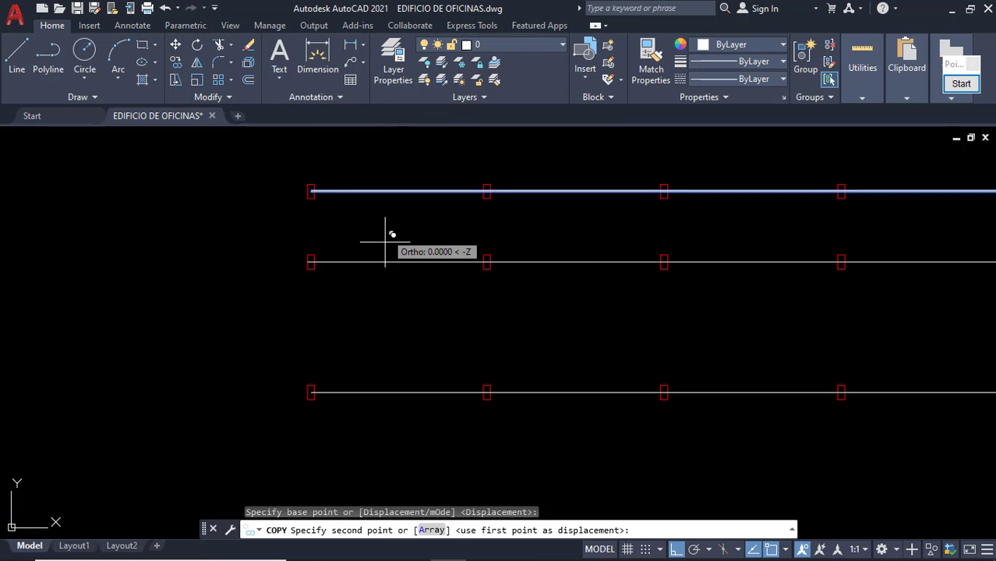
middle_drag(389, 217, 387, 258)
click(399, 206)
key(Escape)
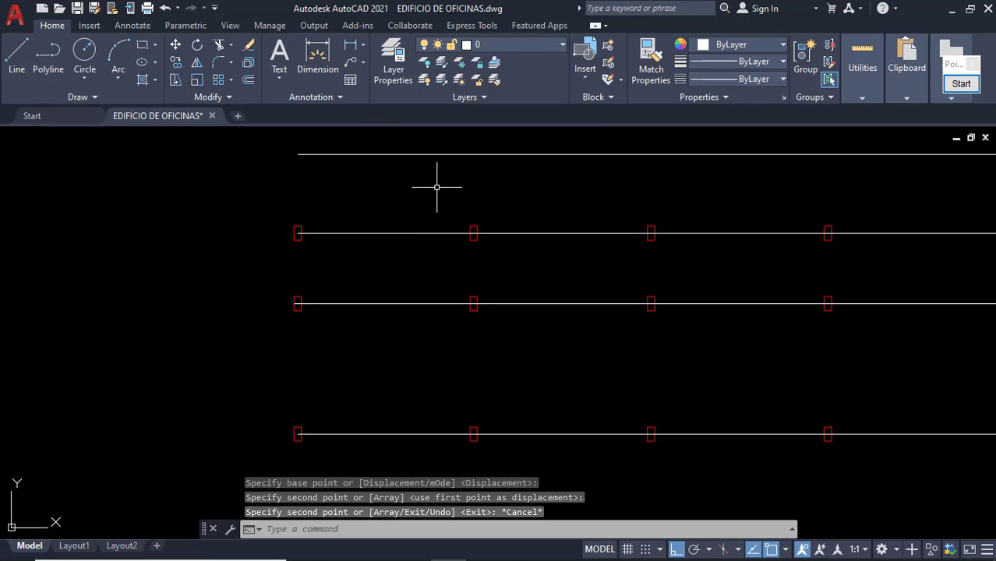
click(350, 187)
click(302, 140)
key(Delete)
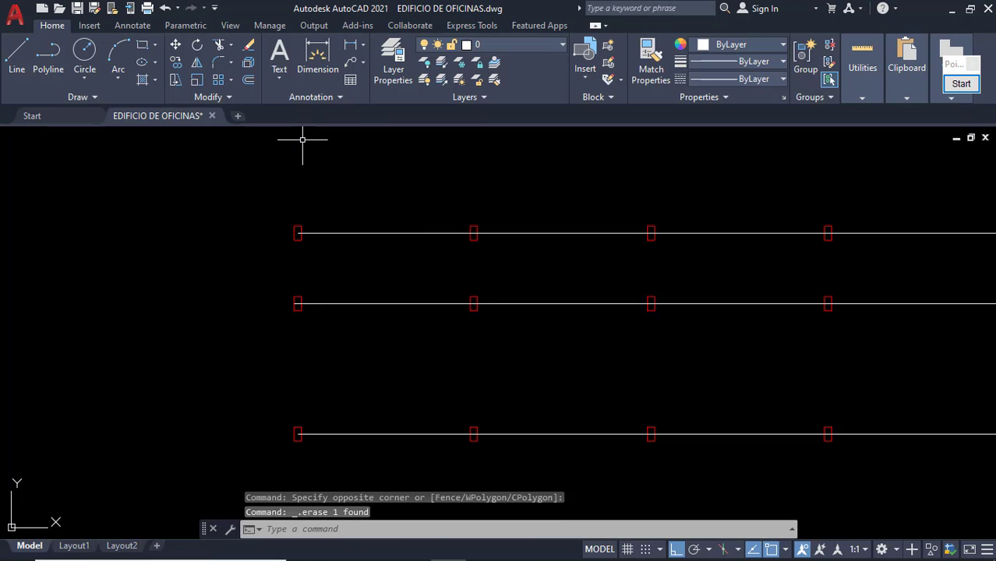
Draw a vertical line through the first column axis from the top-left column.
click(16, 53)
scroll(306, 242, up, 3)
click(289, 218)
scroll(287, 311, down, 4)
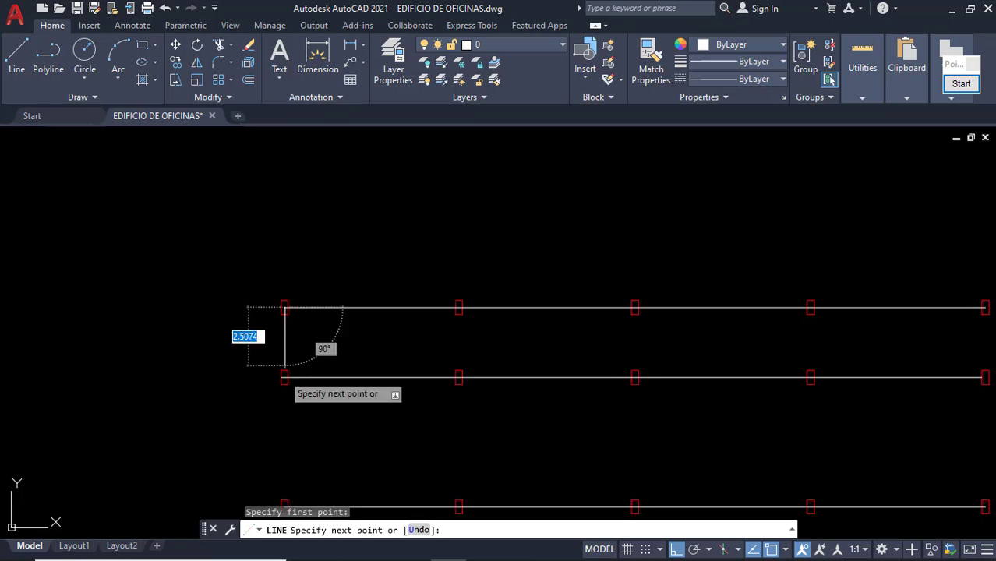
scroll(309, 375, up, 4)
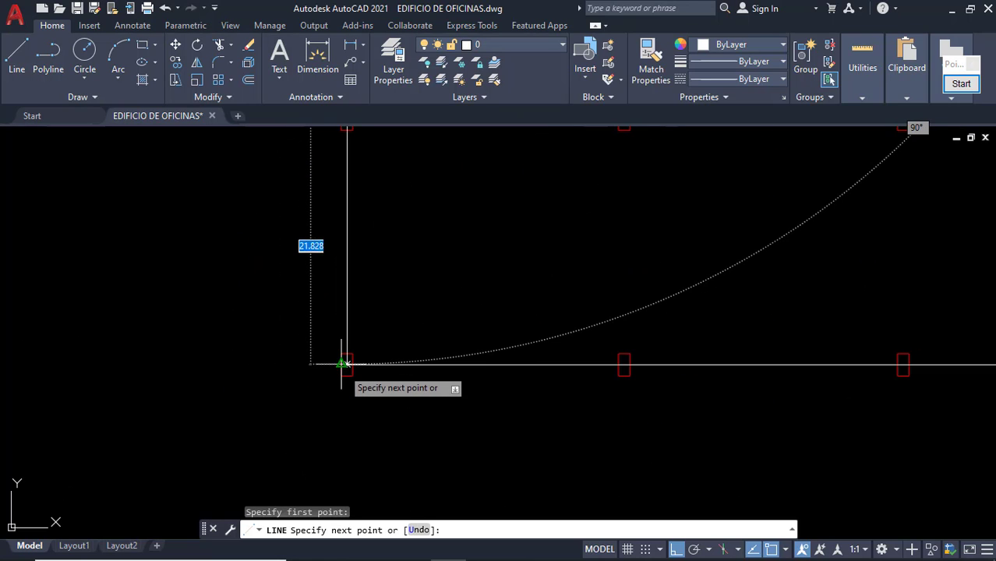
click(346, 364)
key(Escape)
Copy the vertical line from the column corner onto the next column.
click(365, 333)
click(293, 280)
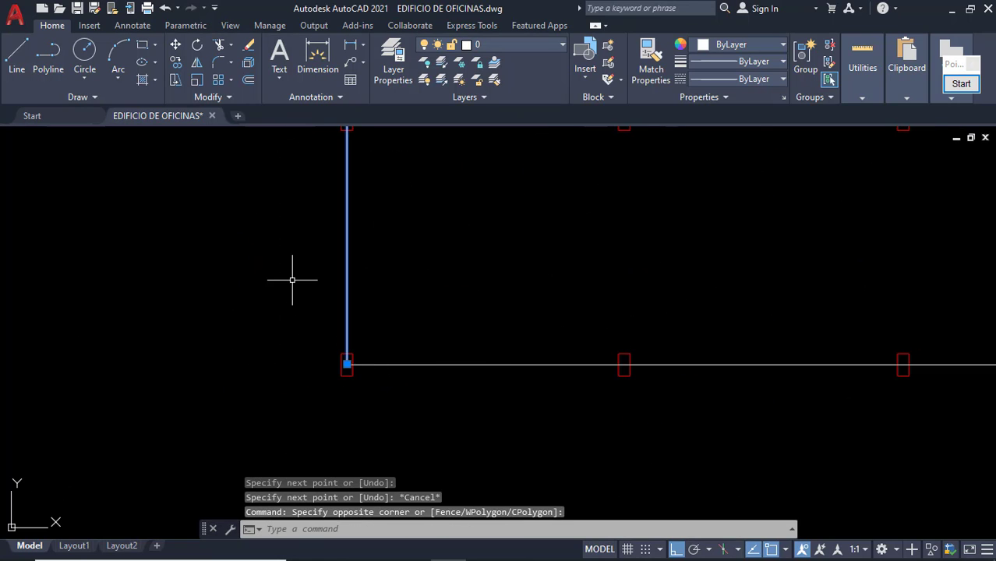
click(176, 62)
scroll(327, 343, up, 3)
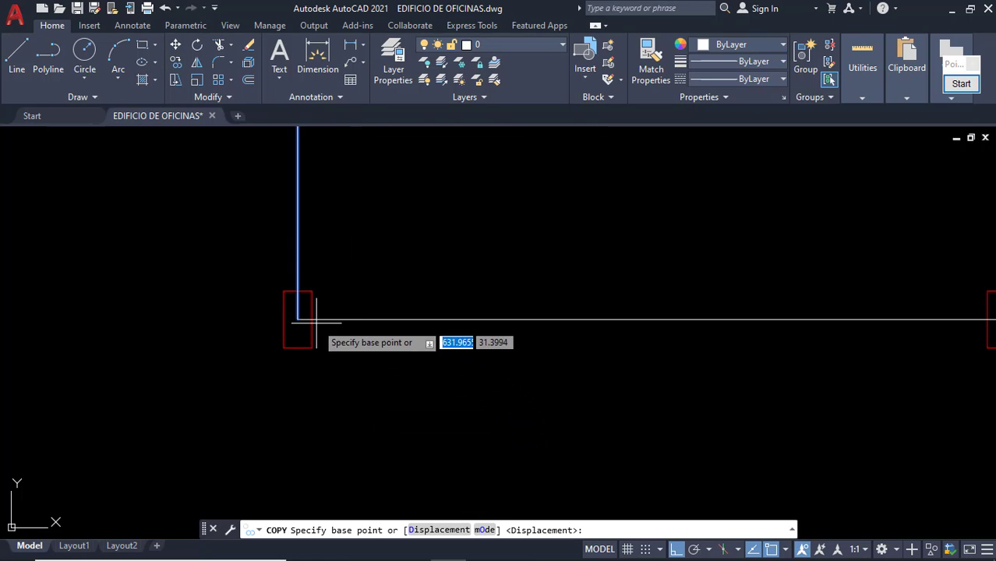
click(296, 313)
scroll(569, 340, down, 5)
scroll(554, 335, up, 3)
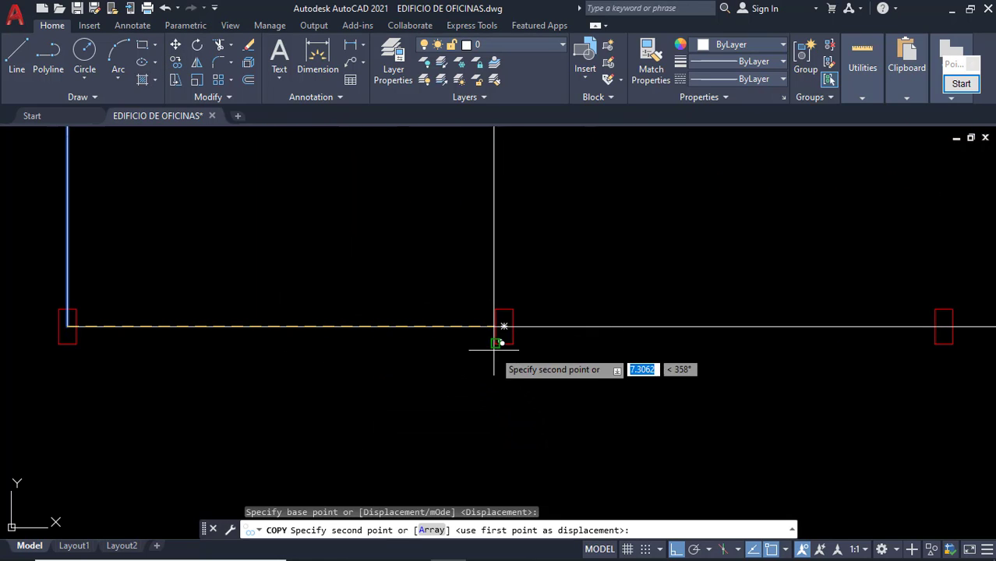
click(505, 334)
scroll(710, 382, down, 2)
Place further vertical line copies on the remaining columns to the right.
middle_drag(635, 391, 415, 374)
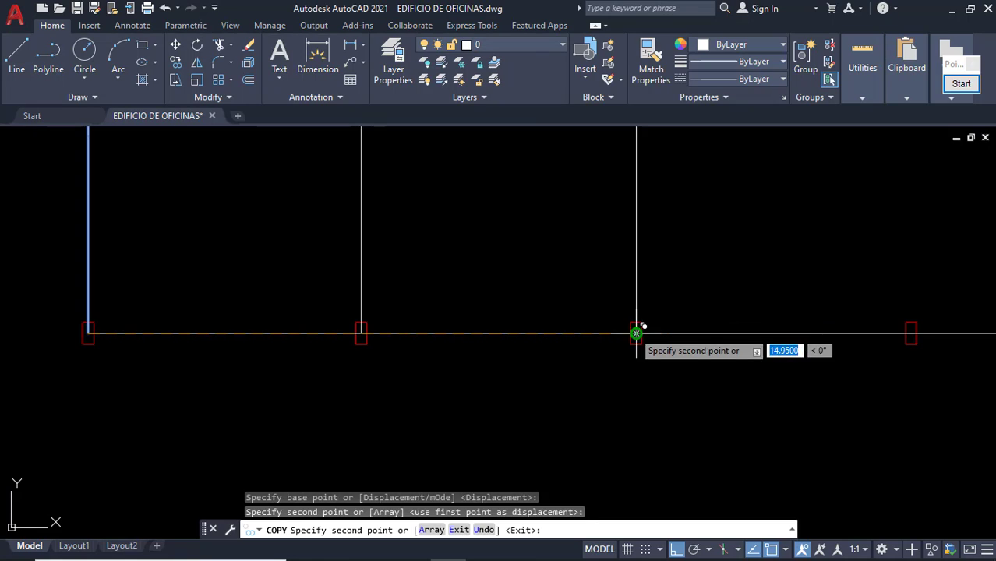
click(637, 334)
middle_drag(658, 356, 274, 365)
click(527, 342)
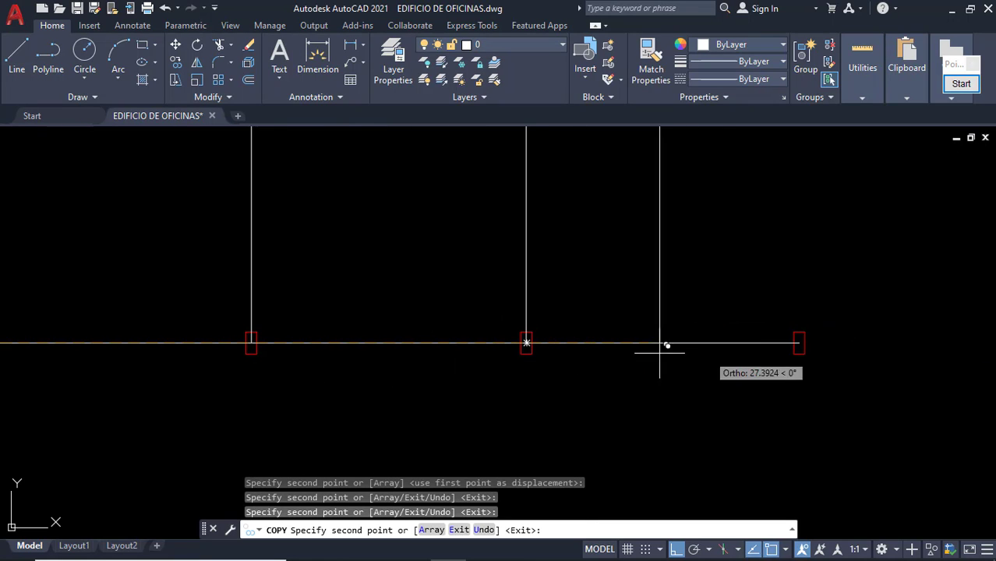
click(800, 343)
key(Escape)
scroll(781, 389, down, 5)
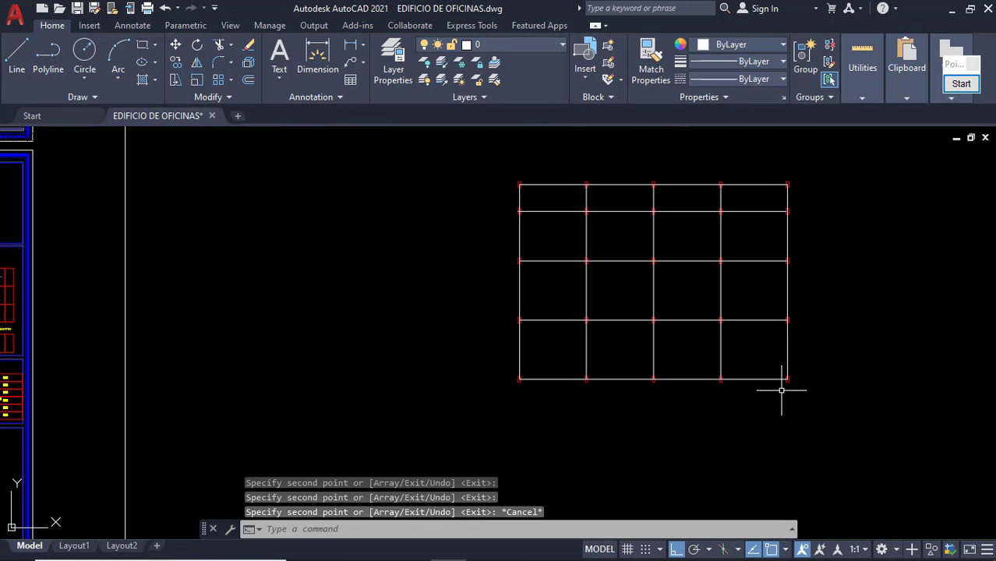
middle_drag(748, 365, 602, 364)
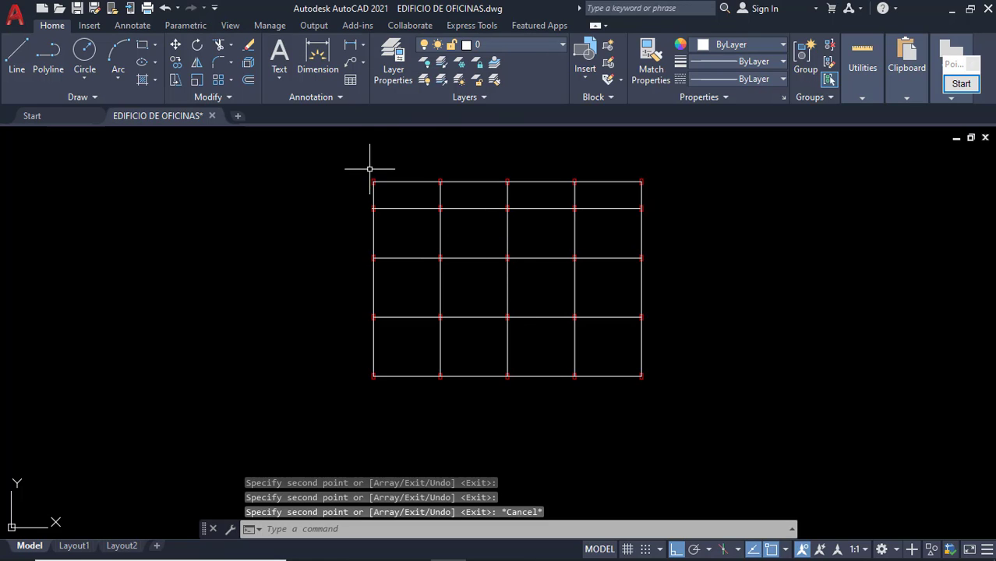
scroll(374, 167, up, 2)
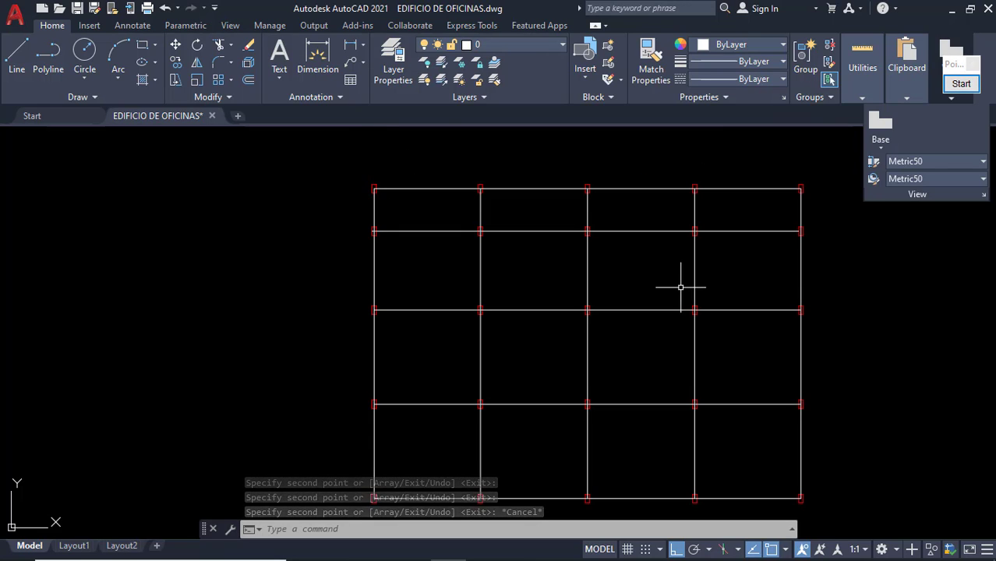
scroll(680, 285, down, 2)
middle_drag(670, 286, 584, 263)
click(966, 89)
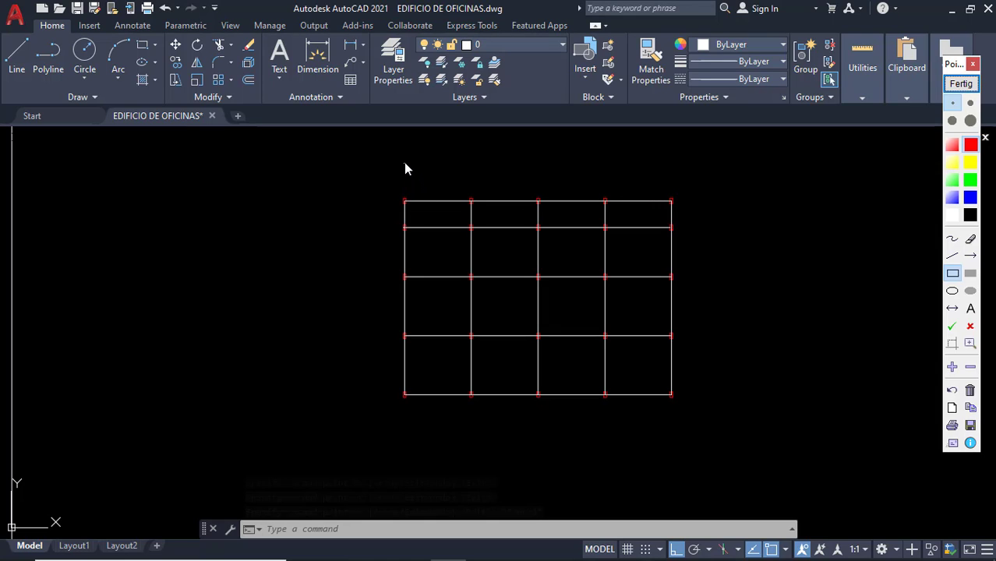
drag(404, 163, 401, 177)
click(953, 238)
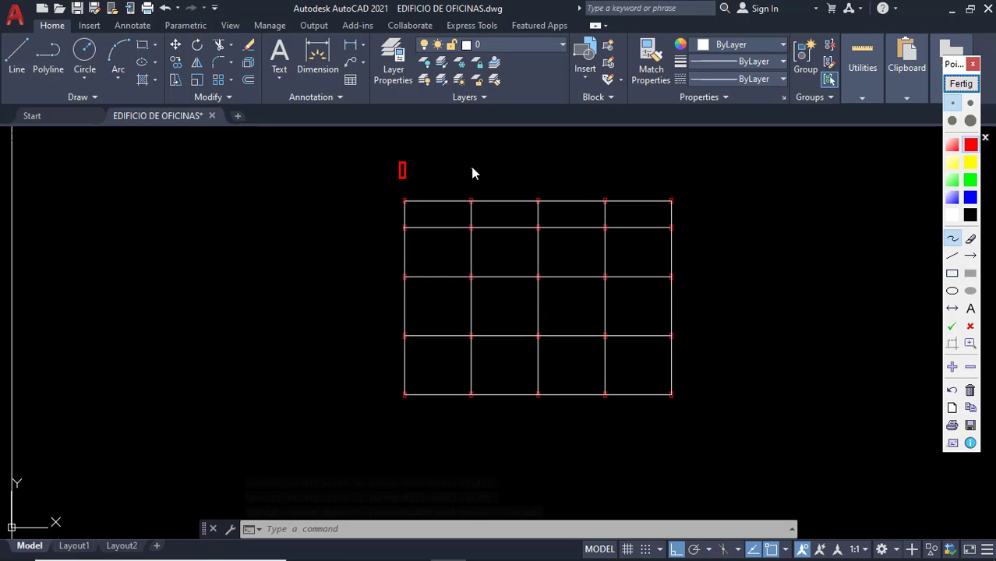
drag(469, 166, 488, 181)
drag(541, 164, 518, 188)
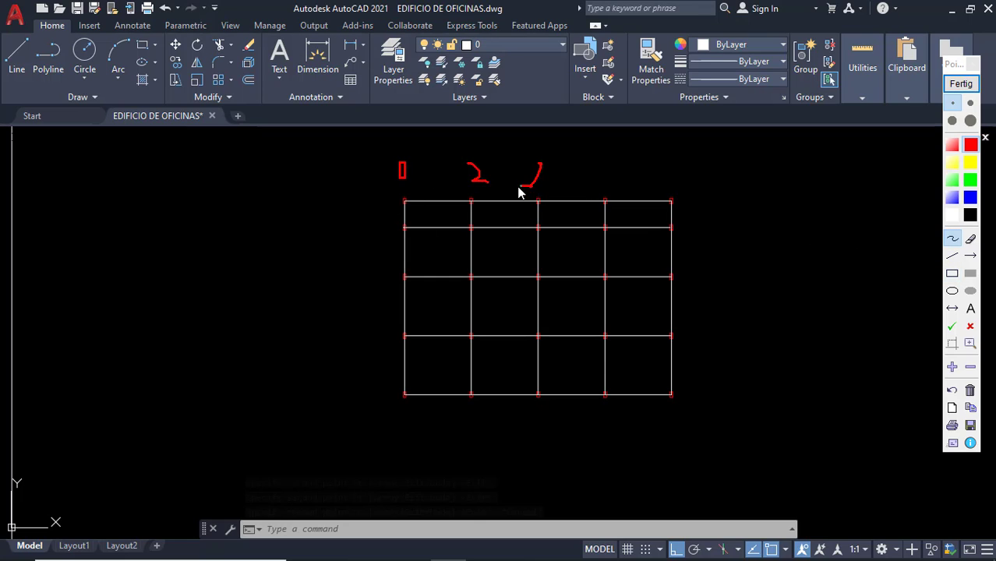
mouse_move(605, 164)
mouse_down()
mouse_move(605, 183)
mouse_move(591, 172)
mouse_up()
drag(667, 168, 662, 187)
drag(364, 206, 371, 209)
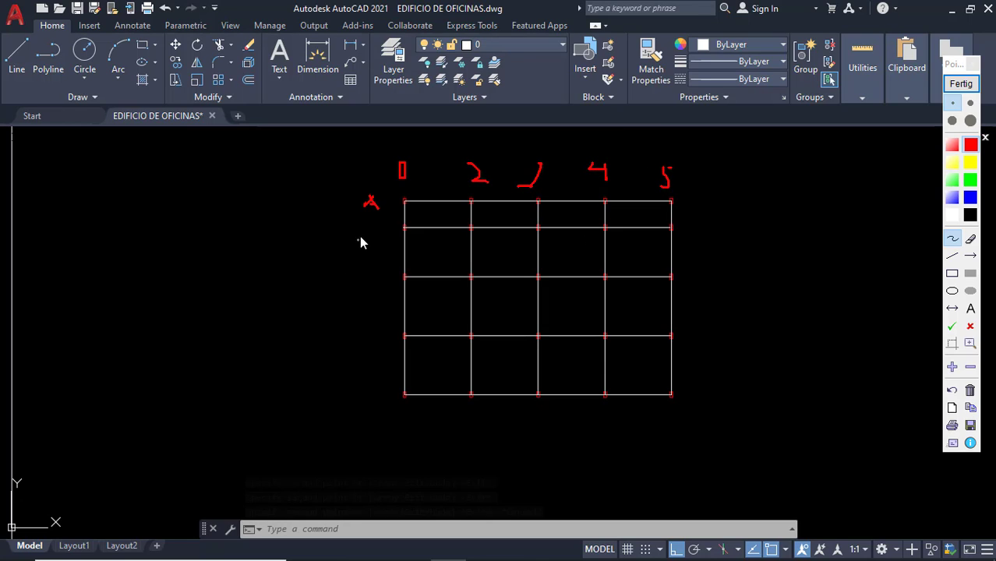
drag(365, 275, 382, 275)
drag(362, 392, 381, 390)
drag(373, 455, 394, 452)
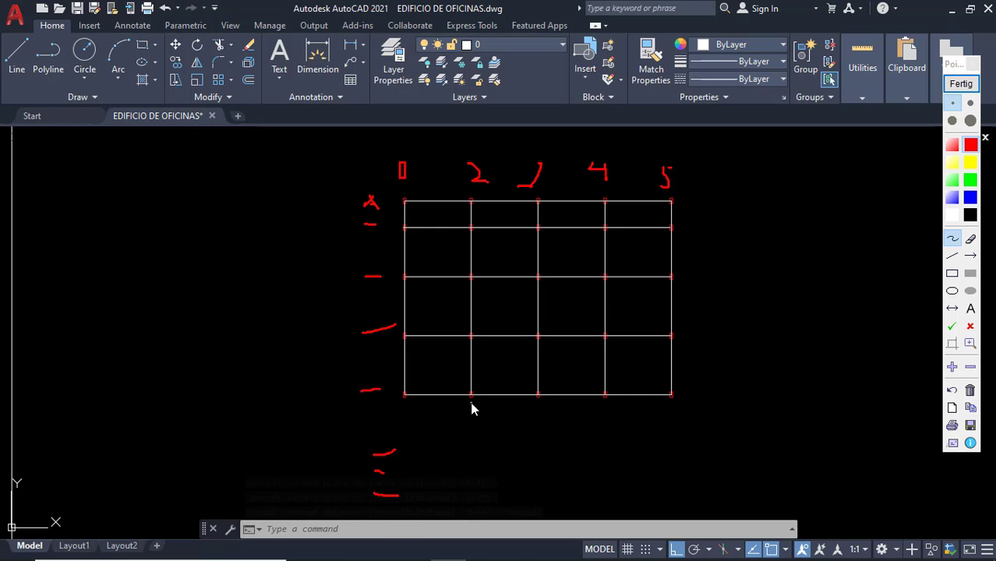
click(960, 84)
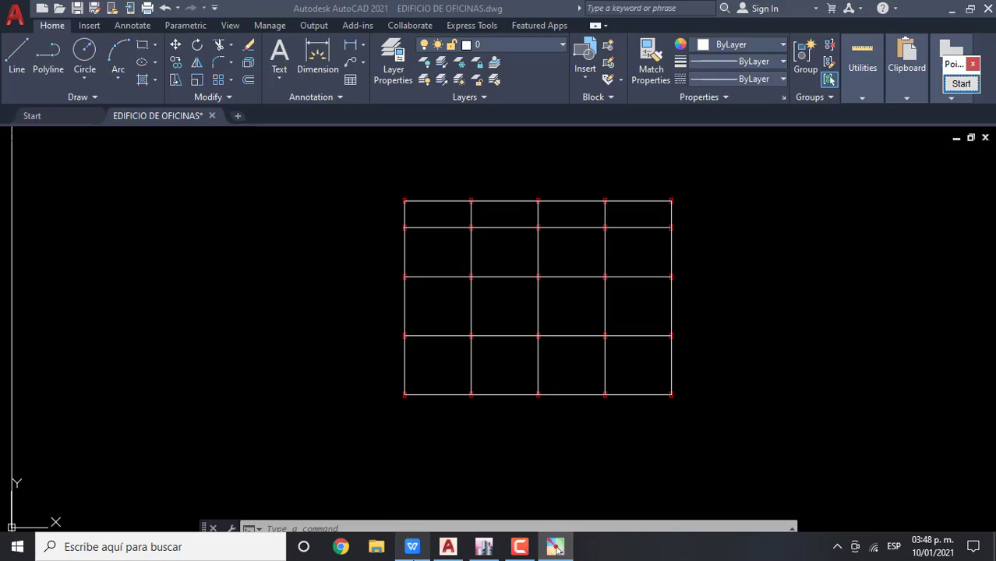
Scroll the syllabus PDF to the CLASE 1 topics, highlight topic 1.1, then switch to ETABS.
click(555, 548)
scroll(916, 449, up, 4)
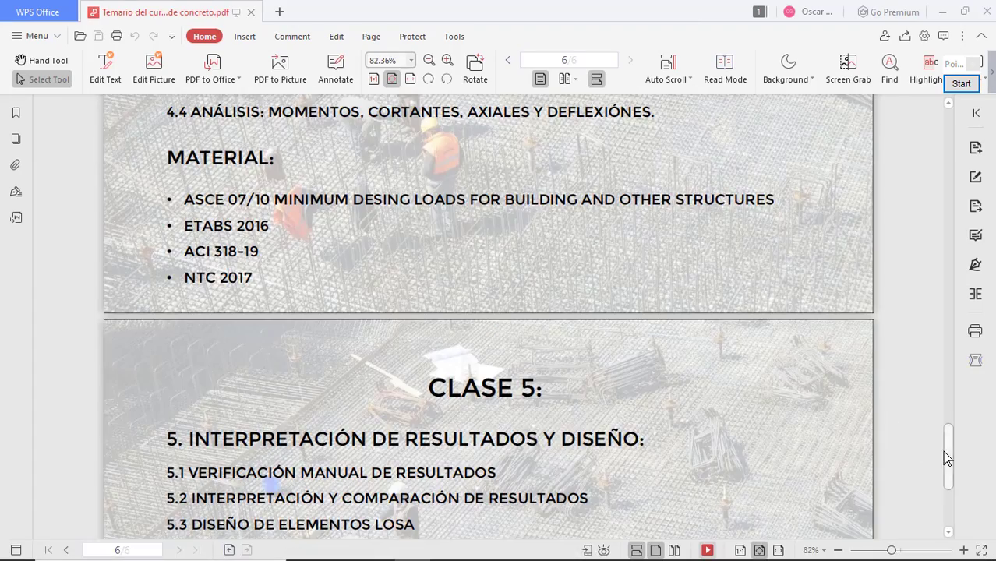
drag(947, 458, 936, 127)
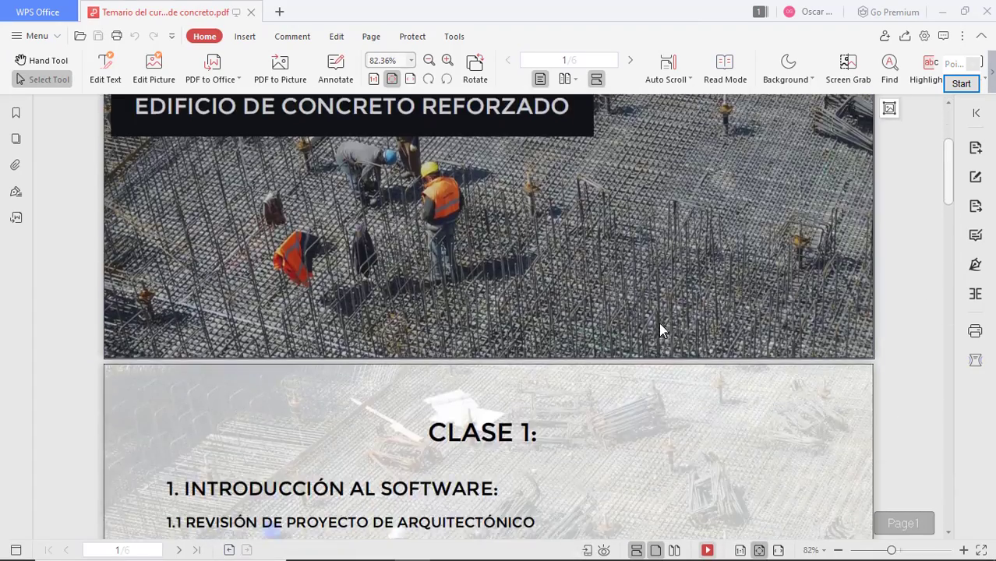
scroll(660, 330, down, 3)
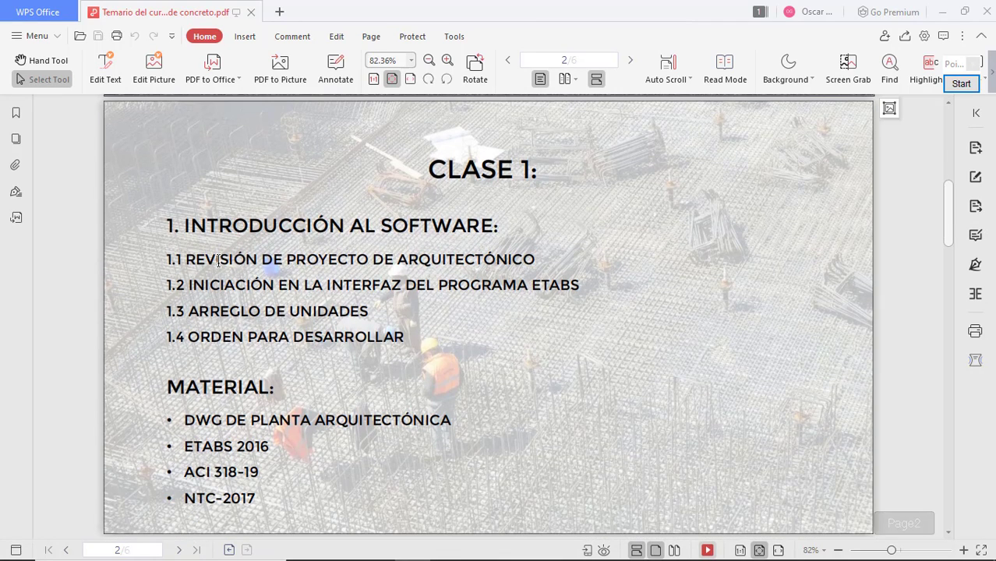
drag(221, 263, 529, 262)
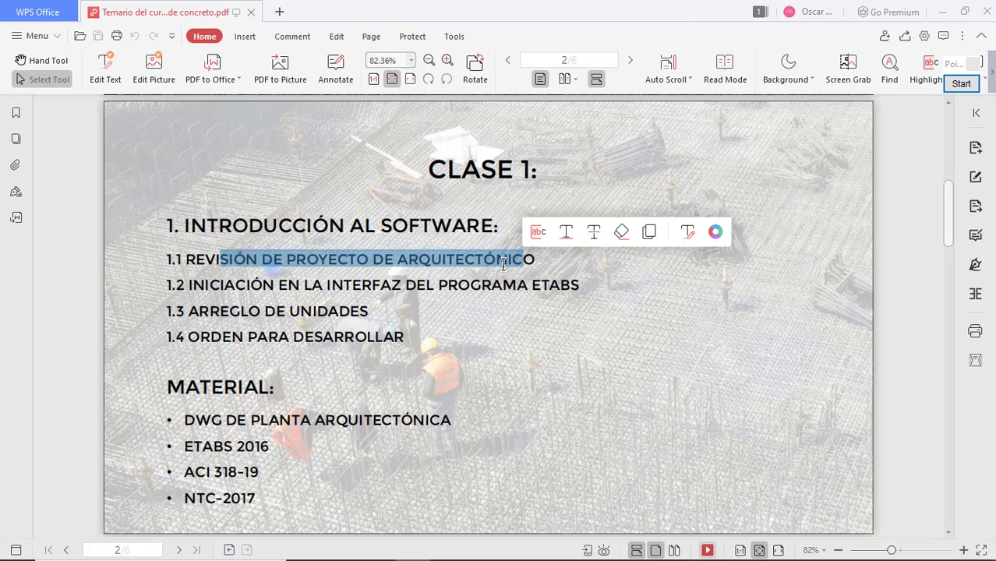
click(943, 18)
click(495, 548)
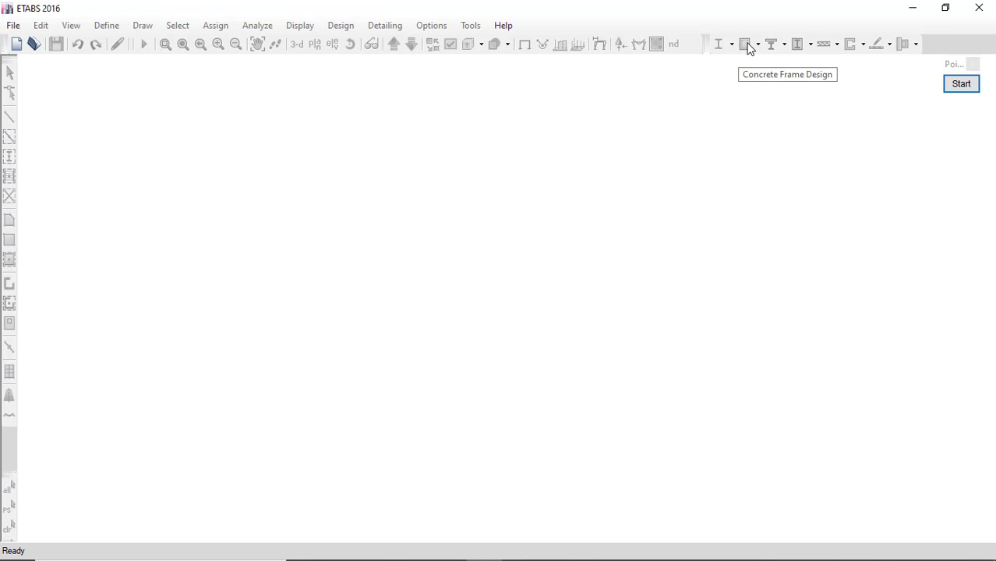
click(960, 86)
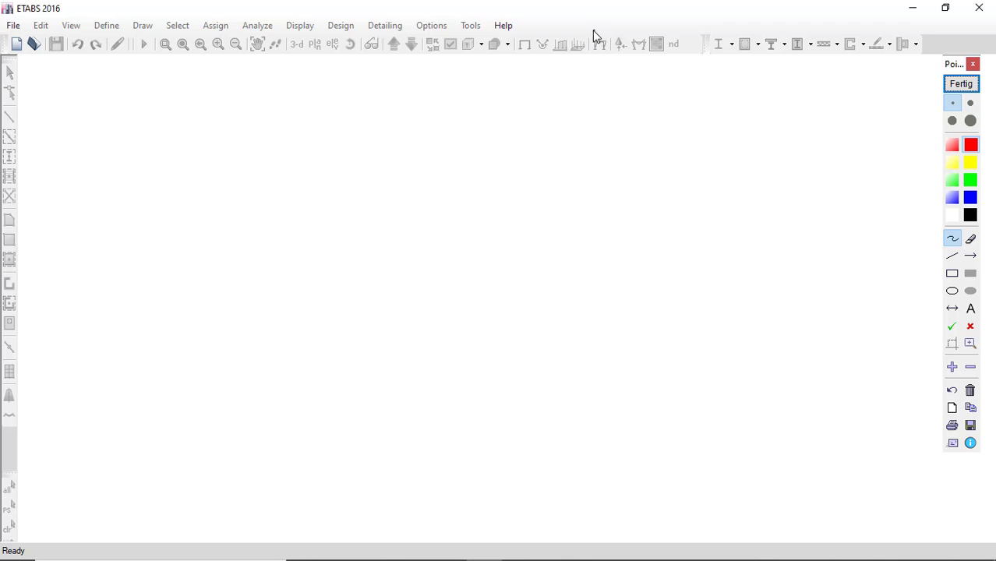
mouse_move(596, 32)
mouse_down()
mouse_move(598, 61)
mouse_move(614, 46)
mouse_move(599, 46)
mouse_up()
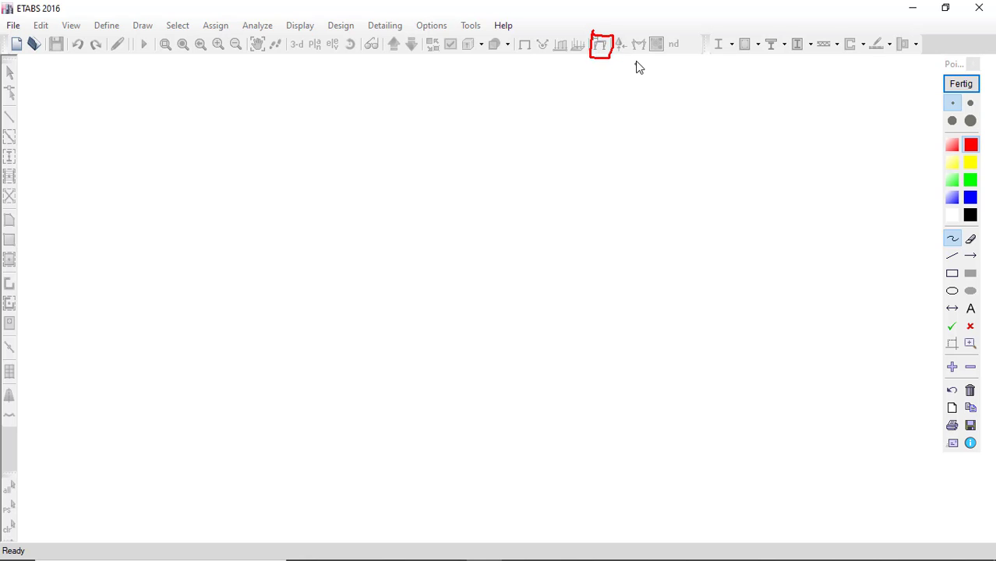
mouse_move(620, 54)
mouse_down()
mouse_move(620, 79)
mouse_move(636, 82)
mouse_up()
click(957, 84)
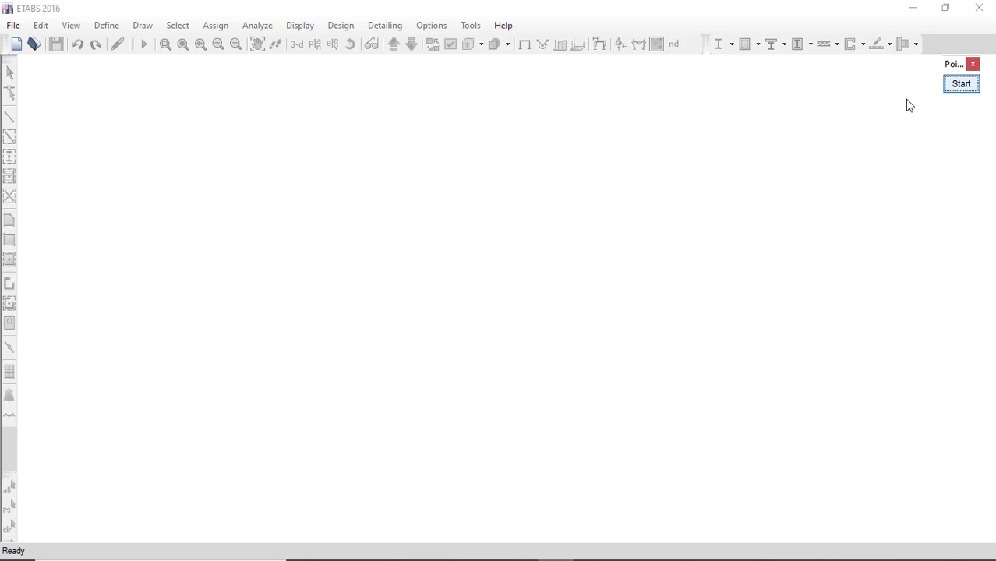
Start a new model from built-in Metric MKS settings with the Mexican RCDF 2004 concrete design code.
click(13, 26)
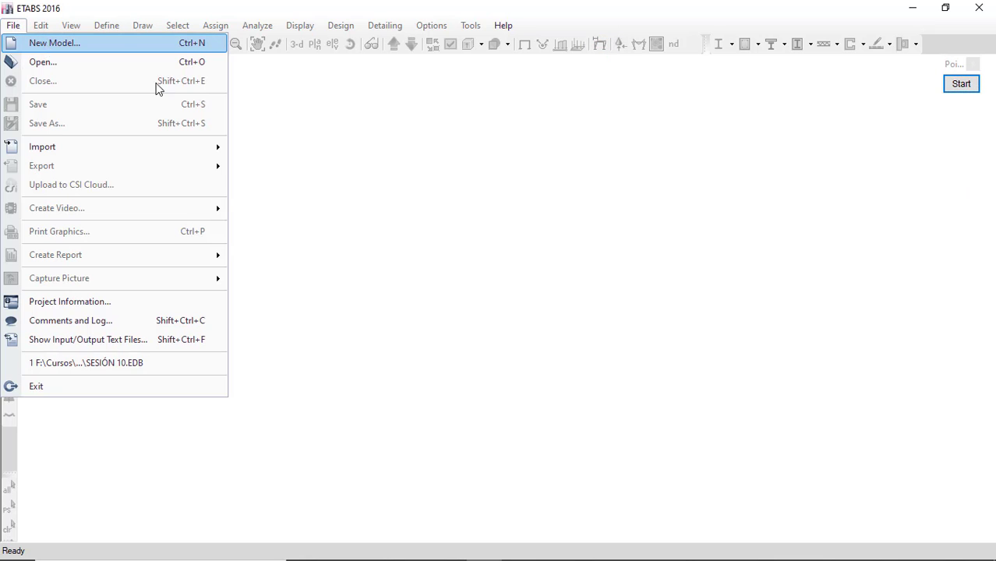
click(315, 121)
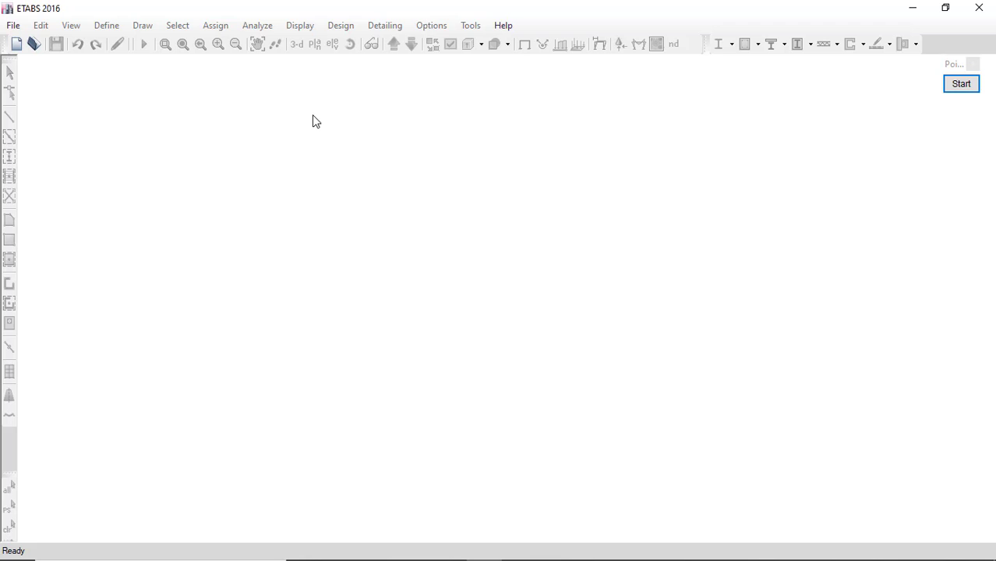
click(17, 45)
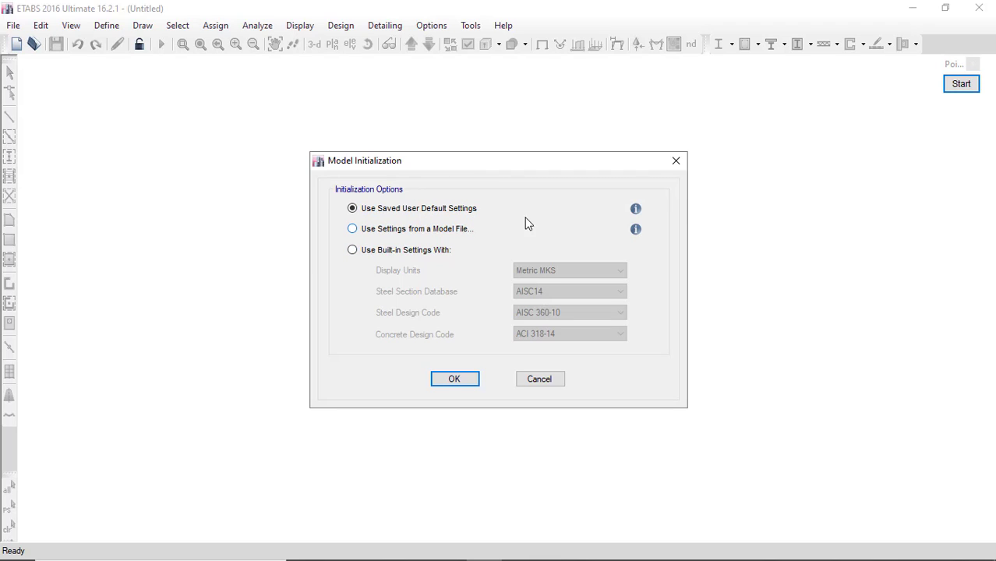
click(450, 235)
click(440, 249)
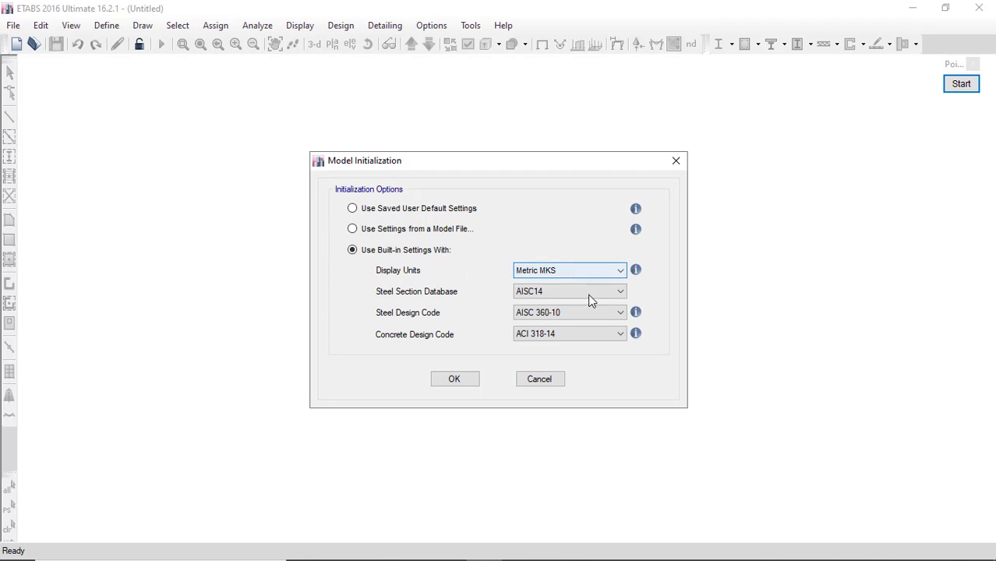
click(542, 338)
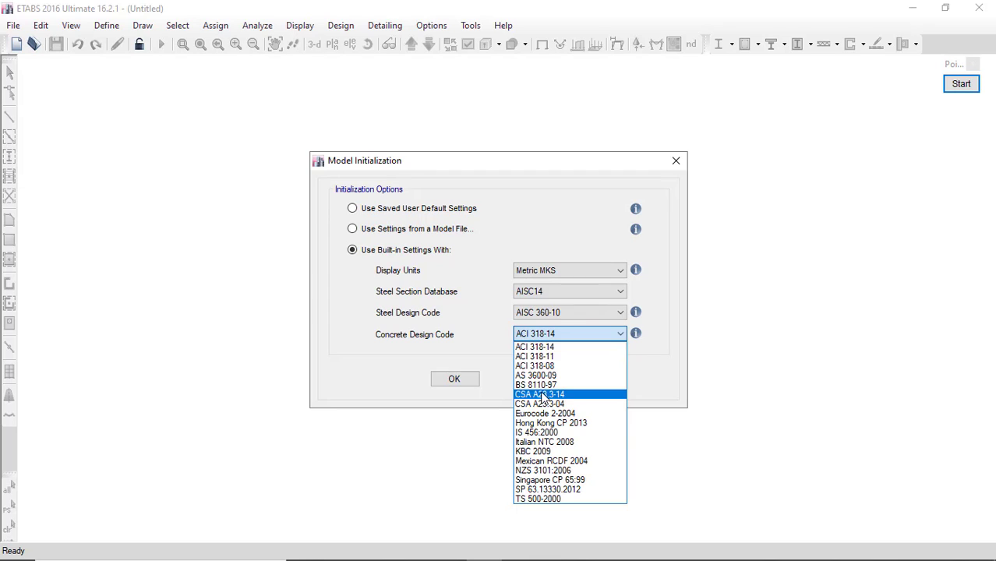
click(560, 463)
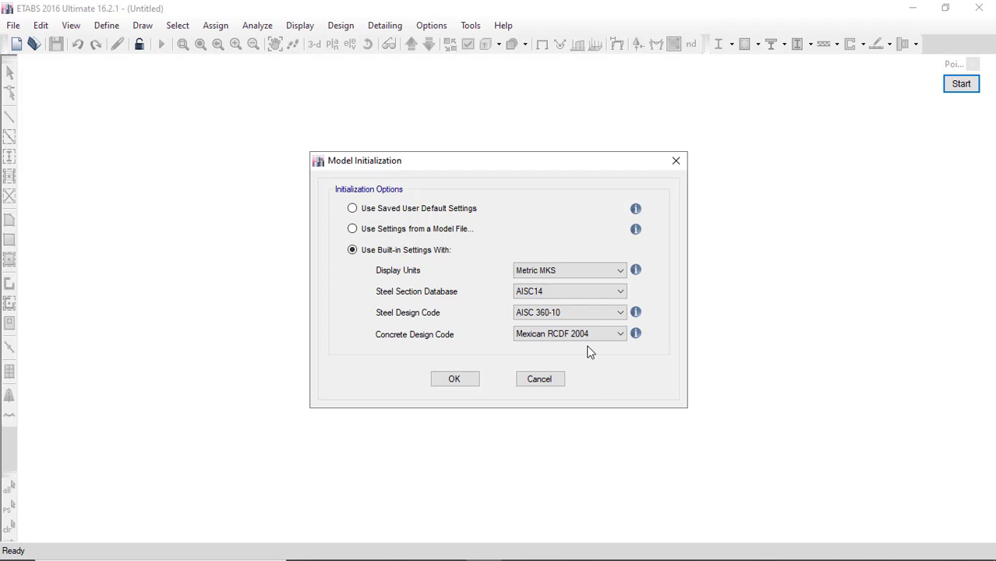
click(467, 379)
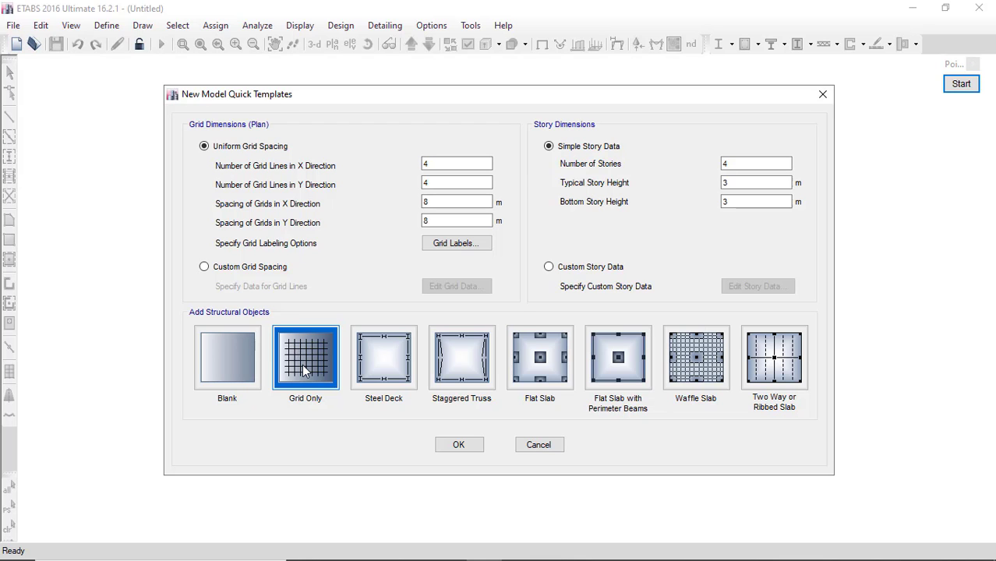
Back in ETABS, create the new model from the Blank quick template.
click(449, 548)
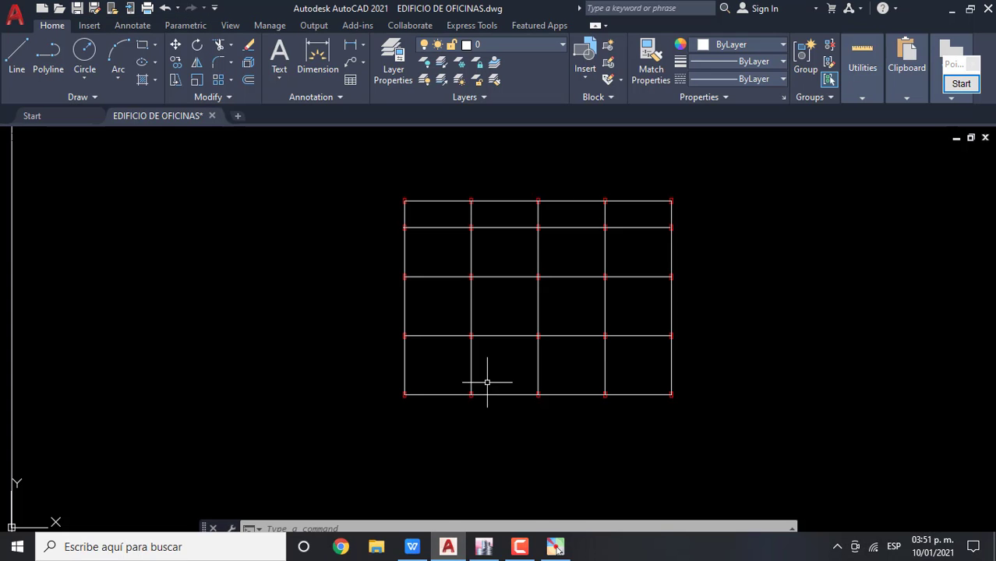
click(486, 548)
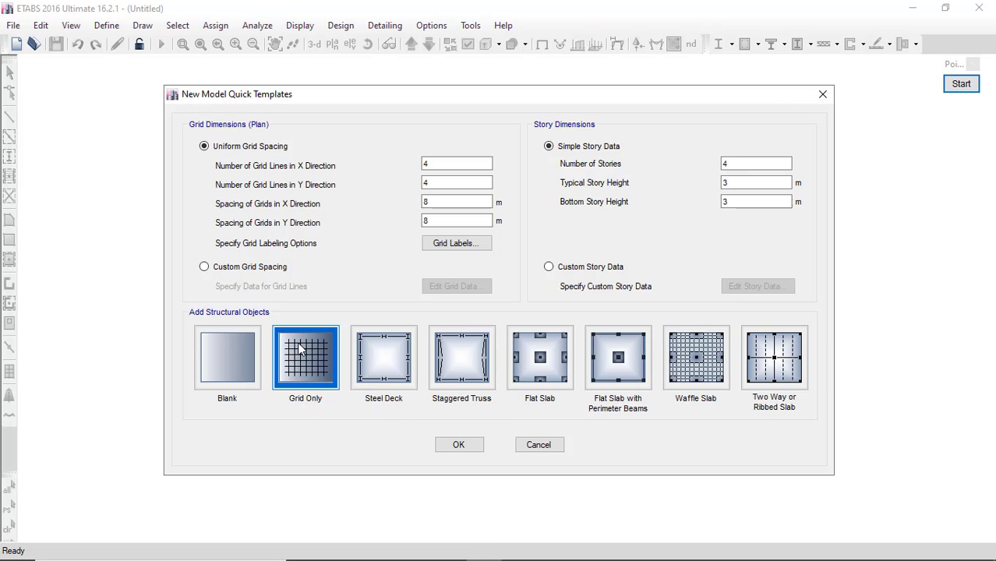
click(236, 355)
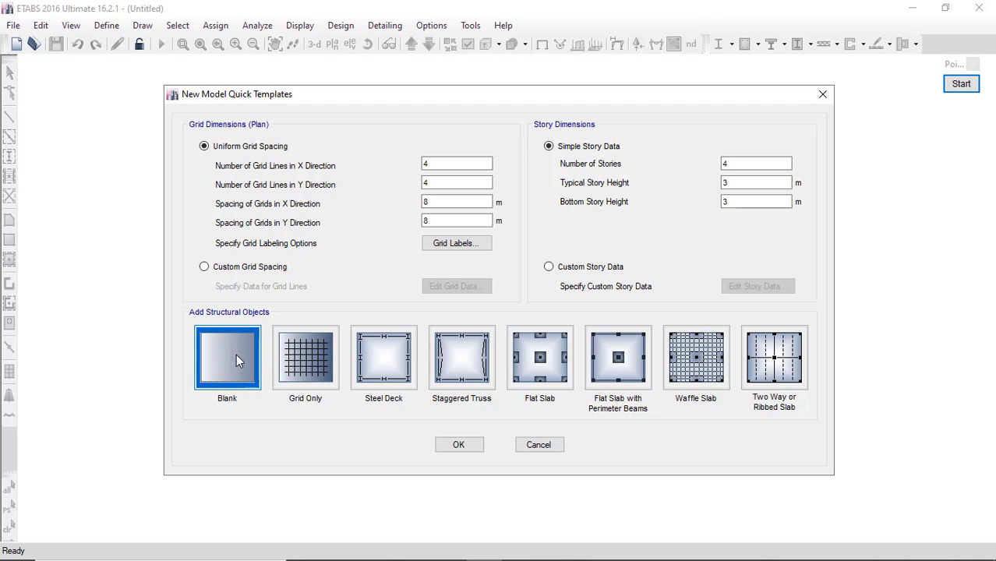
click(460, 445)
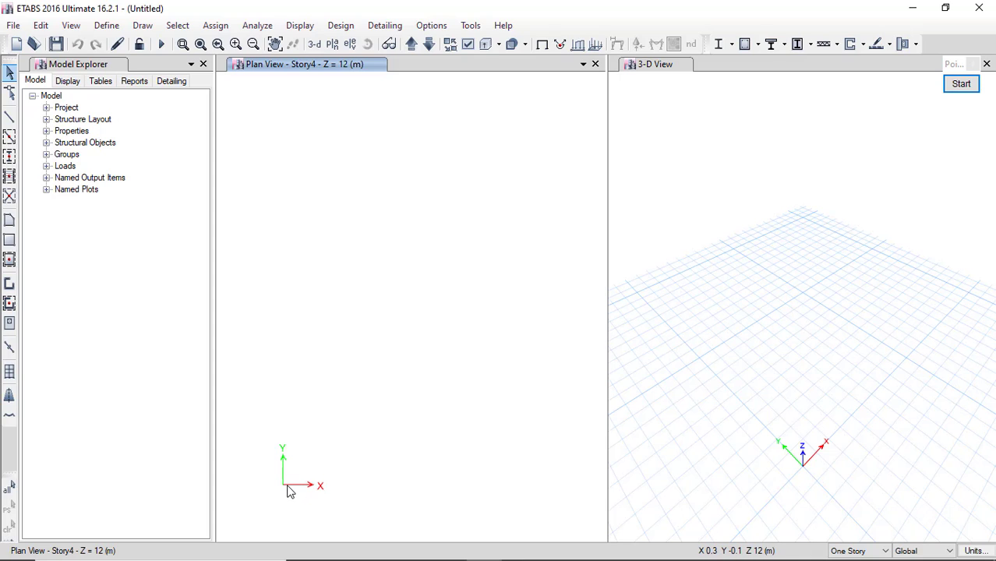
click(832, 393)
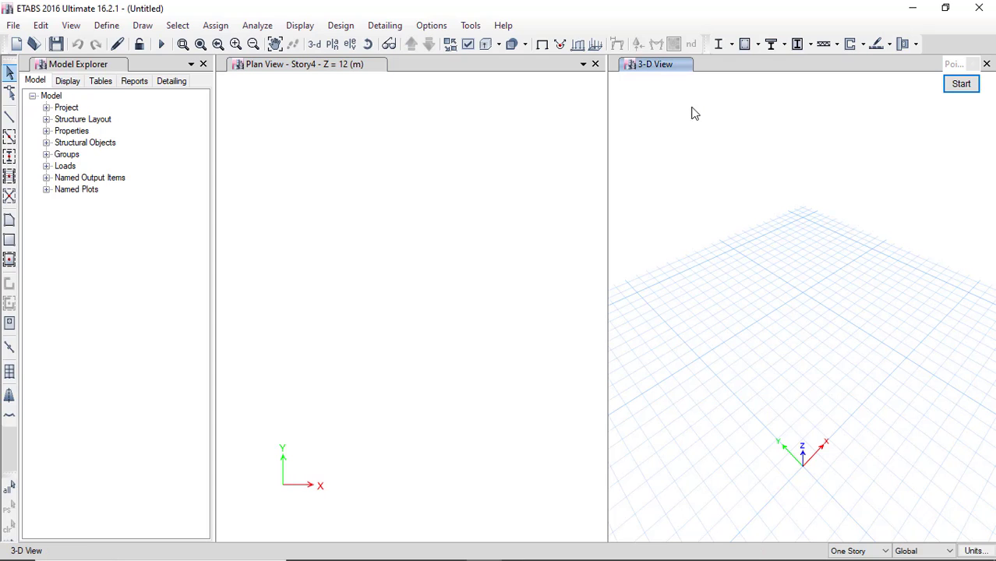
click(469, 352)
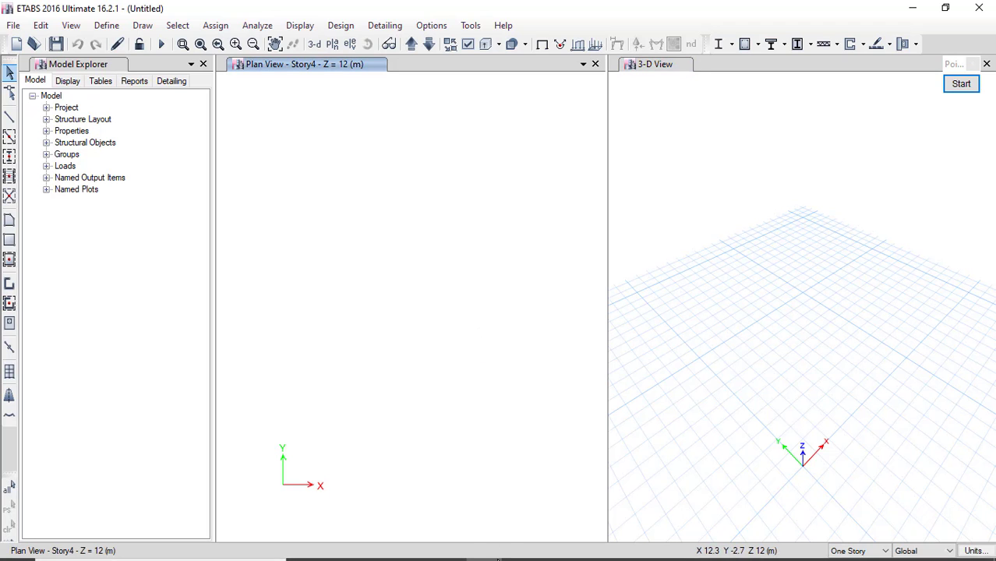
mouse_move(479, 556)
click(555, 547)
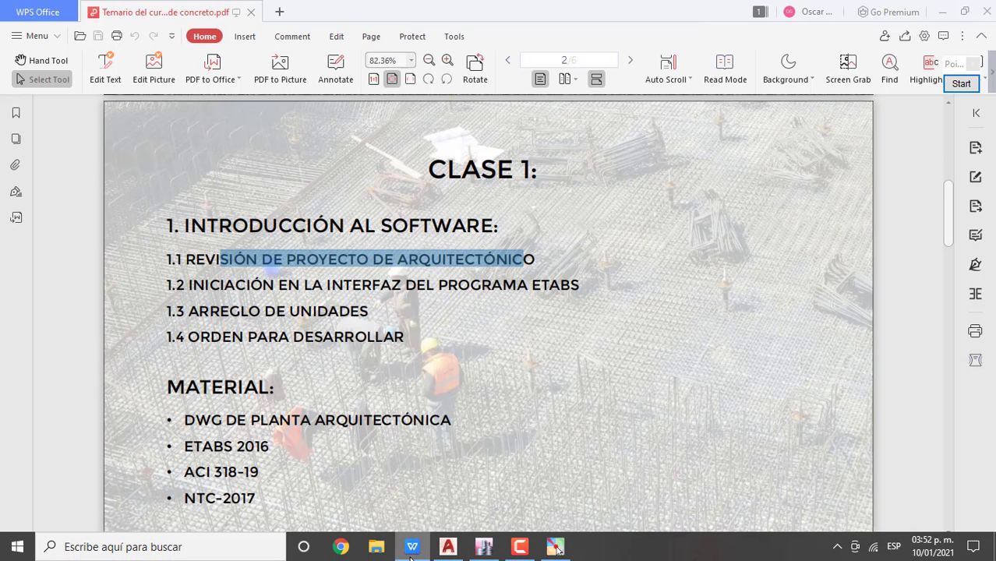
drag(329, 311, 371, 312)
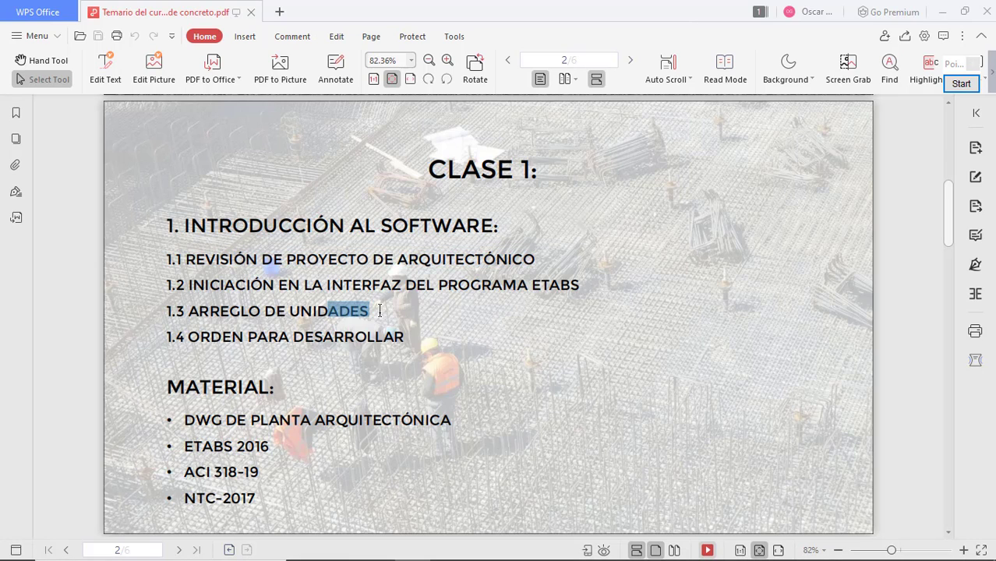
drag(266, 312, 312, 312)
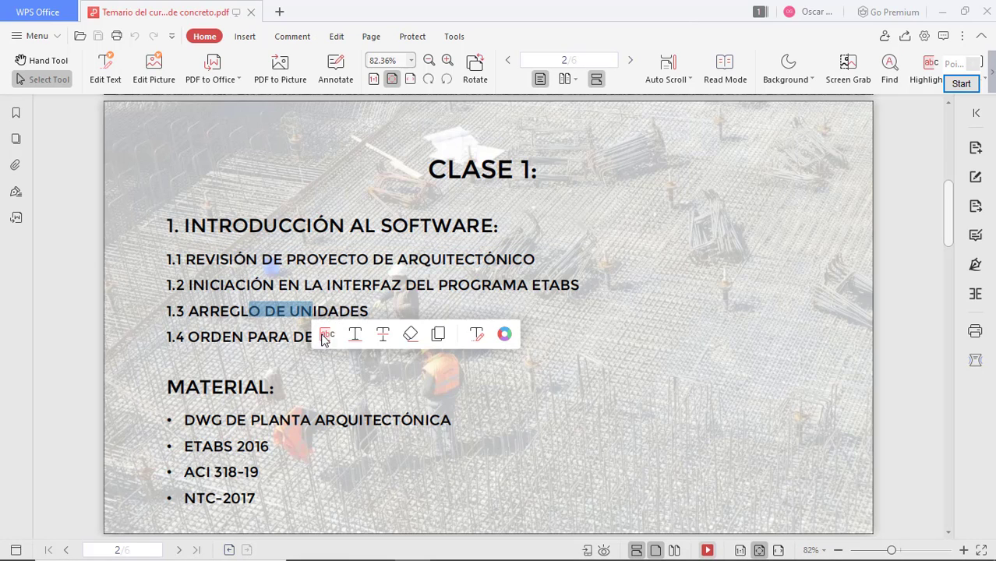
drag(269, 336, 314, 338)
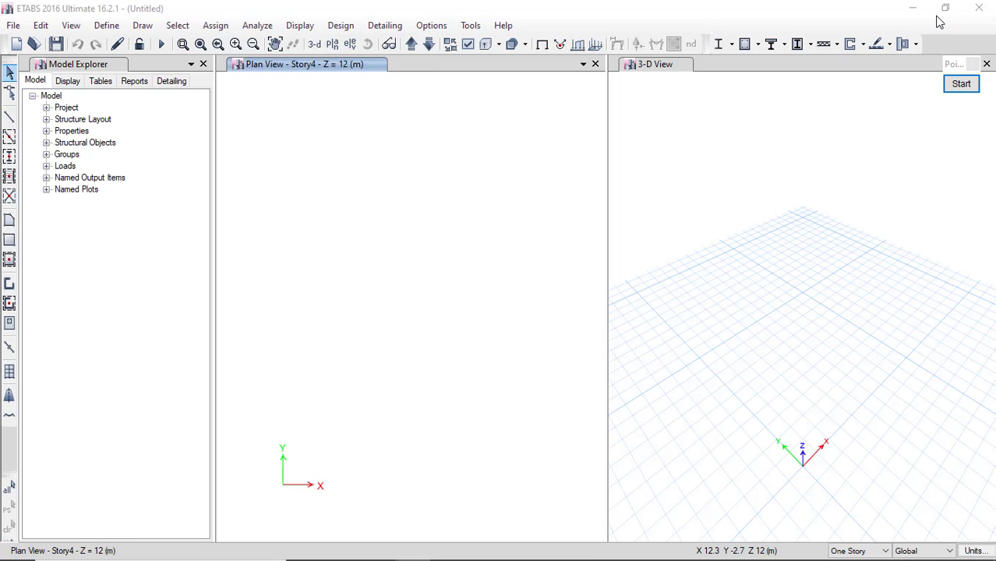
click(942, 11)
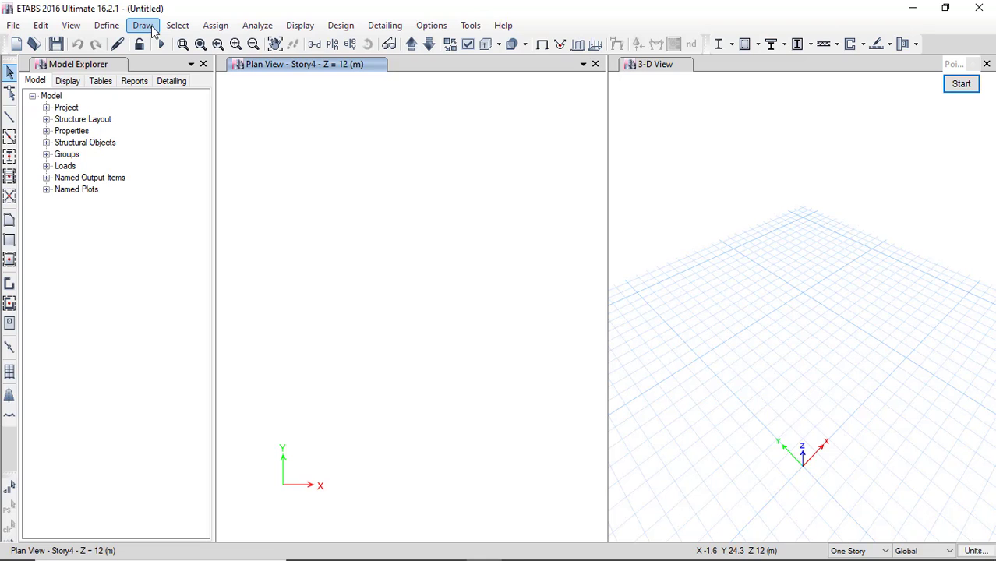
click(107, 25)
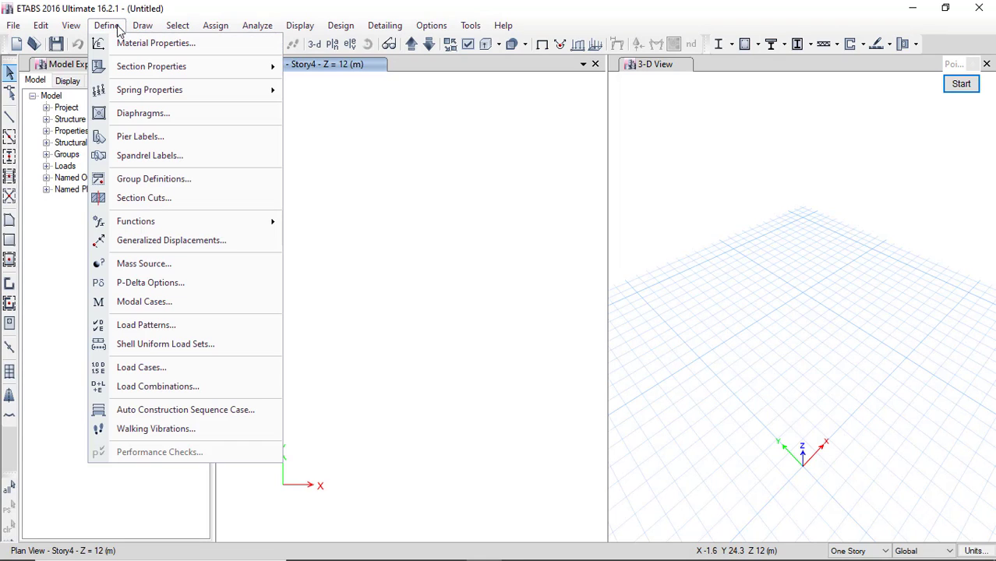
click(156, 43)
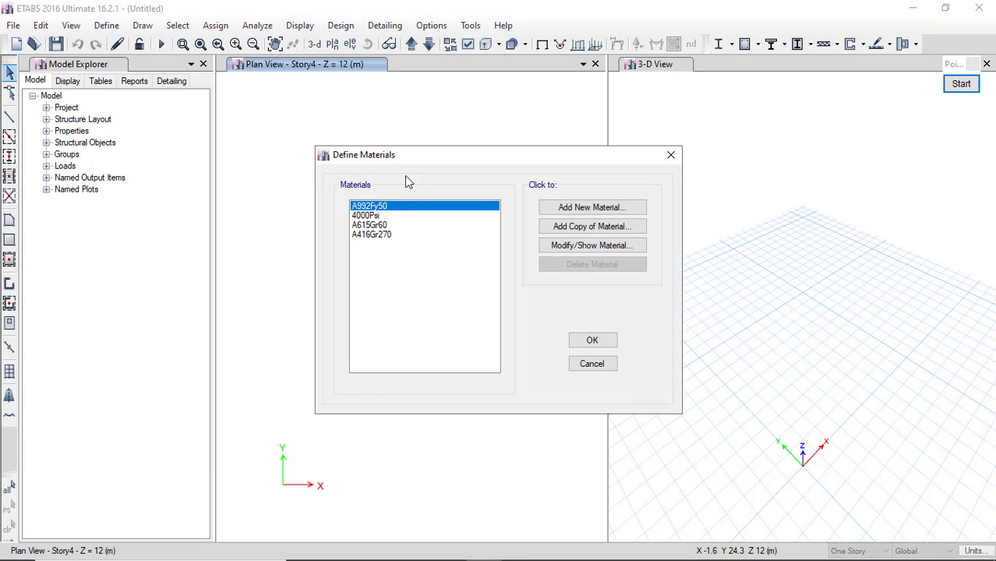
click(370, 215)
click(590, 341)
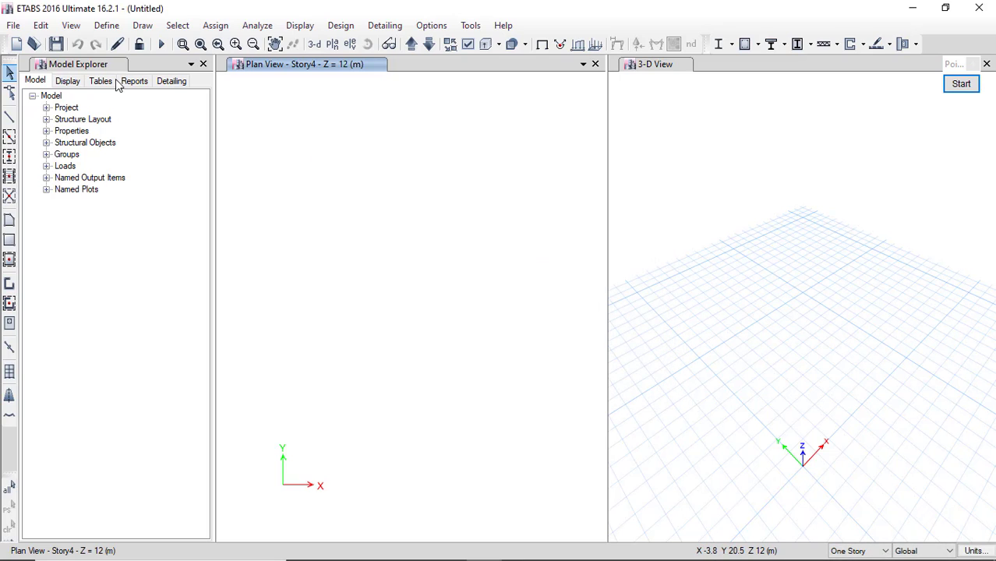
click(107, 25)
mouse_move(192, 62)
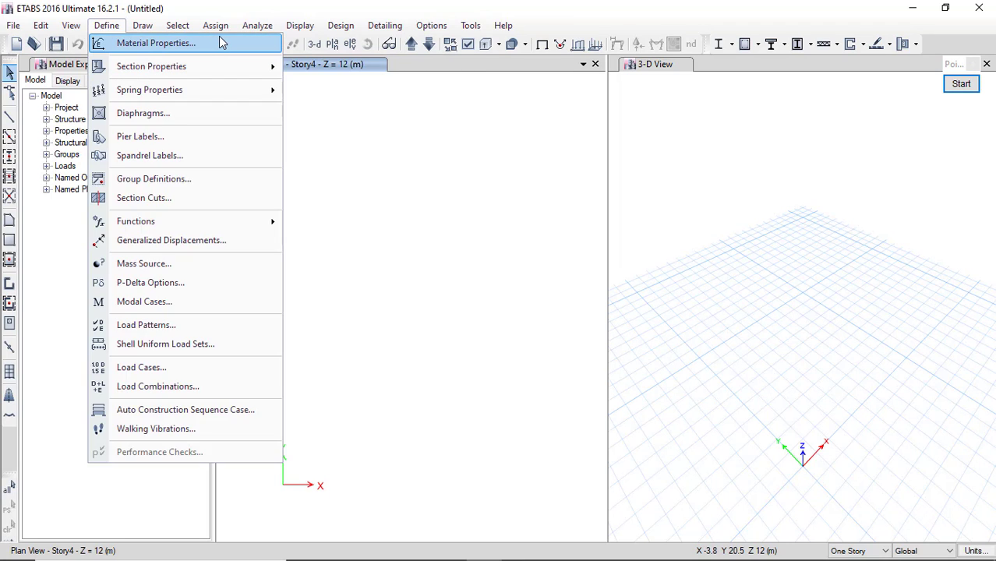
click(222, 43)
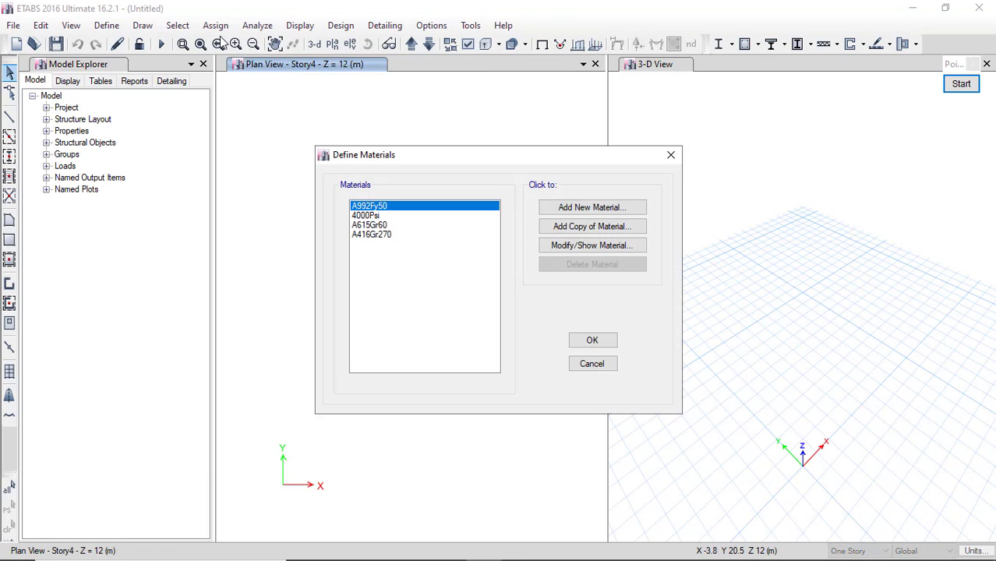
click(590, 208)
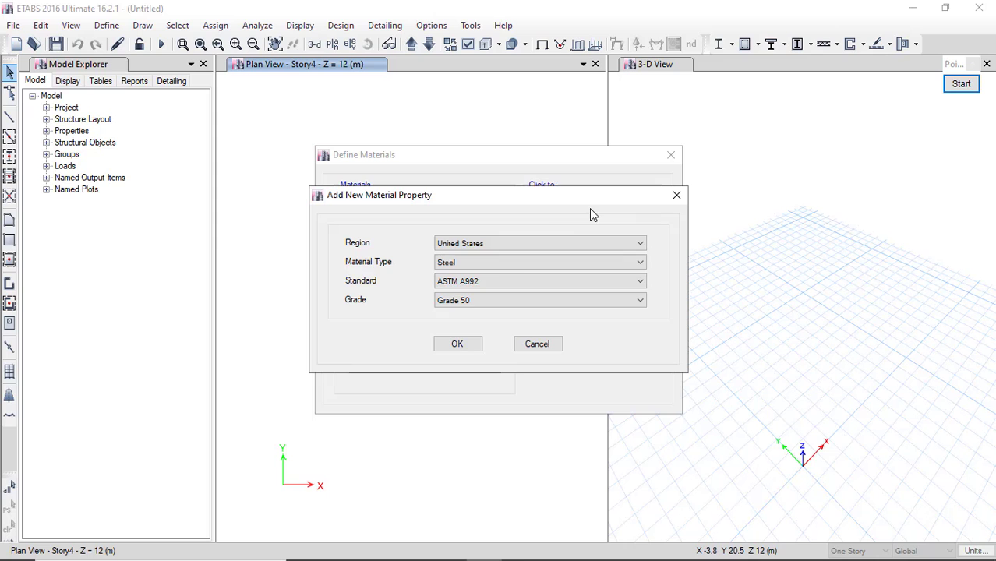
click(487, 263)
click(477, 286)
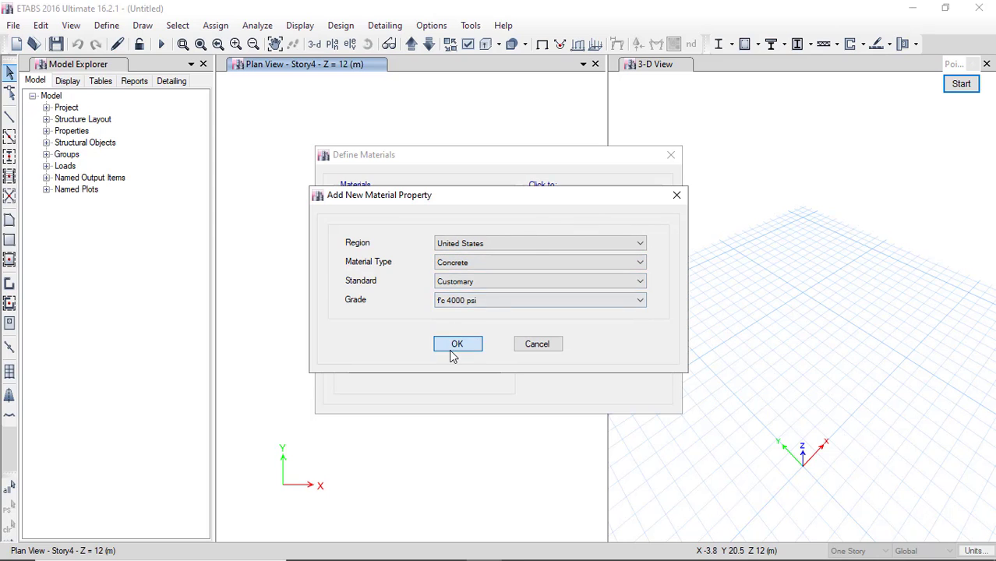
click(451, 347)
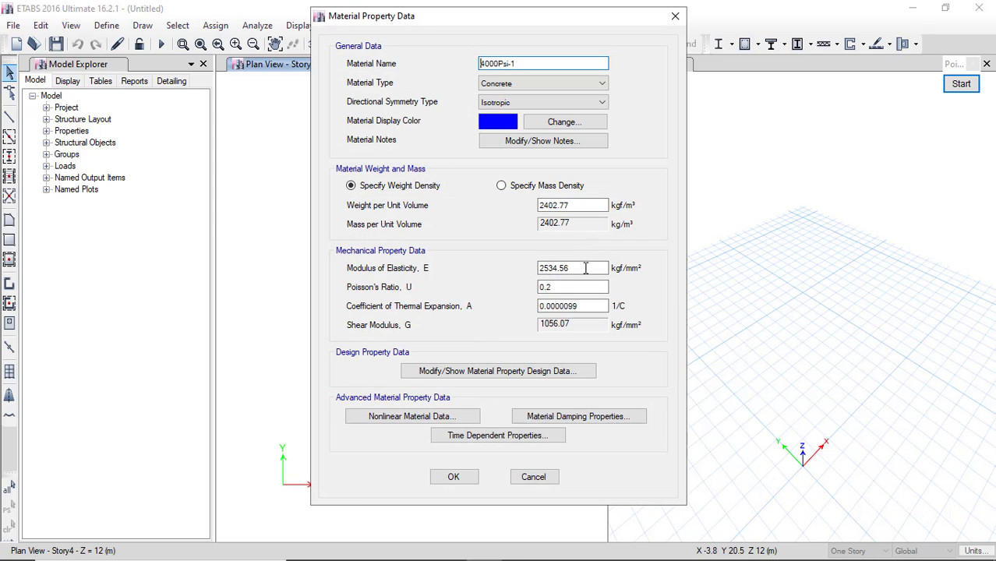
drag(585, 267, 499, 276)
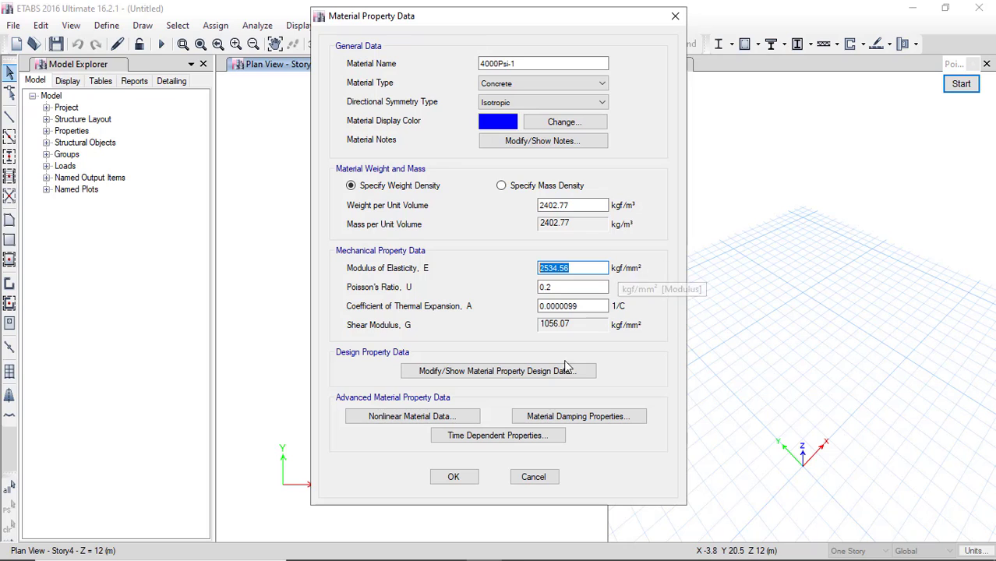
click(514, 372)
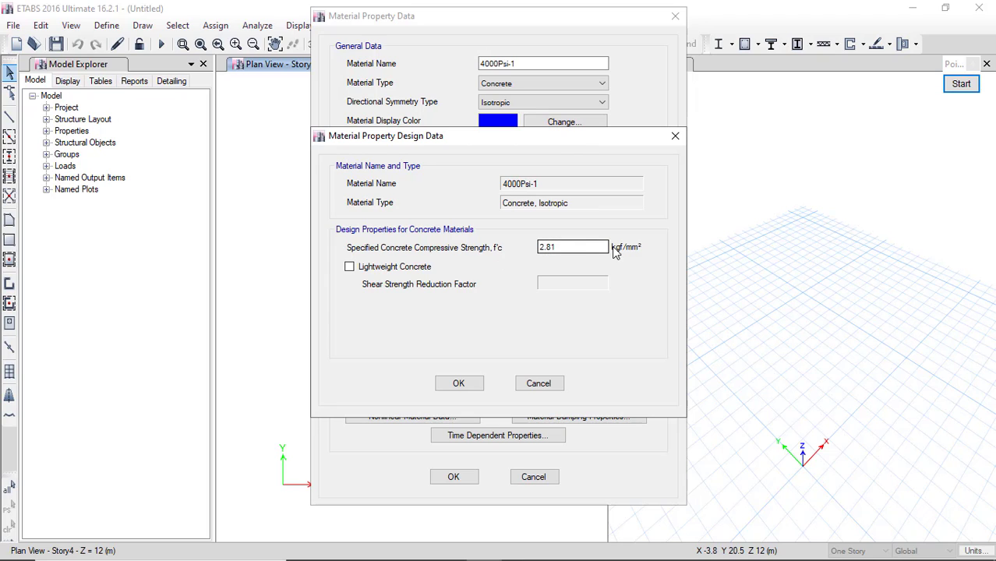
click(678, 138)
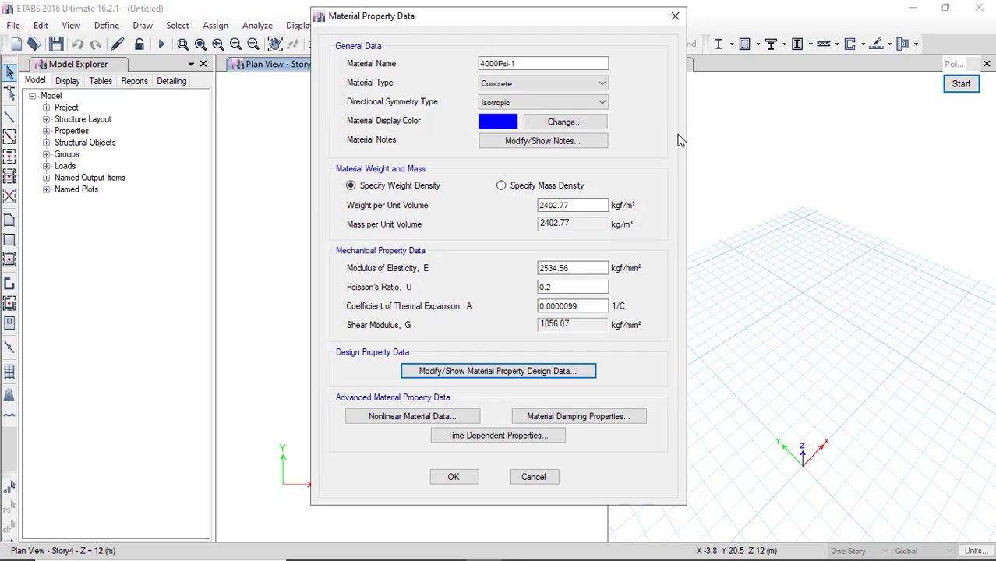
click(676, 19)
click(595, 365)
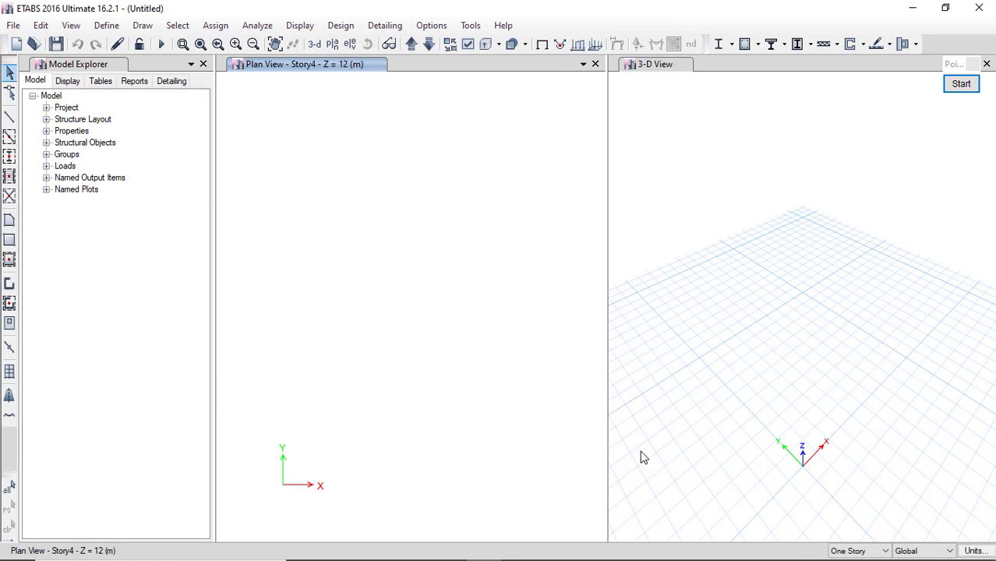
Set the consistent units to cm for length and kgf for force.
click(974, 552)
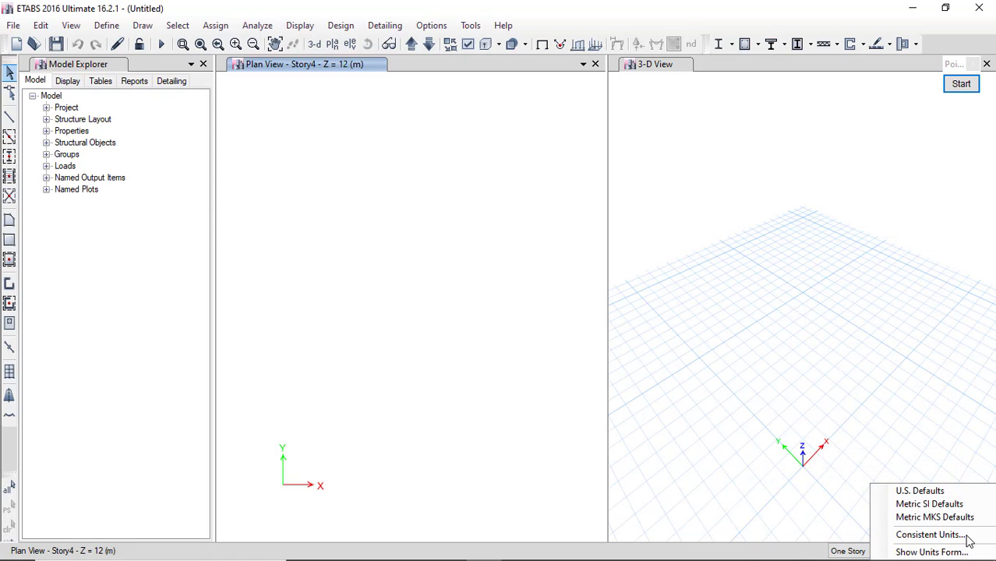
click(966, 536)
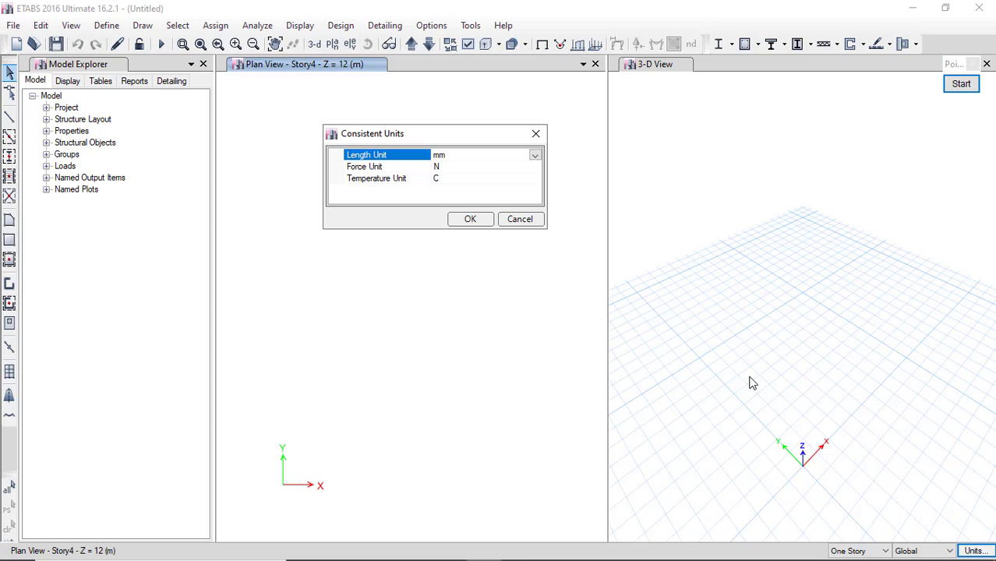
click(535, 133)
click(976, 551)
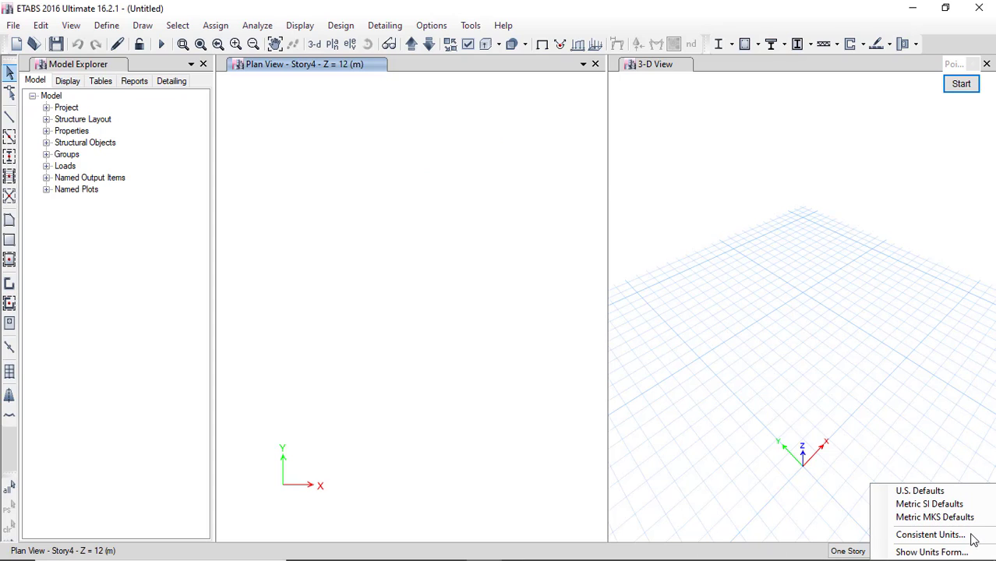
click(934, 536)
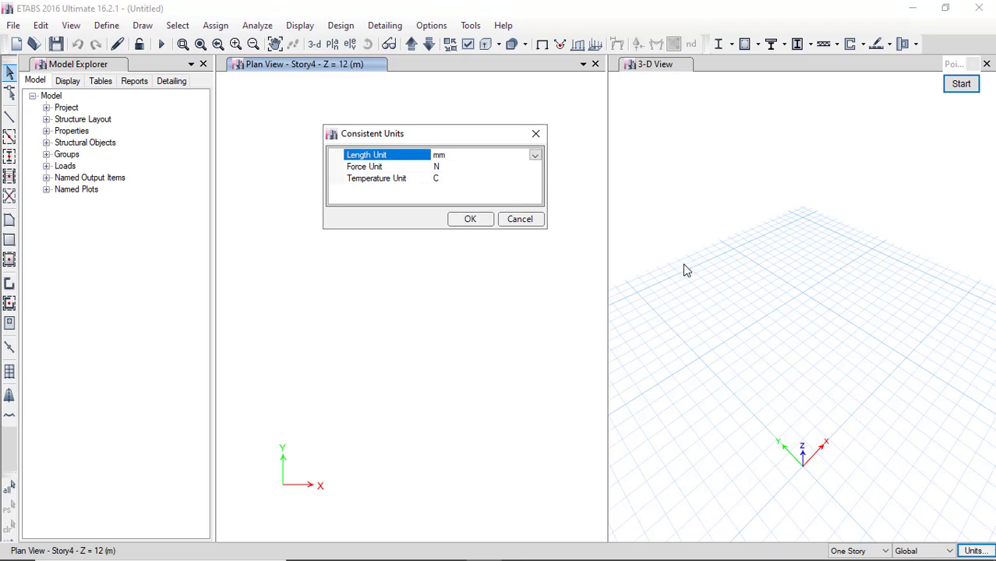
click(535, 155)
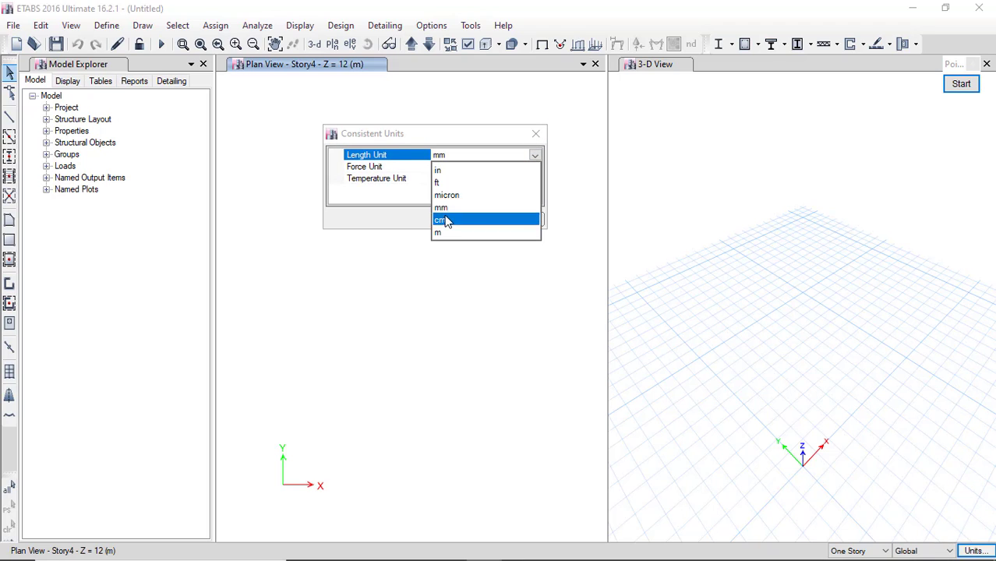
click(447, 221)
click(533, 167)
click(535, 167)
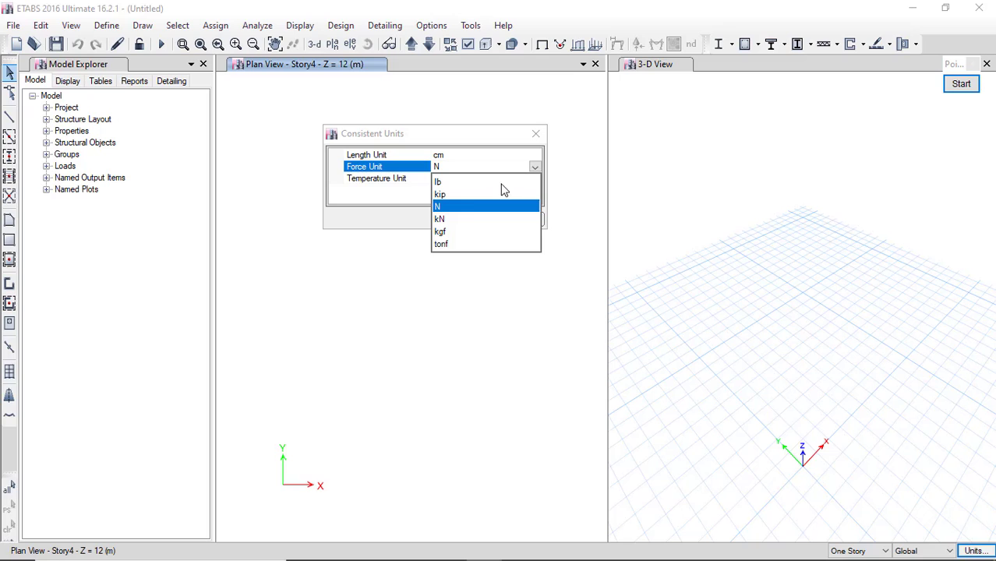
click(449, 231)
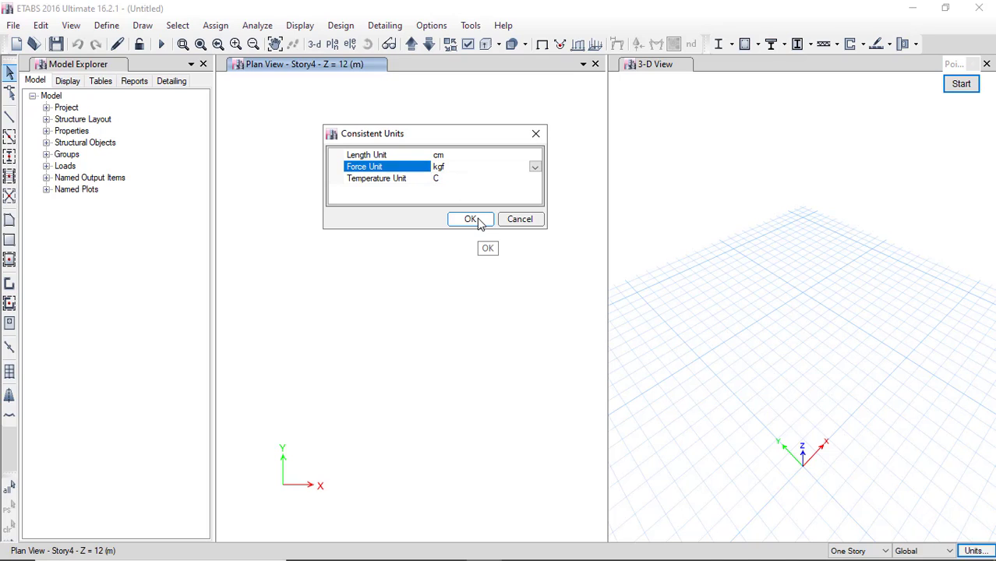
click(471, 220)
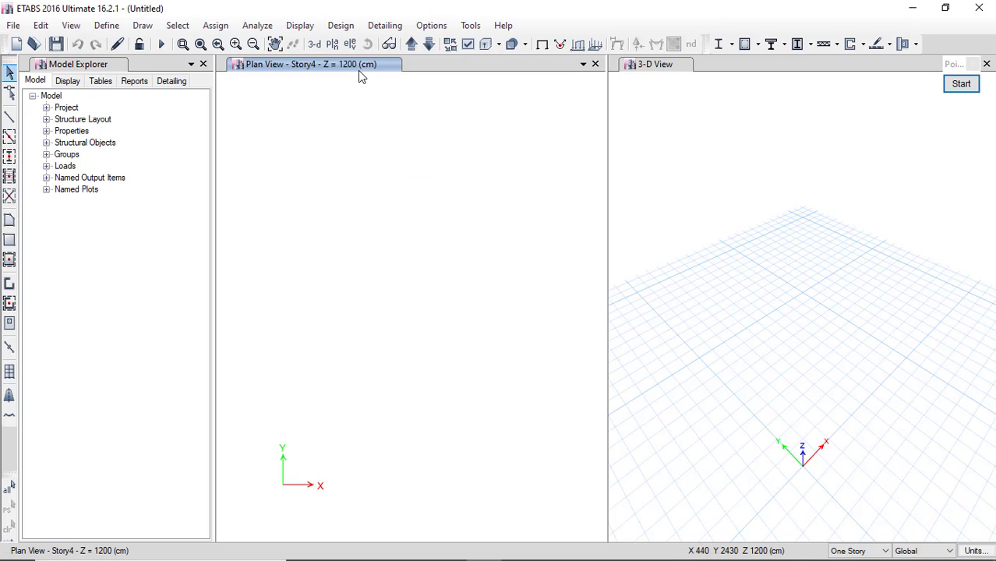
click(973, 550)
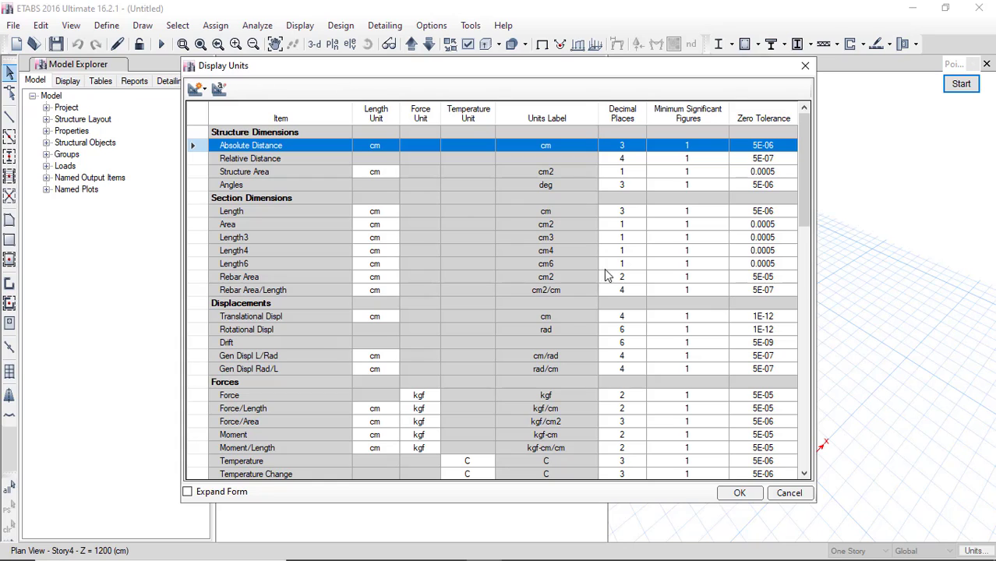
Save the current cm–kgf units as a named units set called 'Kg/cm'.
click(219, 90)
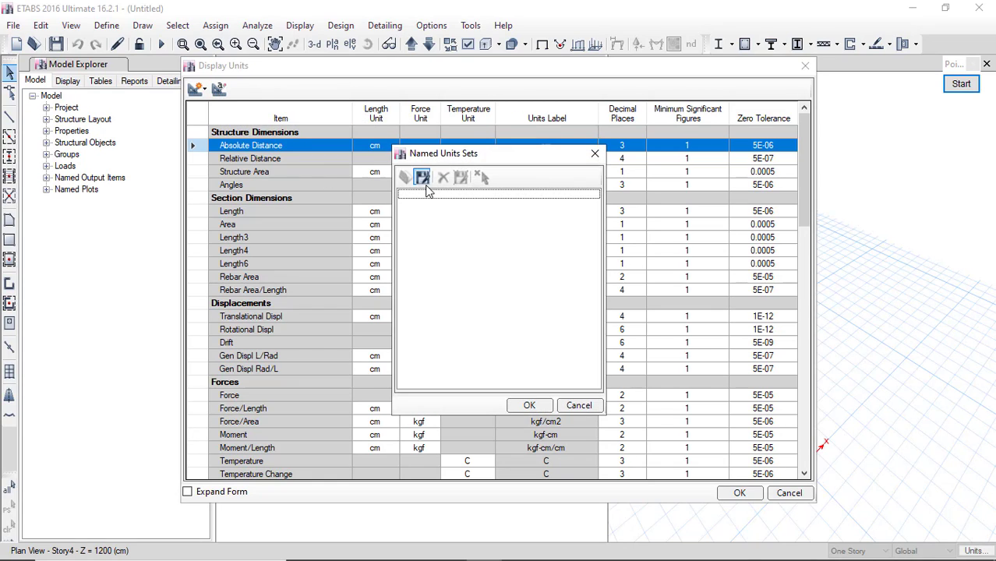
click(423, 178)
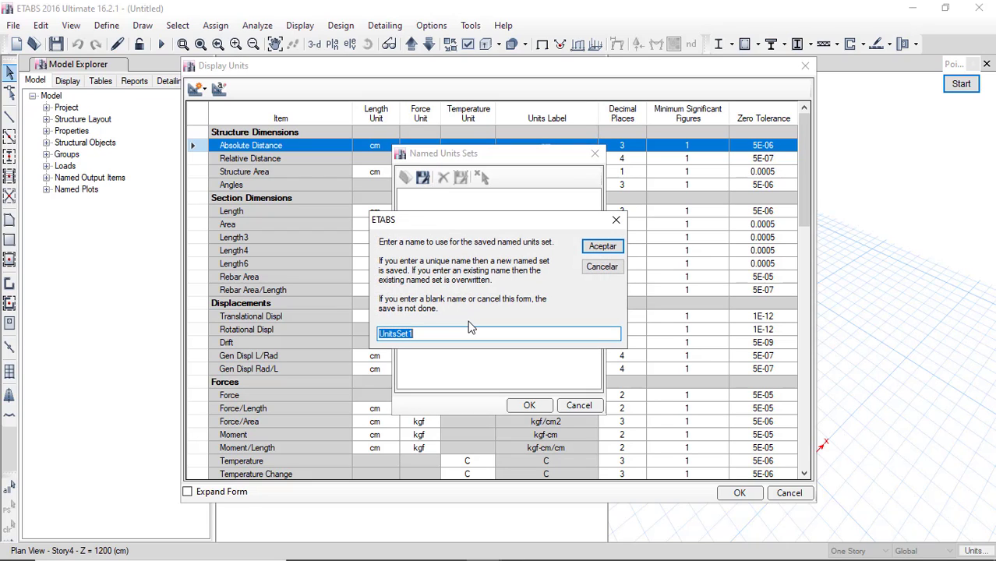
text(k)
click(602, 247)
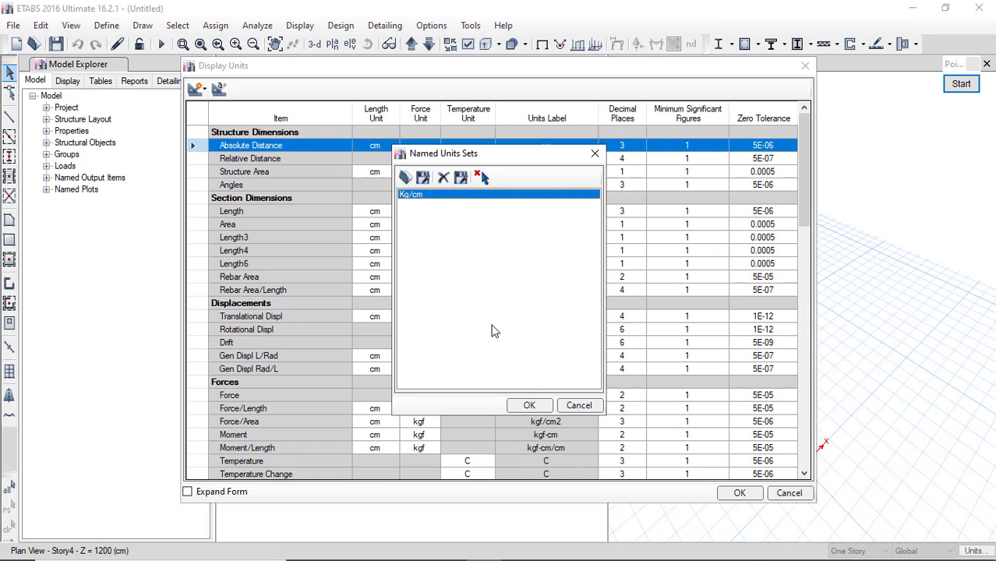
click(530, 406)
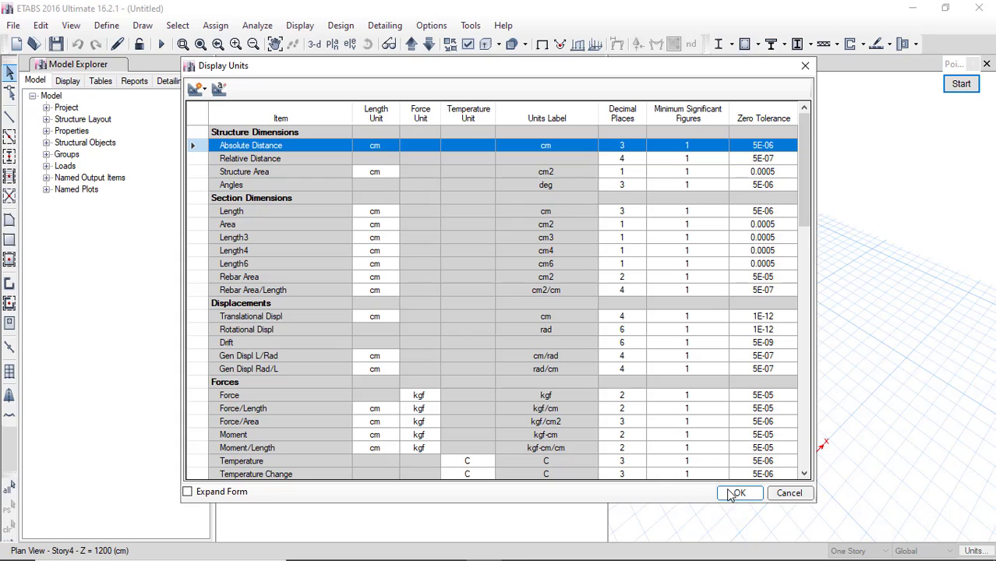
click(738, 492)
Draw a red annotation mark near the lower-right unit presets, then clear it.
click(971, 551)
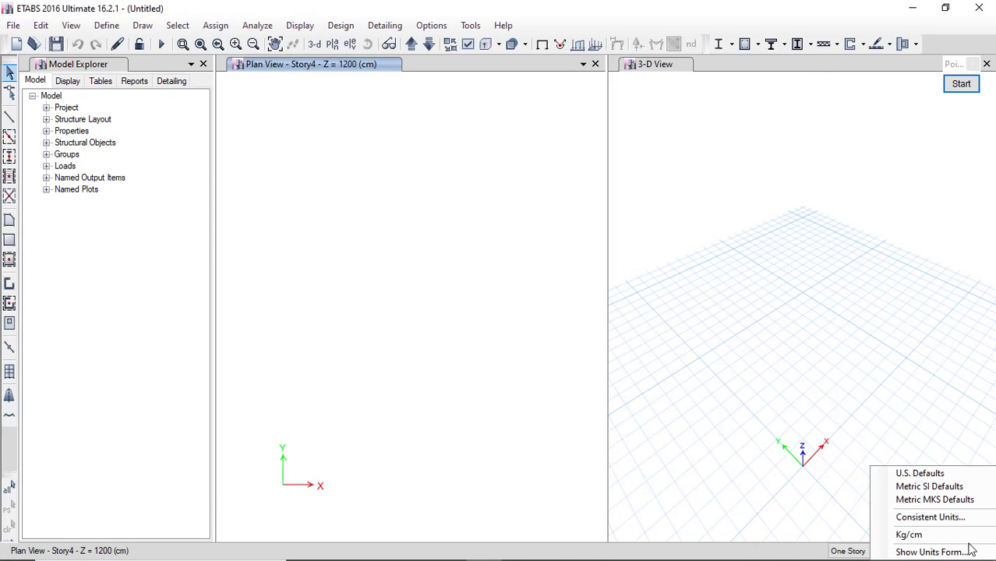
click(965, 85)
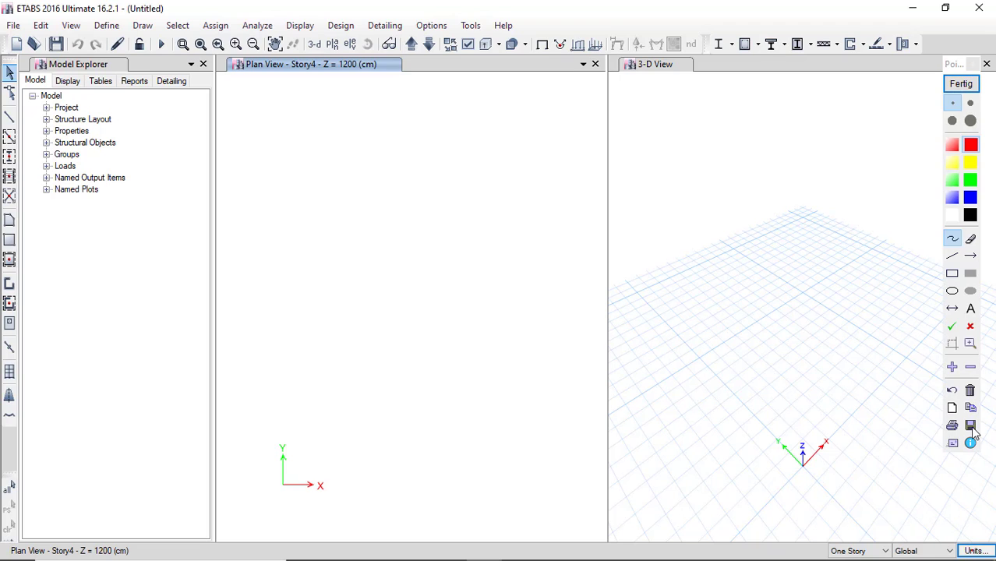
mouse_move(904, 514)
mouse_down()
mouse_move(955, 527)
mouse_move(927, 516)
mouse_move(923, 527)
mouse_up()
click(965, 84)
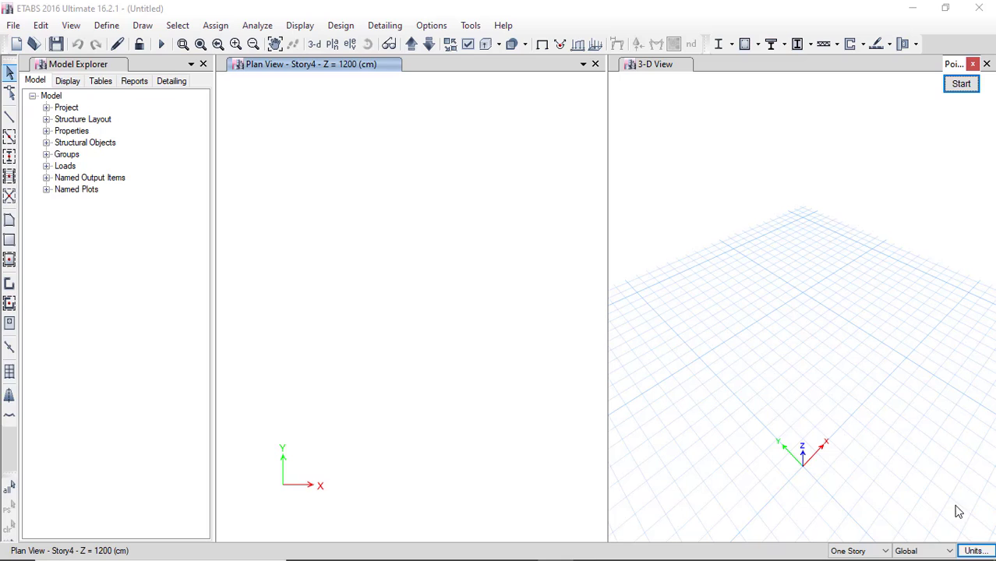
click(975, 551)
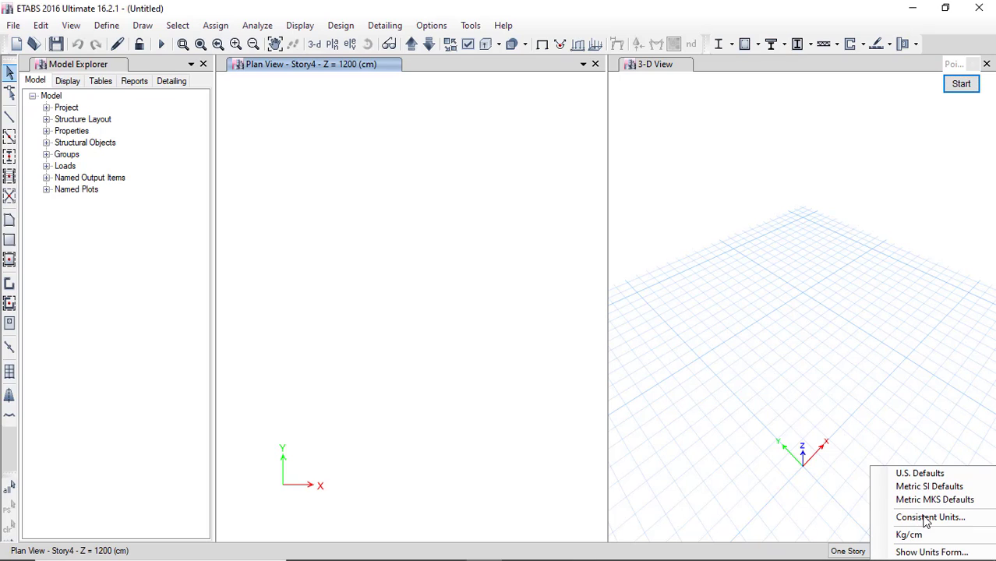
Set the consistent units to metres for length and tonf for force.
click(925, 517)
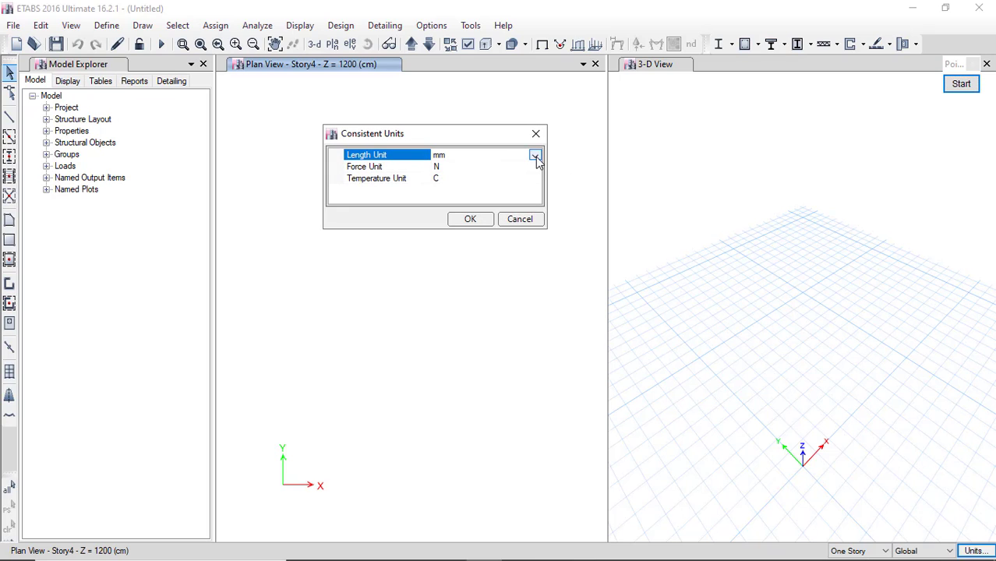
click(535, 156)
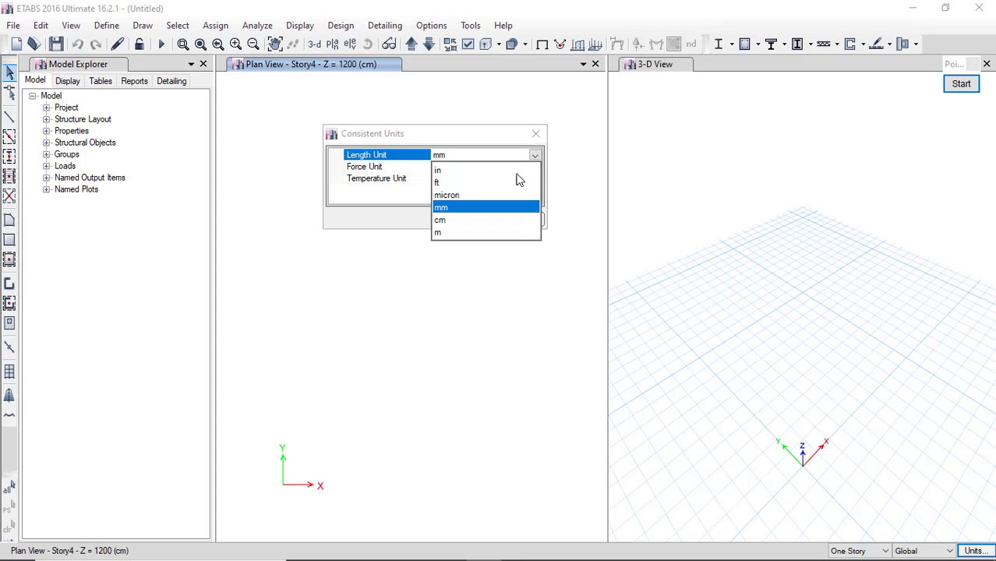
click(446, 232)
click(534, 166)
click(535, 167)
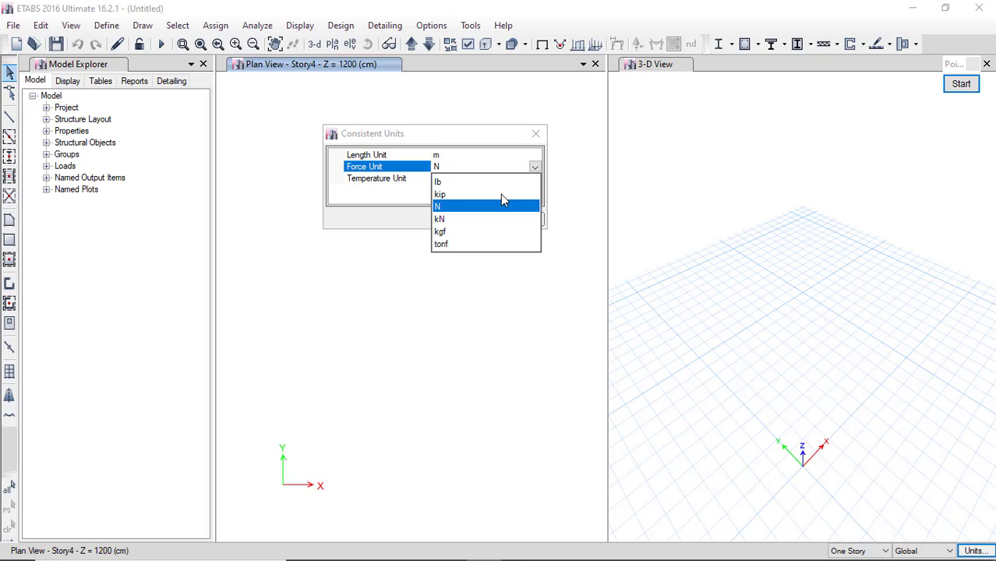
click(442, 245)
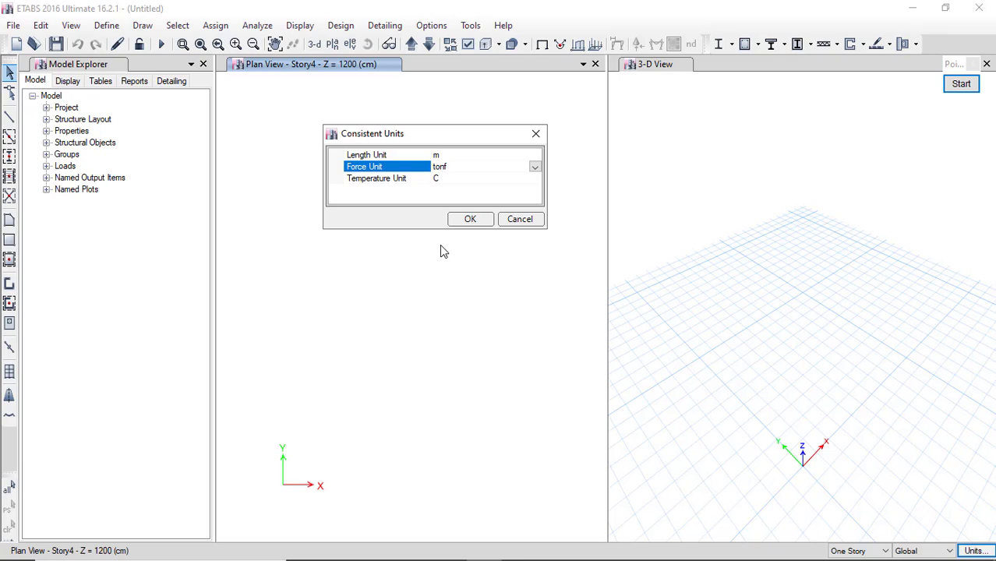
click(474, 220)
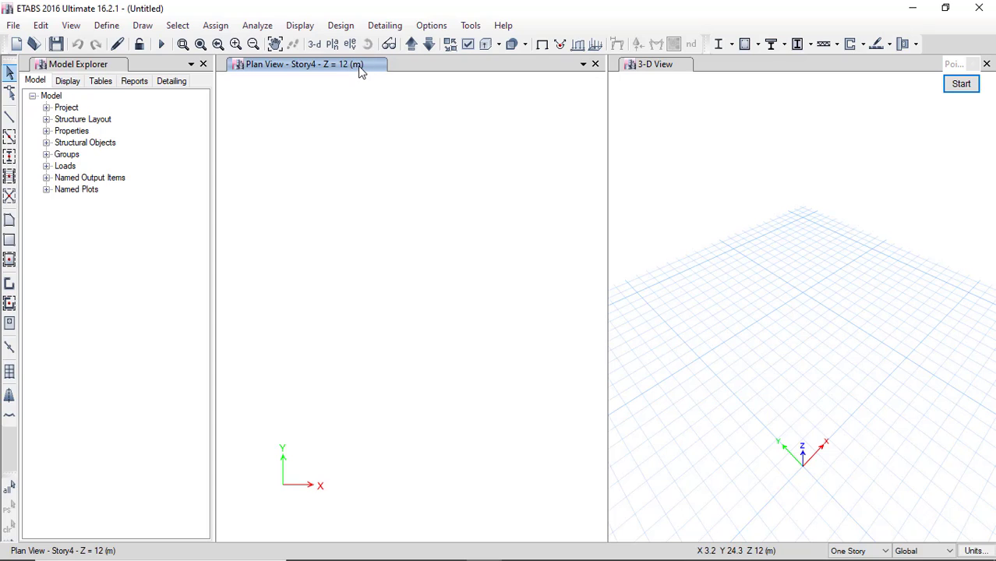
Move the plan view to Story2 and save the metre–tonf units as named set 'Ton/m'.
click(429, 44)
click(429, 44)
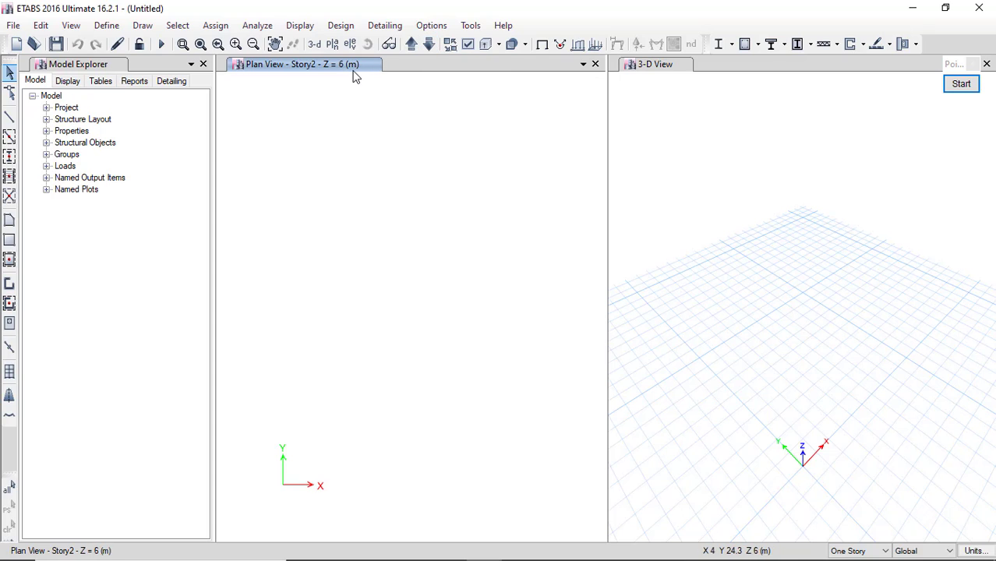
click(973, 551)
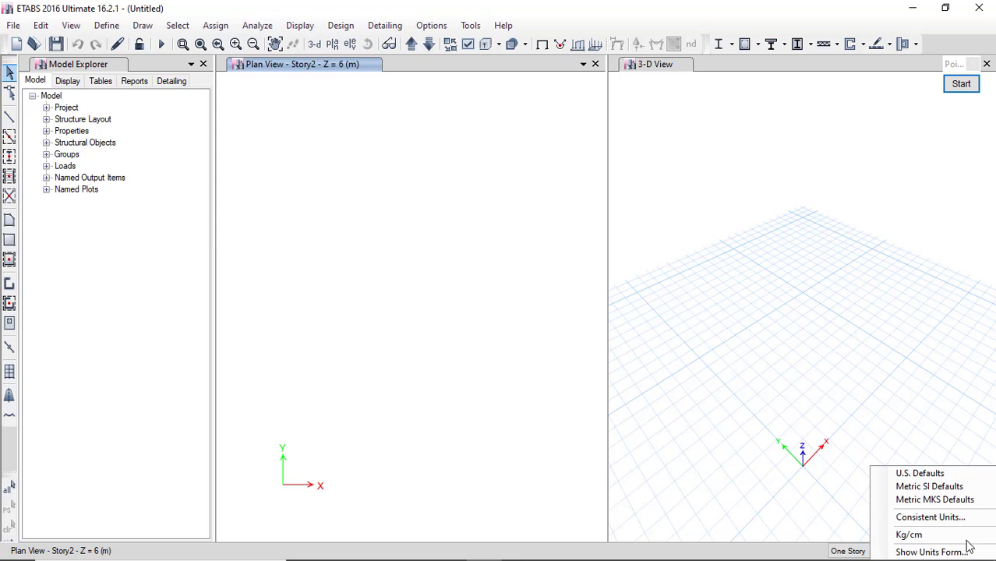
click(933, 552)
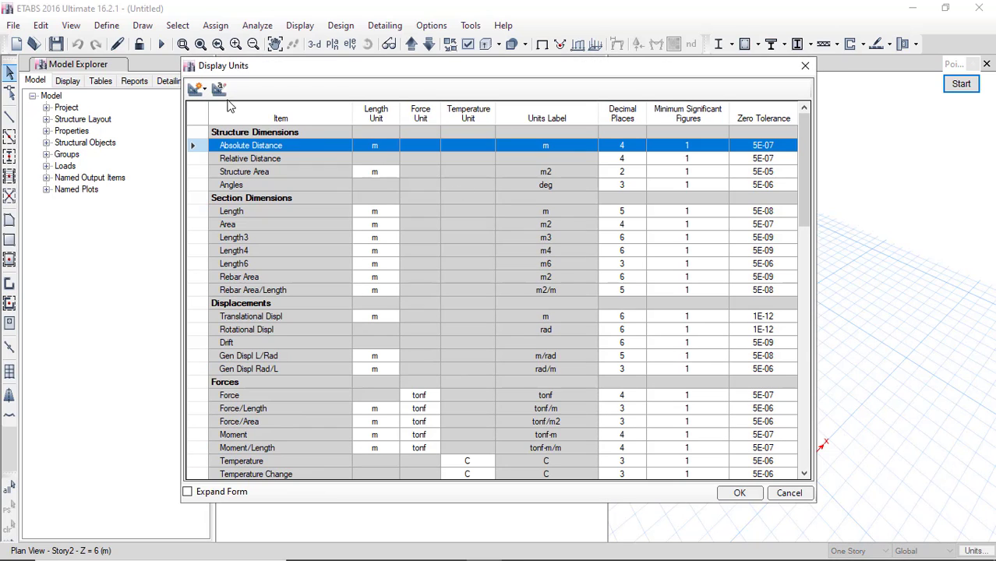
click(221, 89)
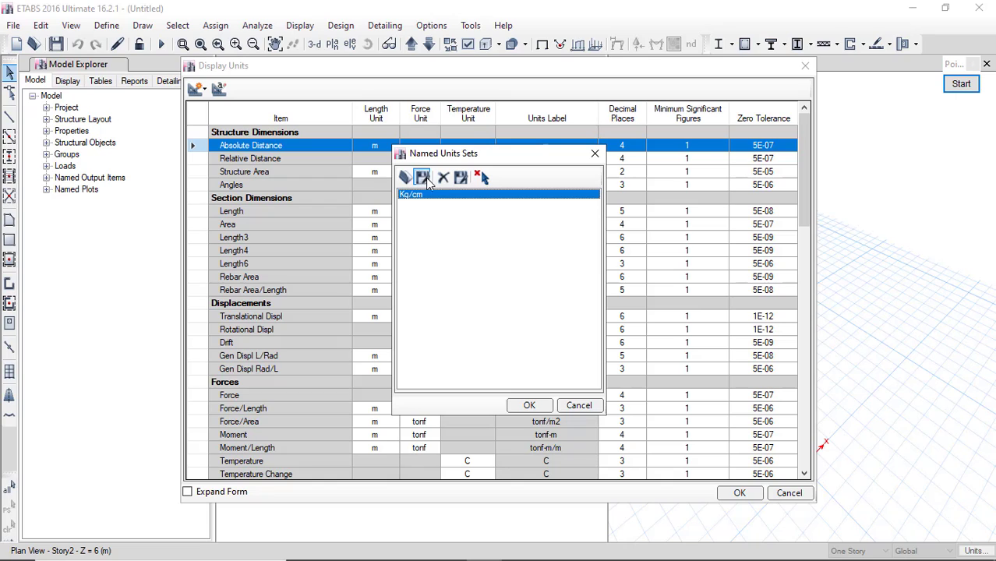
click(423, 178)
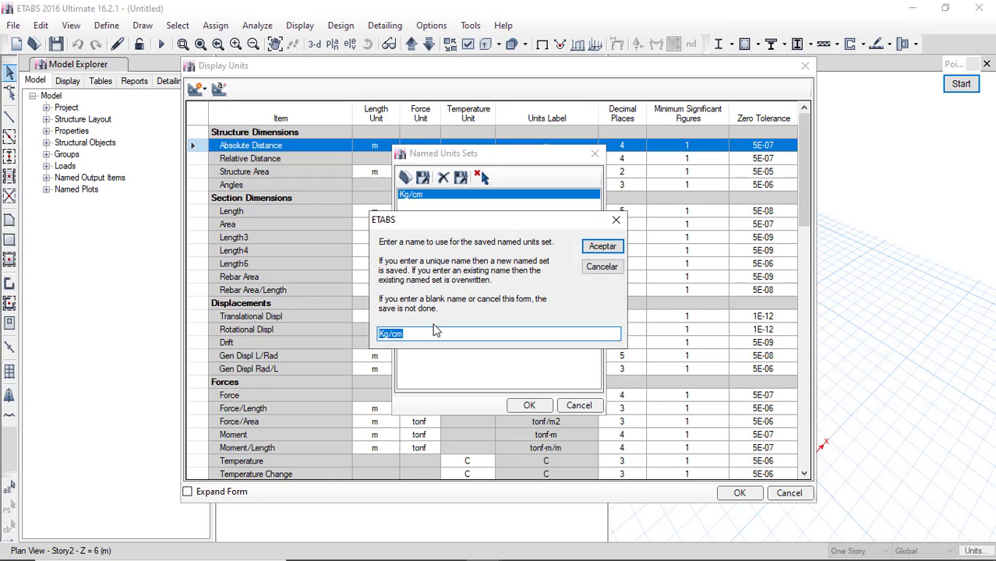
text(Ton/m)
click(603, 246)
click(586, 407)
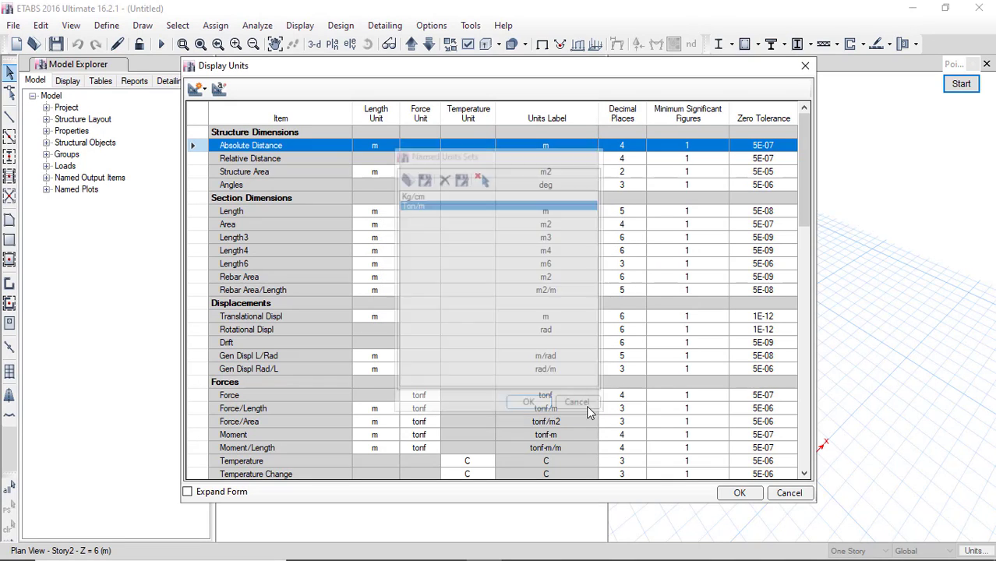
click(739, 492)
Open and close the status-bar coordinate system choices, then bring up the unit presets.
click(951, 551)
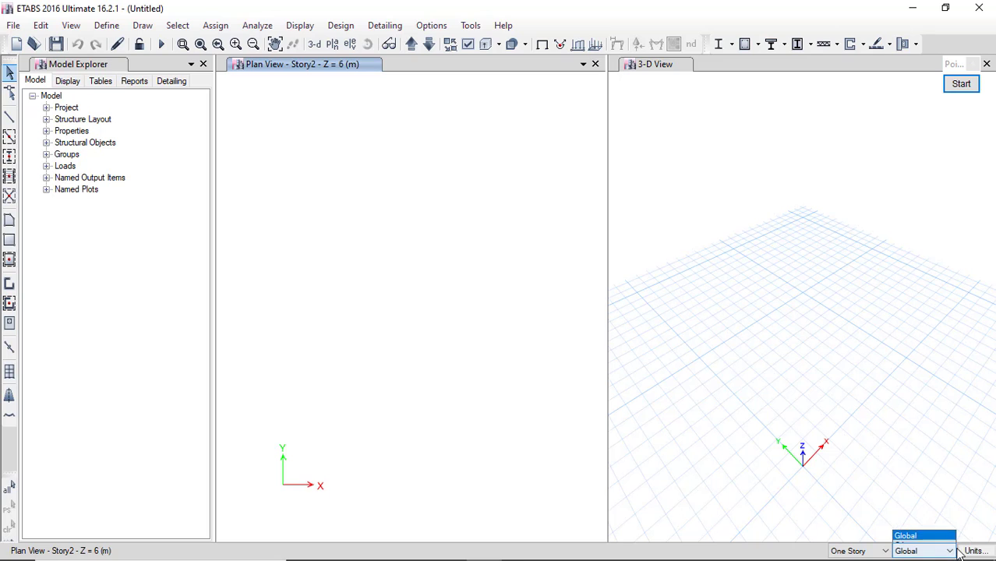
click(974, 551)
click(976, 551)
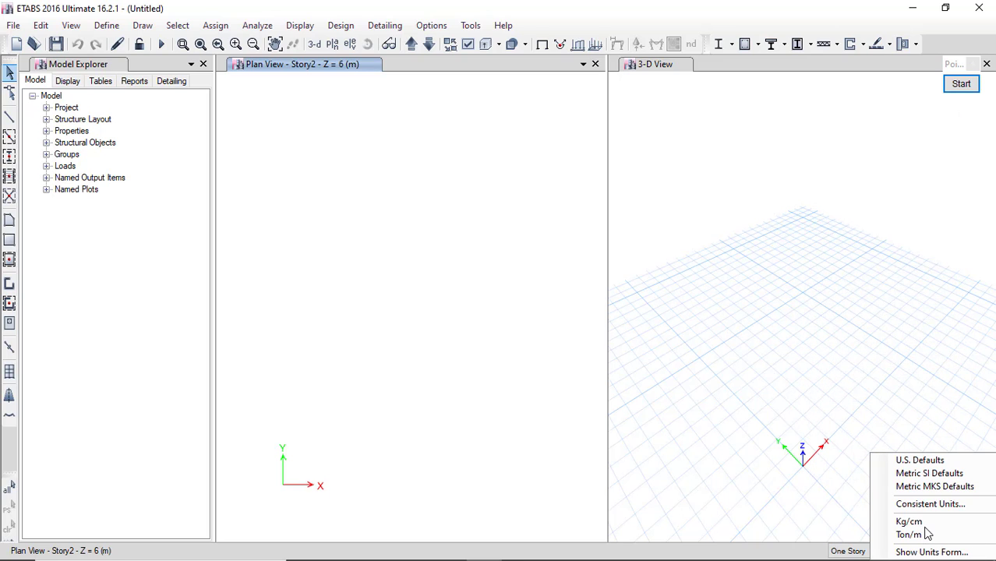
Set the consistent units to metres for length and kgf for force.
click(933, 553)
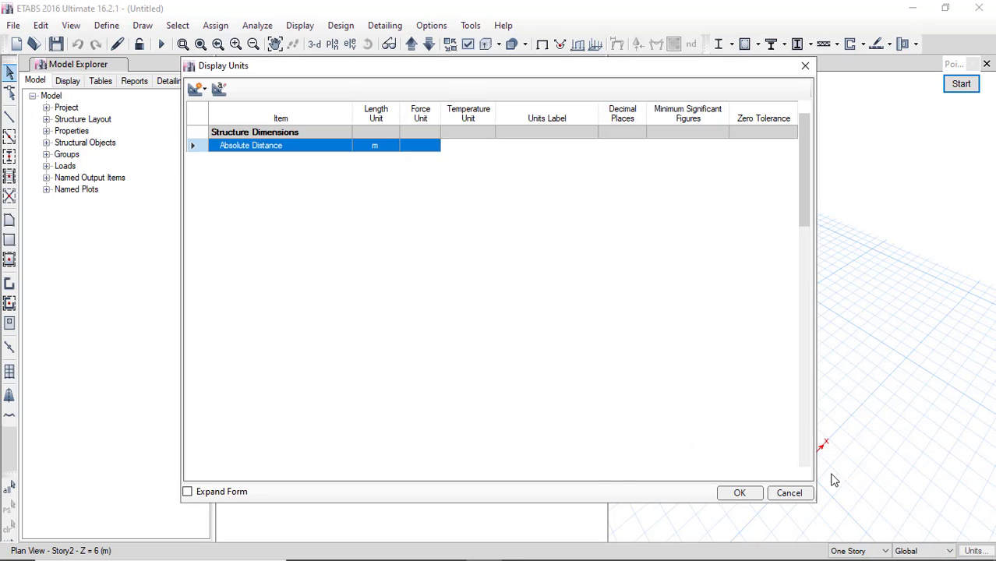
click(804, 65)
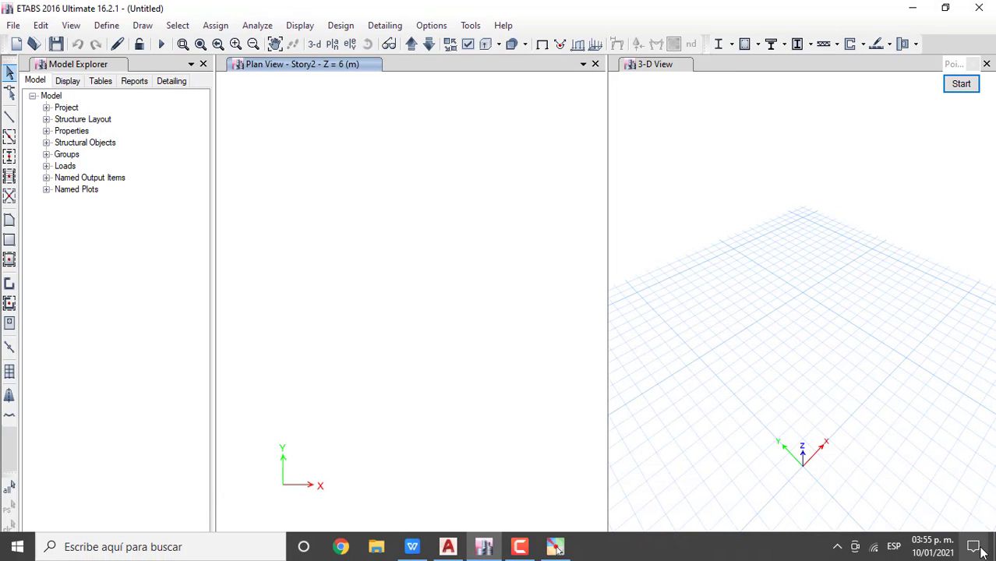
click(981, 551)
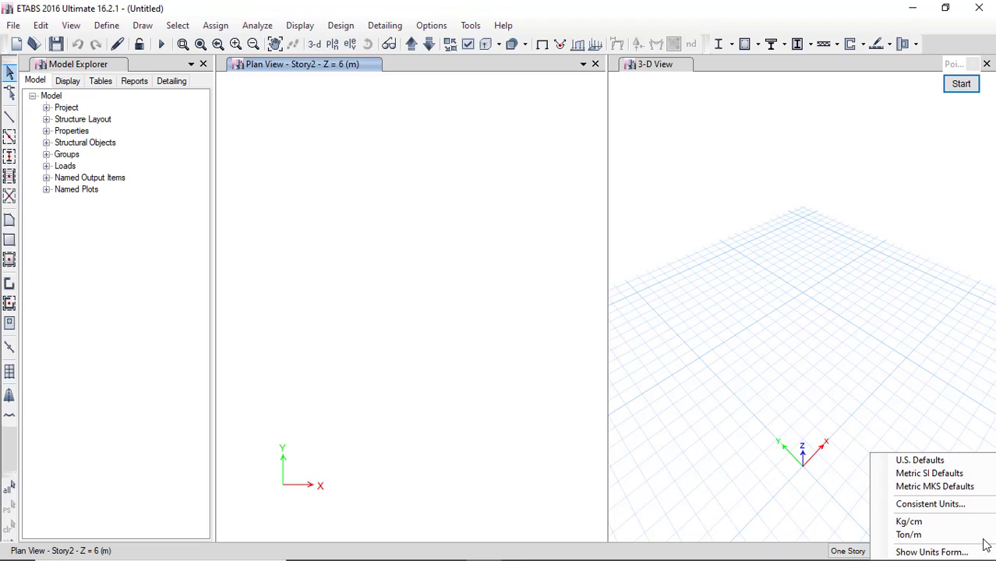
click(960, 505)
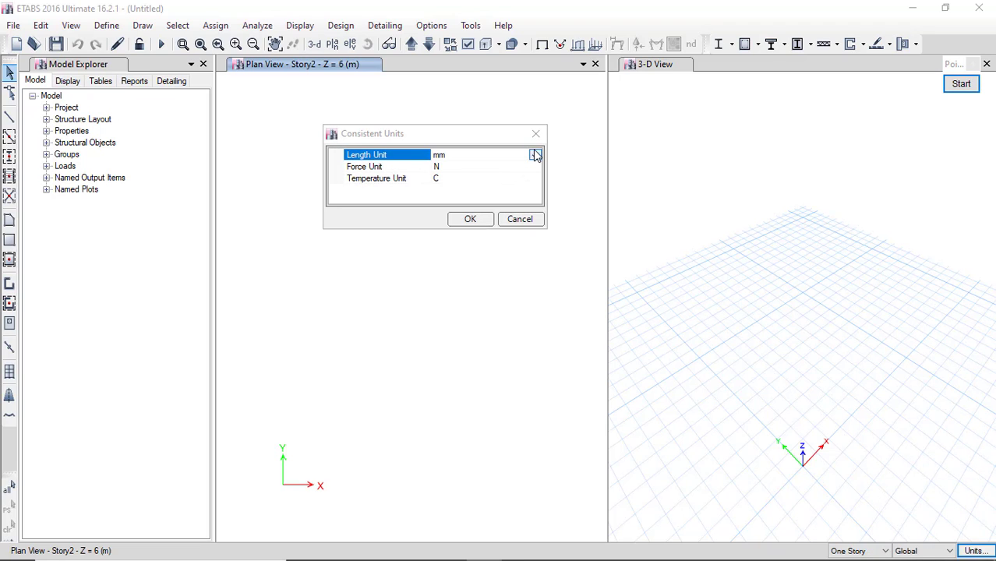
click(535, 155)
click(445, 232)
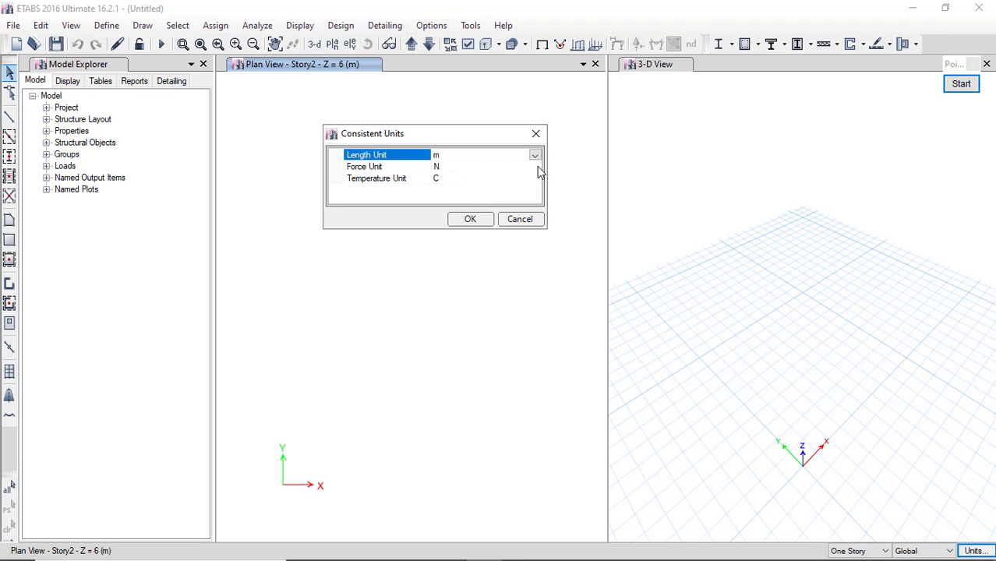
click(535, 167)
click(441, 237)
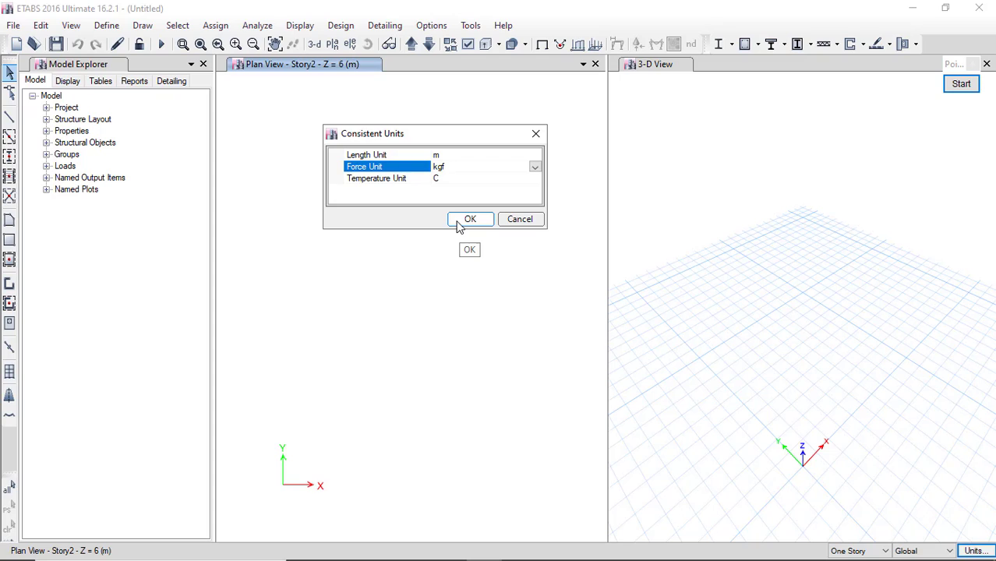
click(467, 220)
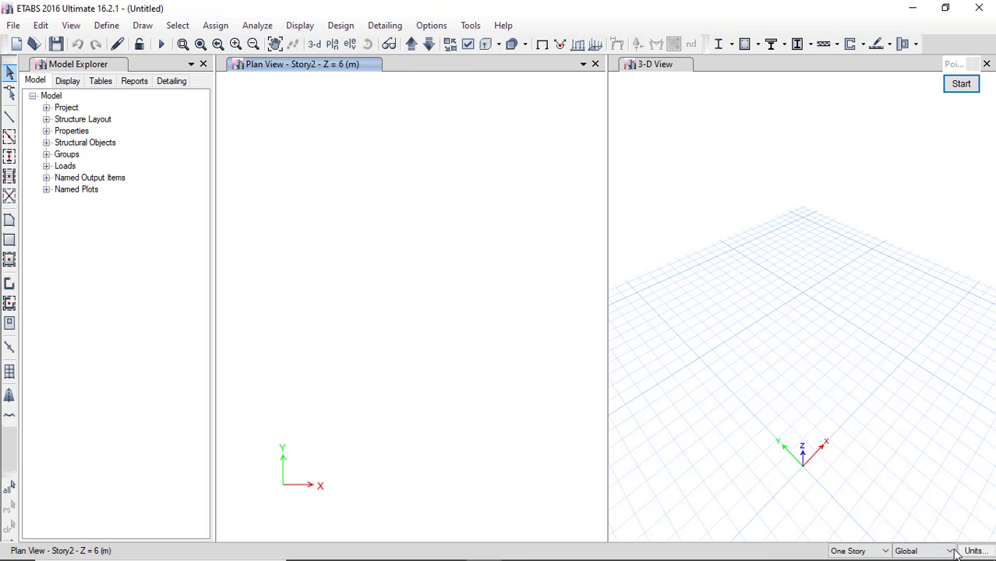
Save the metre–kgf units as a named units set called 'Kg/m'.
click(981, 552)
click(963, 552)
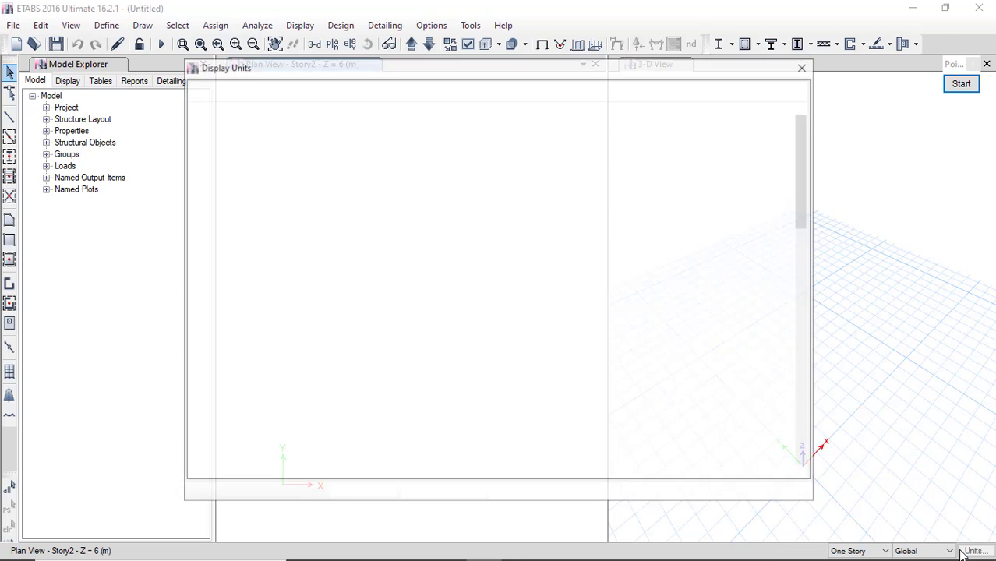
click(219, 91)
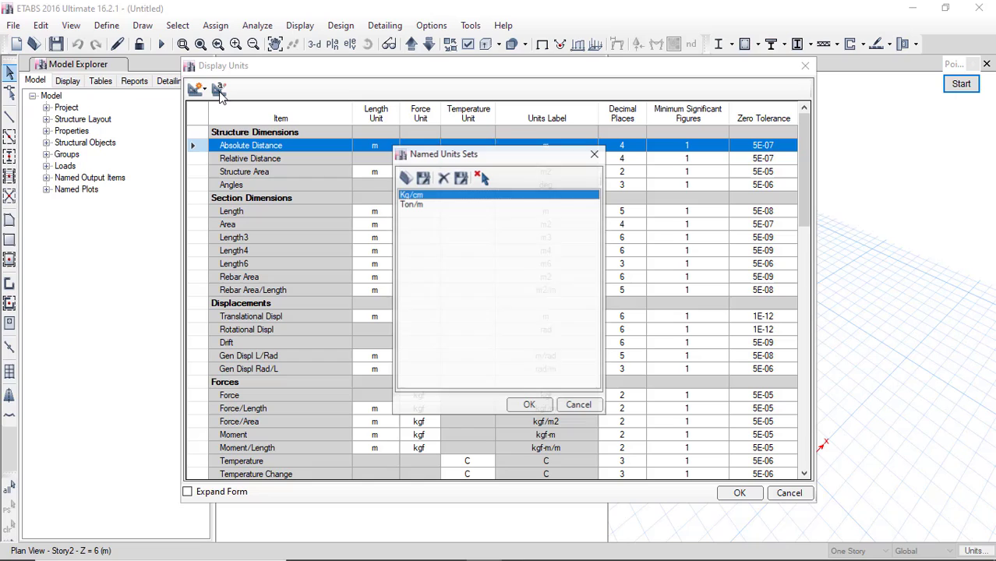
click(422, 178)
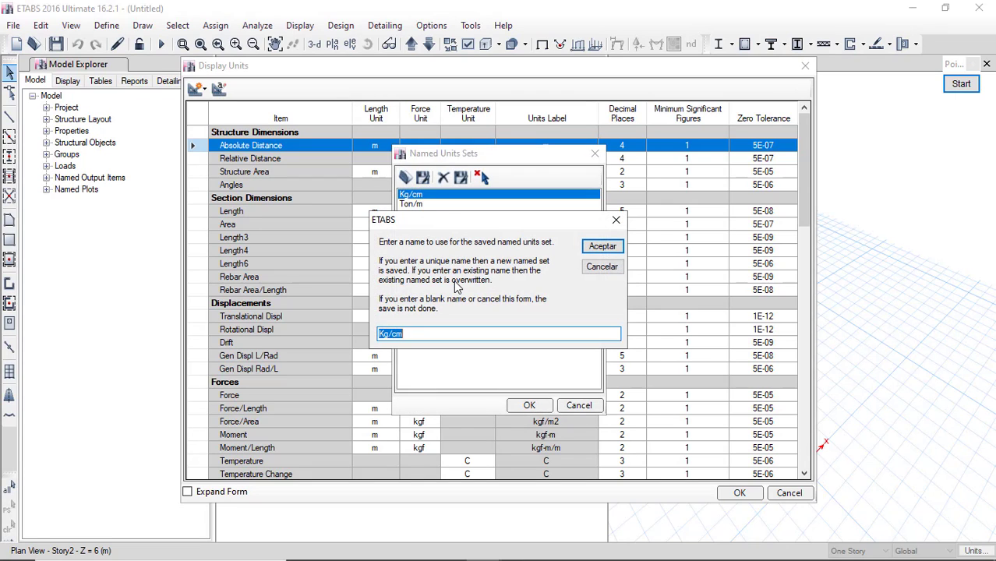
text(K)
click(591, 248)
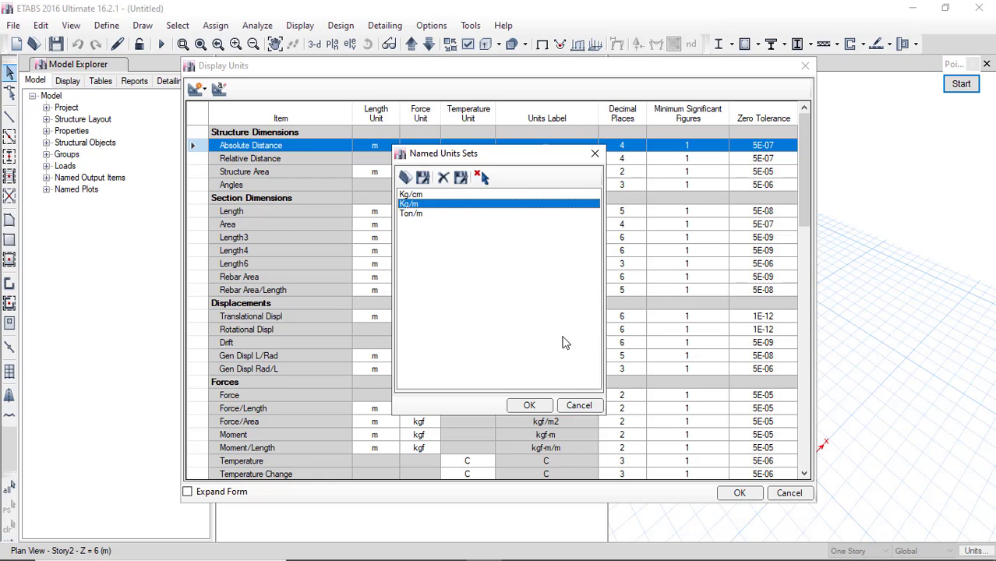
click(530, 406)
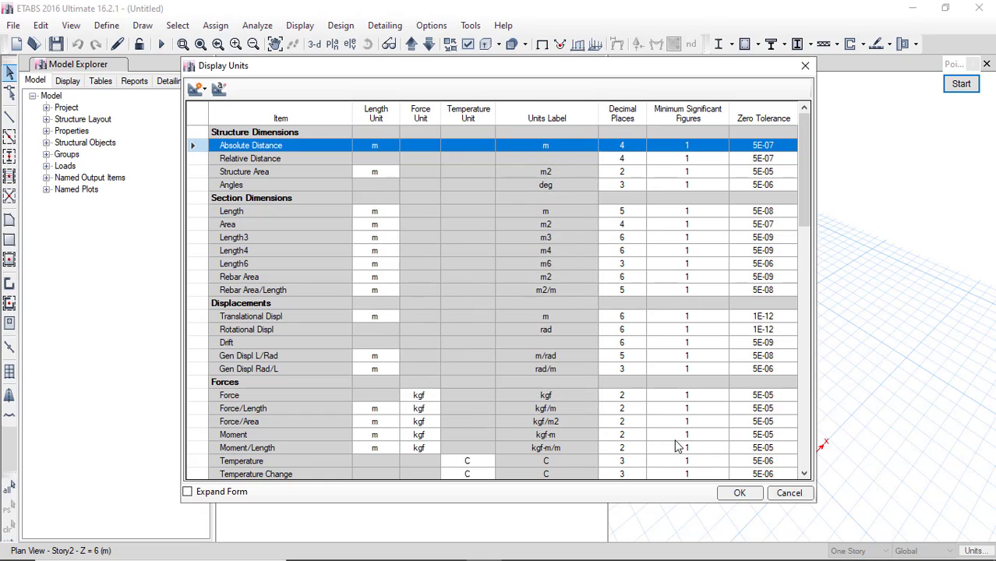
click(736, 493)
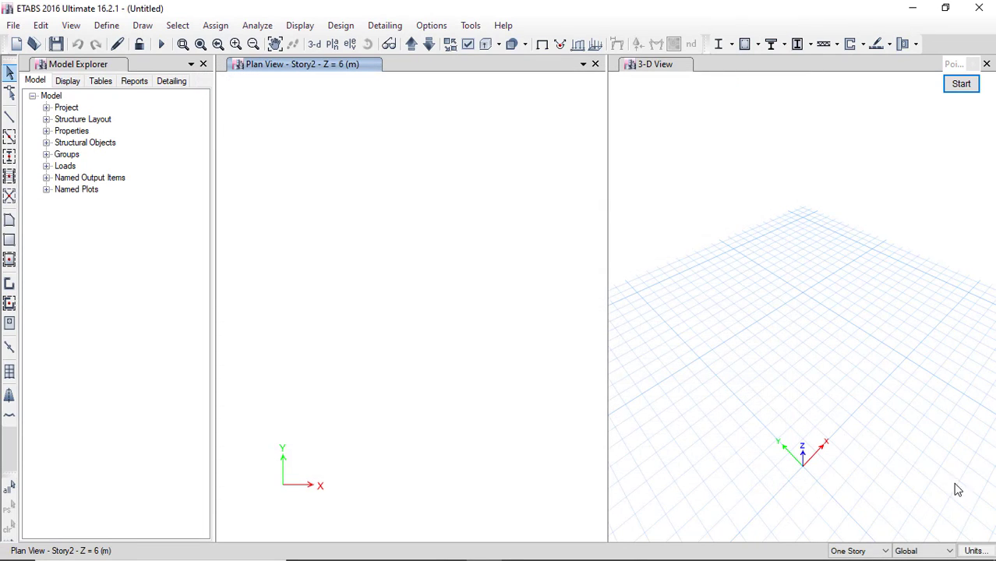
click(974, 551)
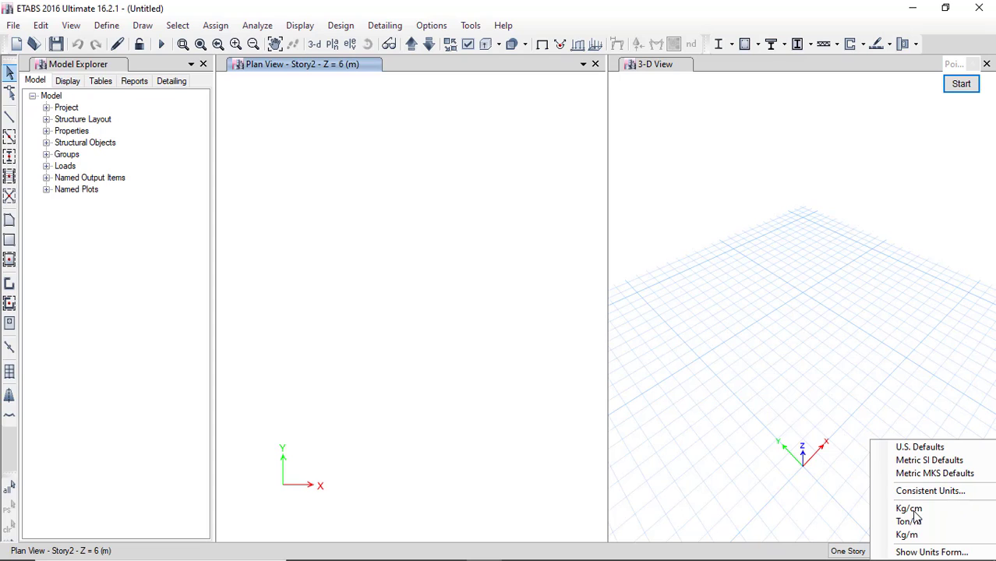
click(742, 208)
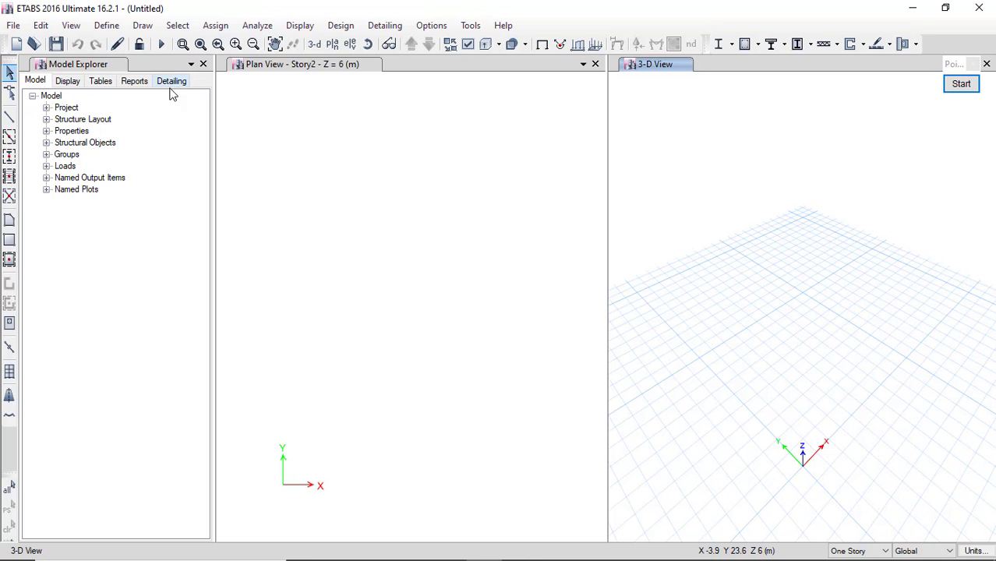
Browse the Define menu's entries for materials, sections and loads.
click(104, 30)
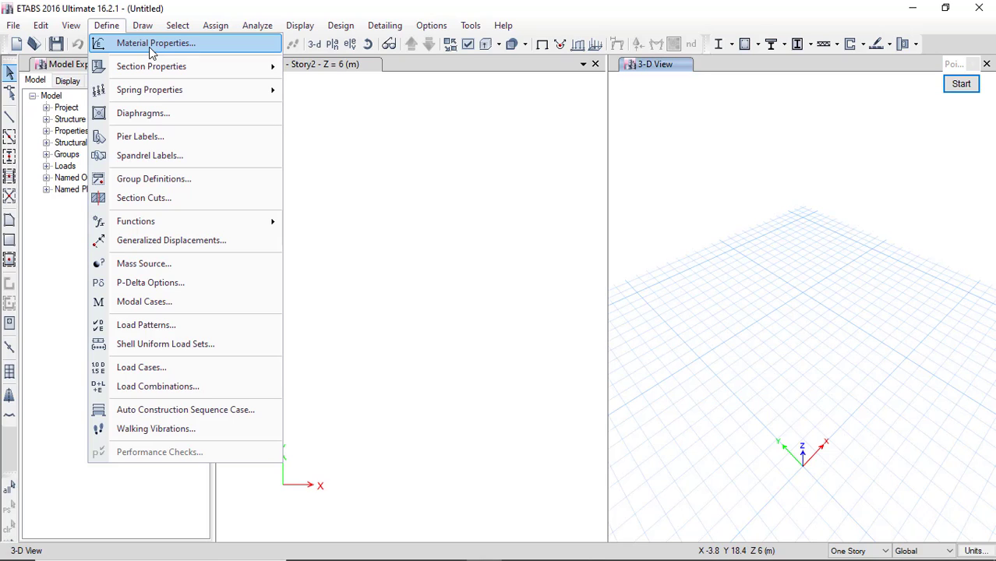
mouse_move(156, 68)
mouse_move(254, 72)
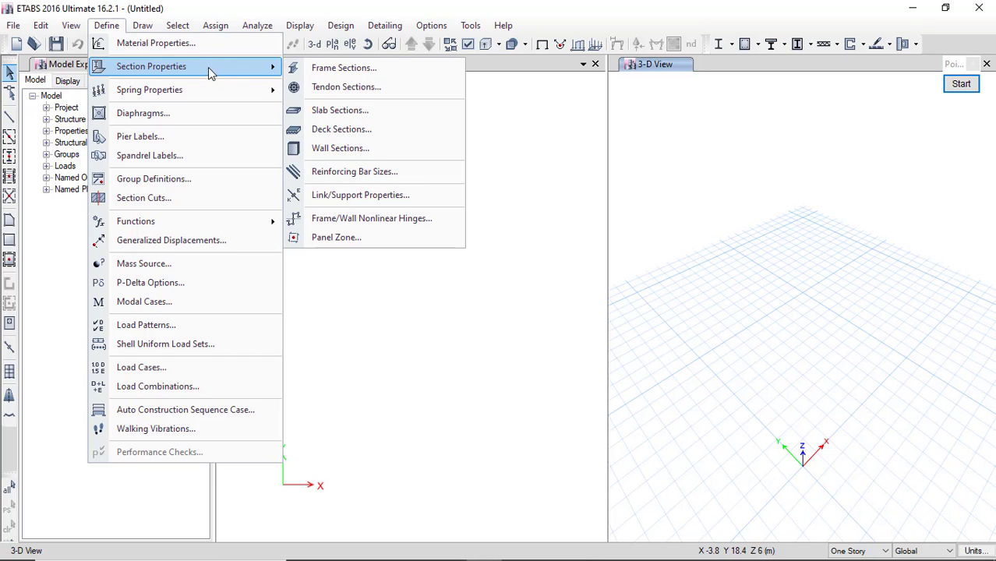
mouse_move(202, 93)
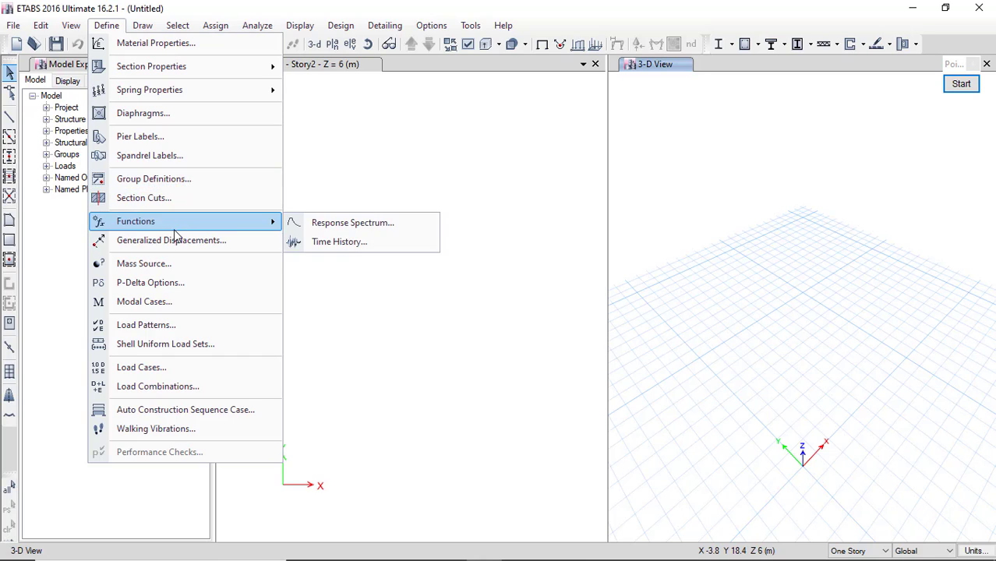
mouse_move(195, 228)
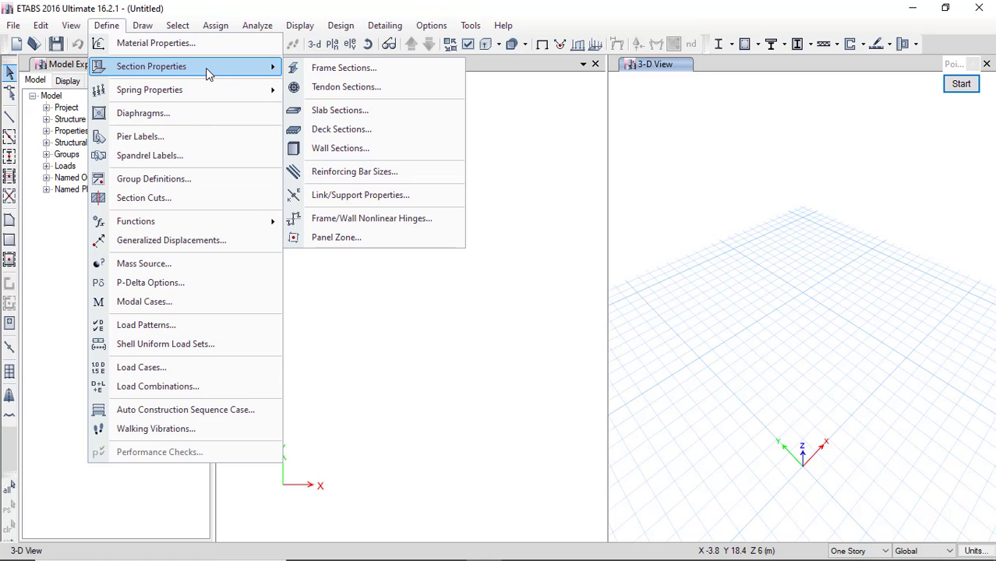
click(187, 328)
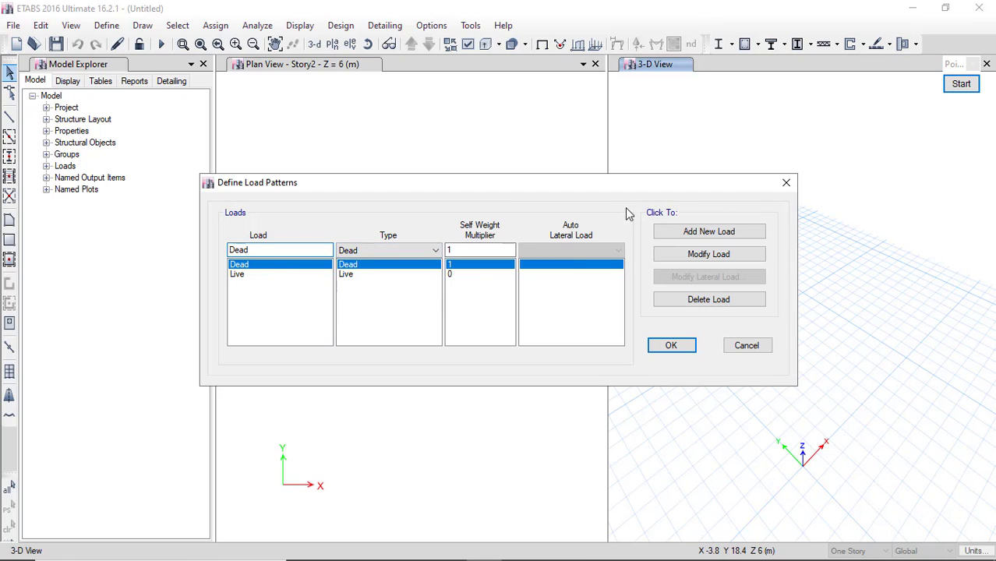
click(787, 184)
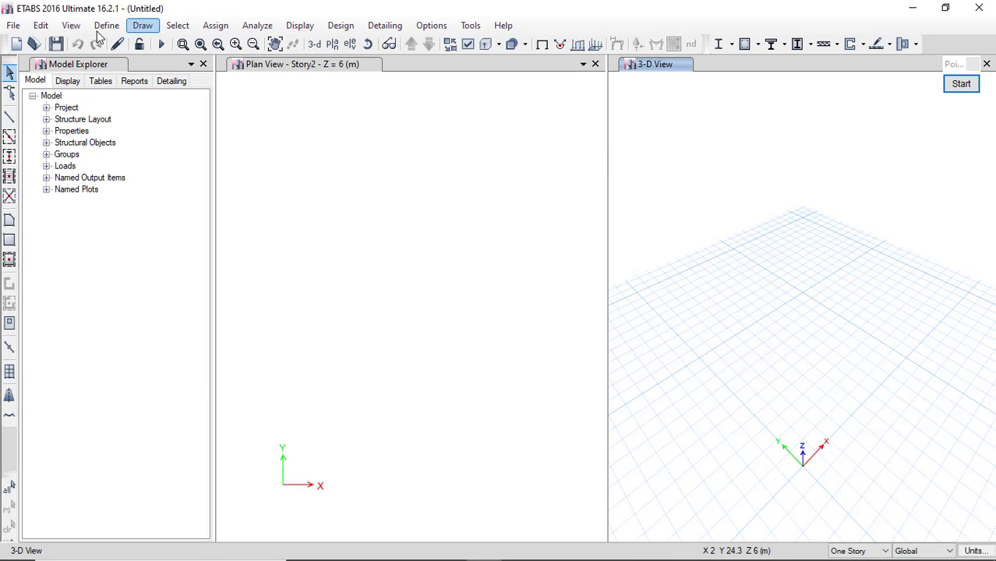
click(105, 26)
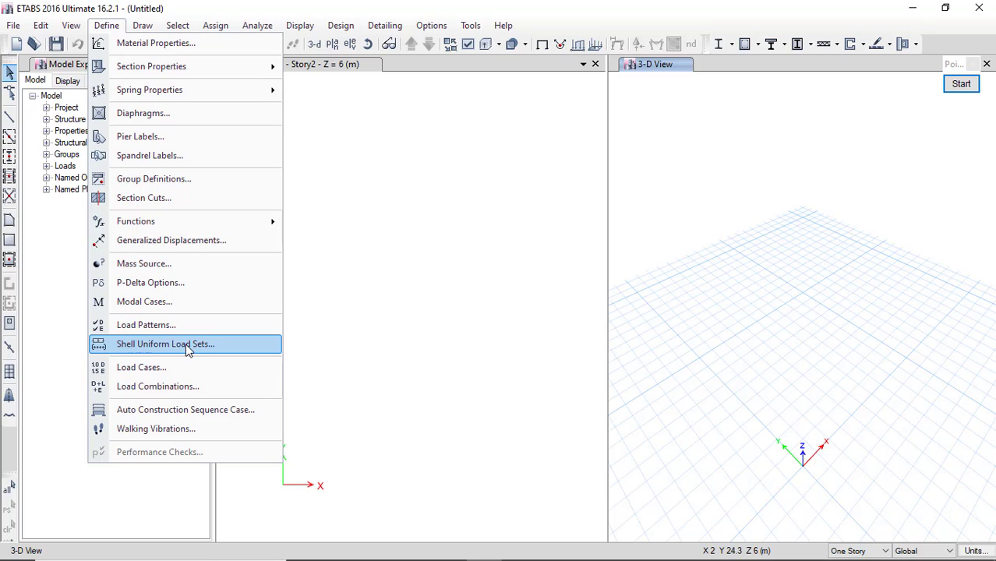
Review the Dead and Live load cases, then the empty Load Combinations list, closing both unchanged.
click(155, 371)
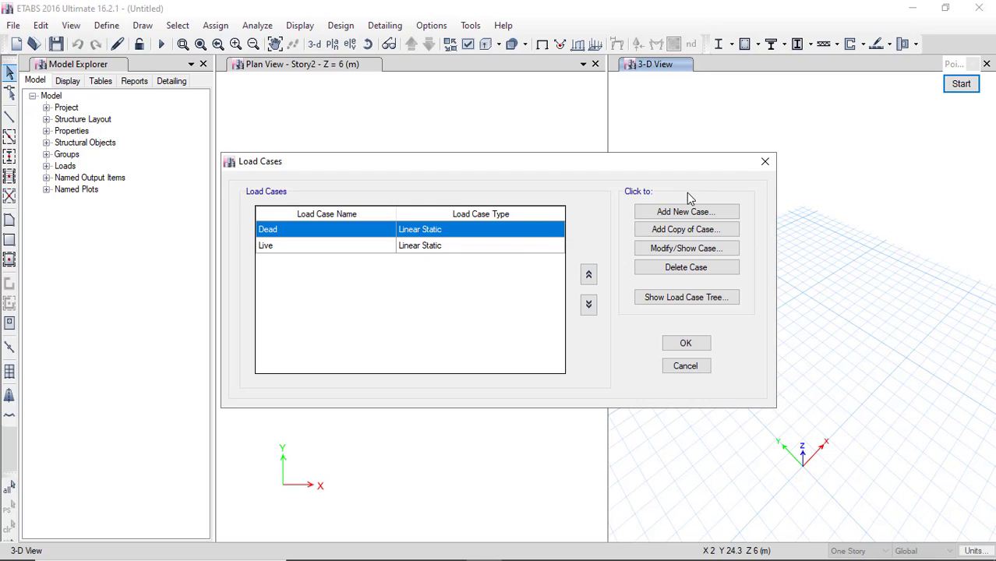
click(763, 163)
click(107, 25)
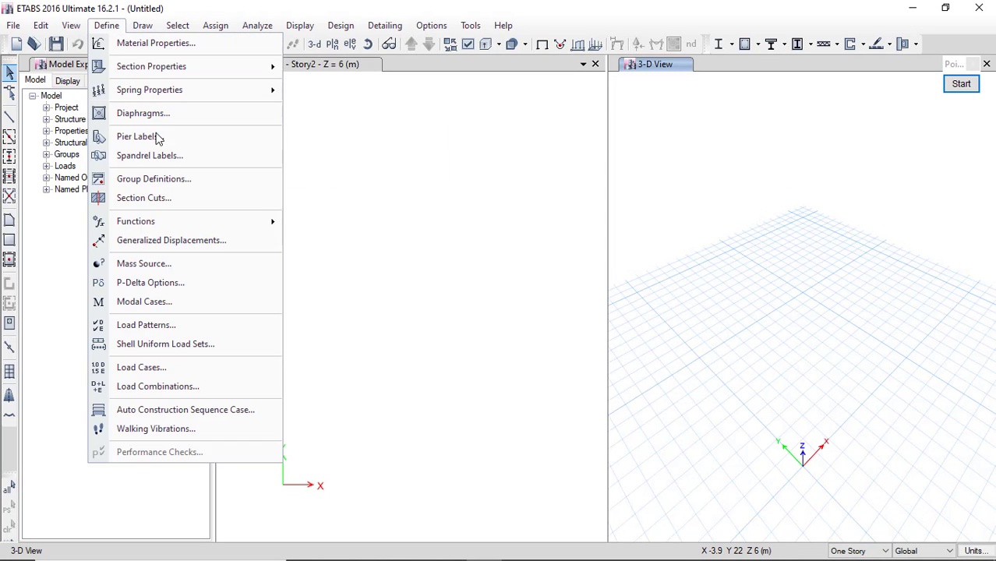
click(195, 395)
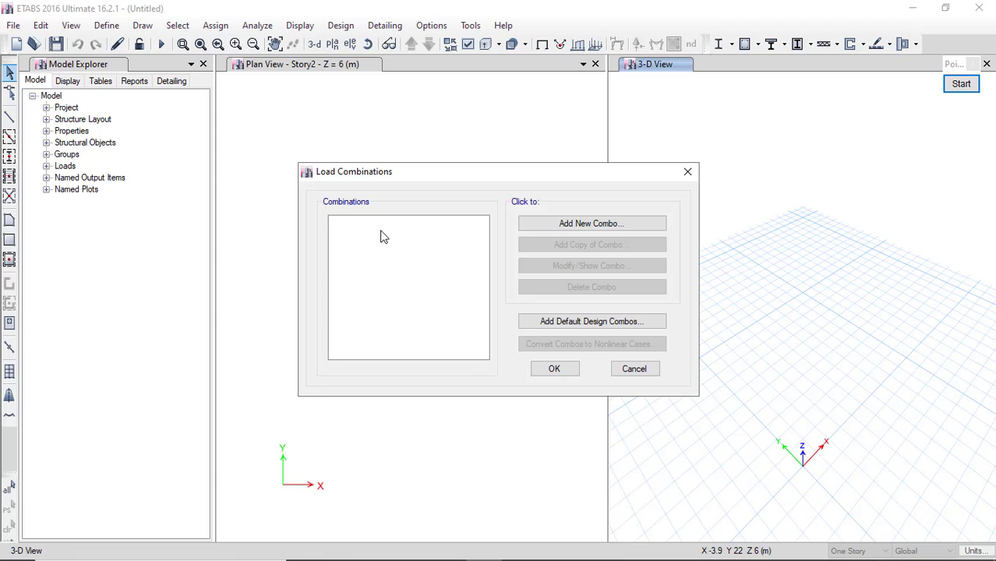
click(694, 177)
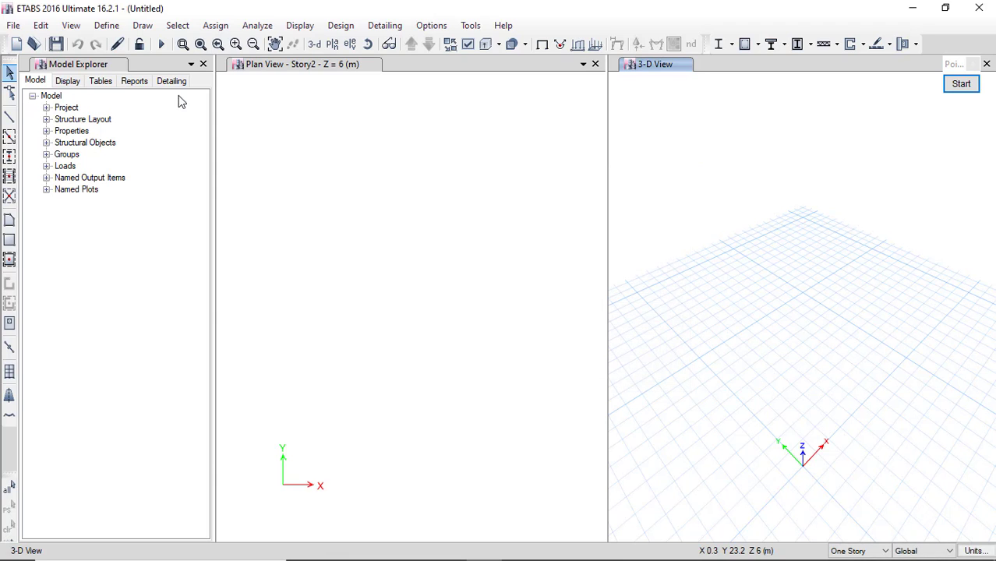
click(107, 25)
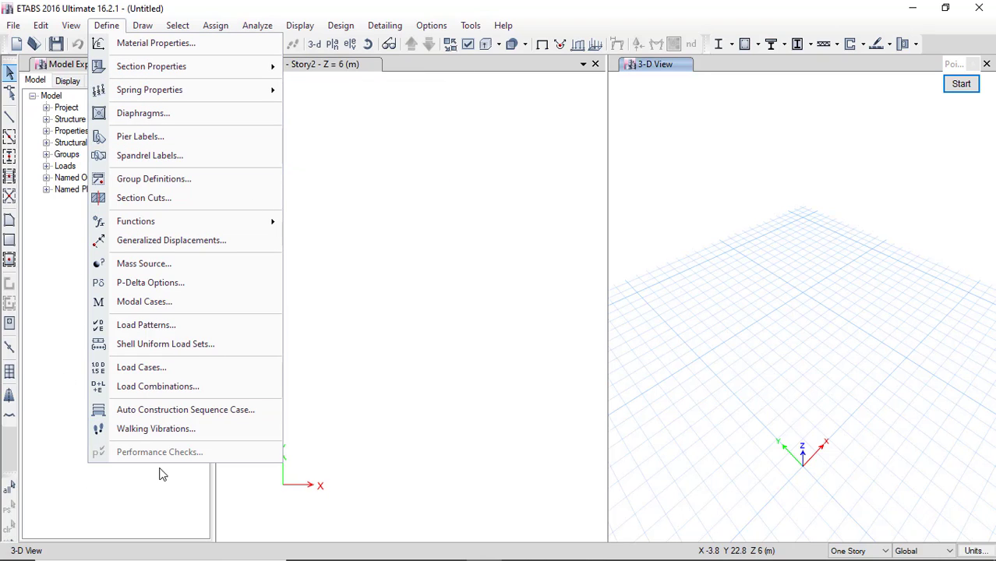
mouse_move(240, 57)
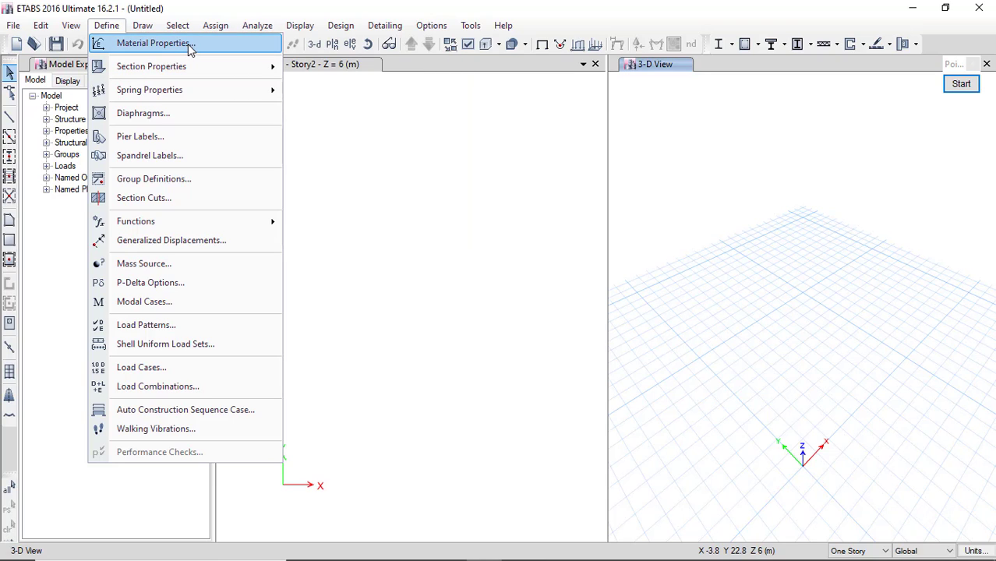
mouse_move(187, 69)
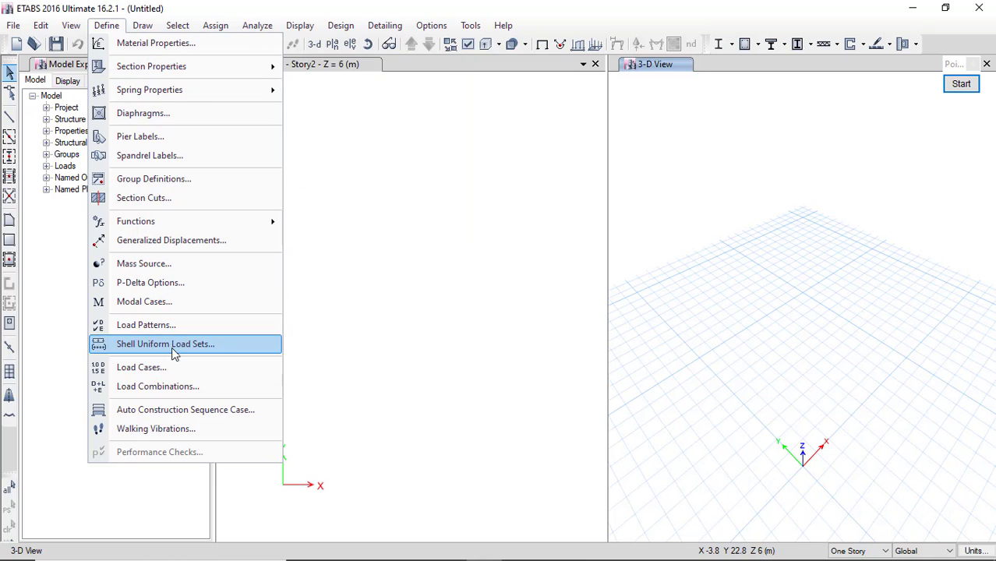
click(380, 323)
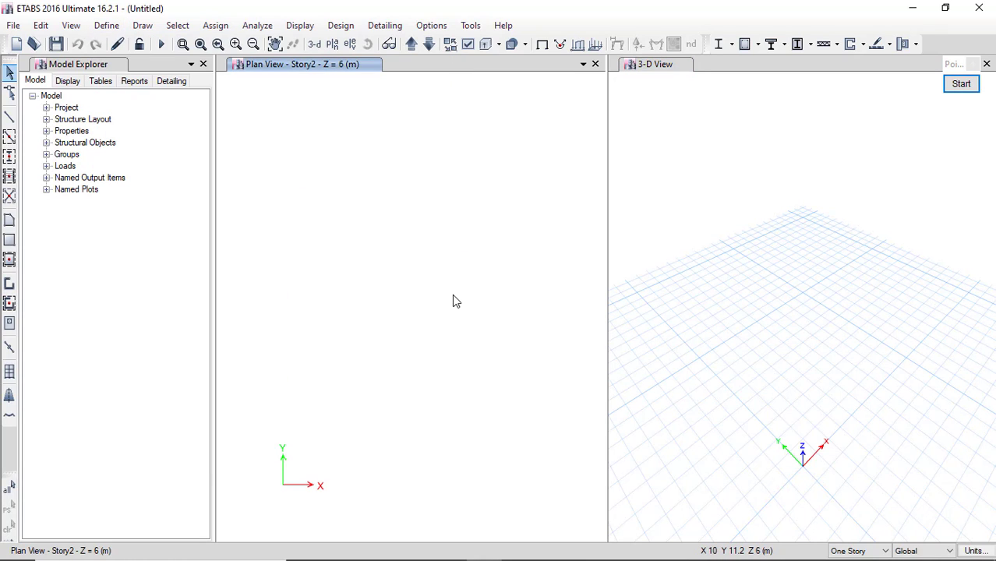